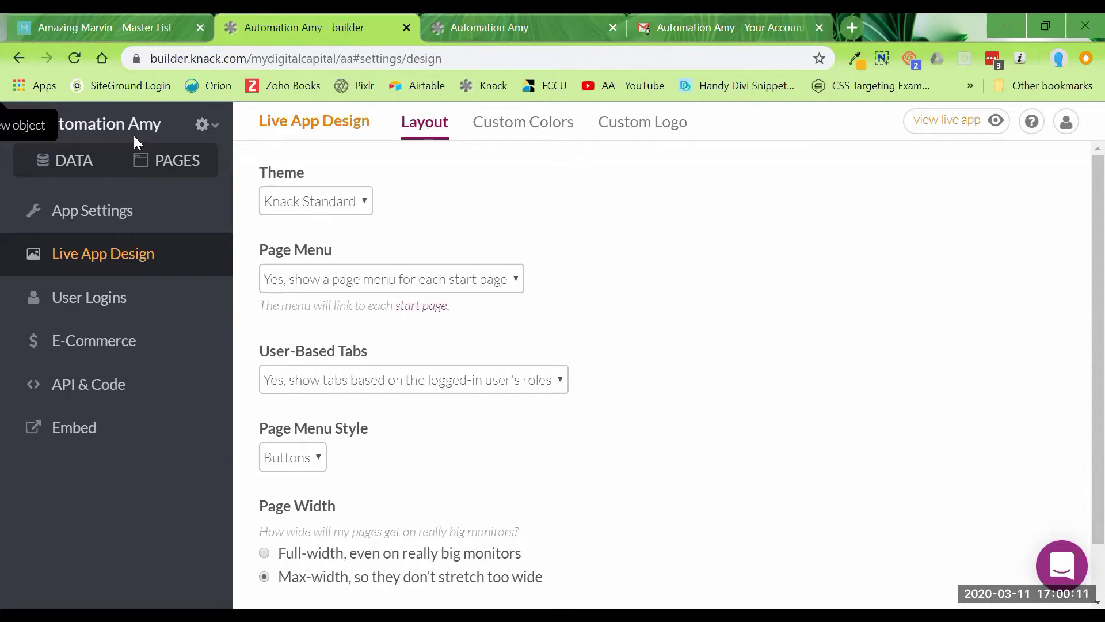
- Bring up Live App Design's Custom Colors, then the Custom Logo settings showing the Automation Amy logo
click(202, 124)
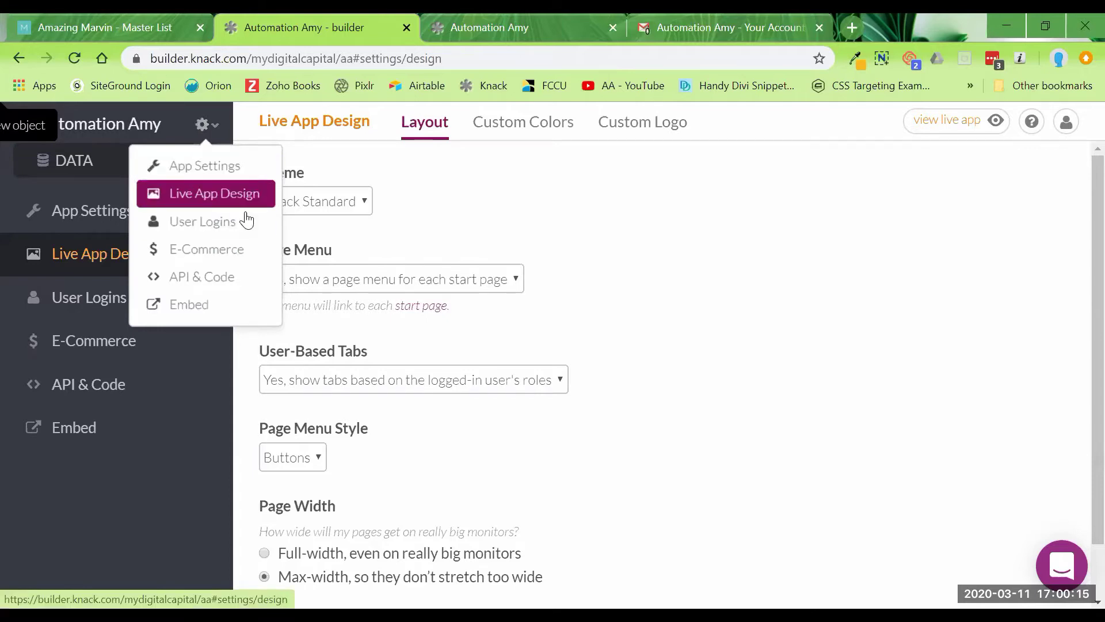
click(528, 121)
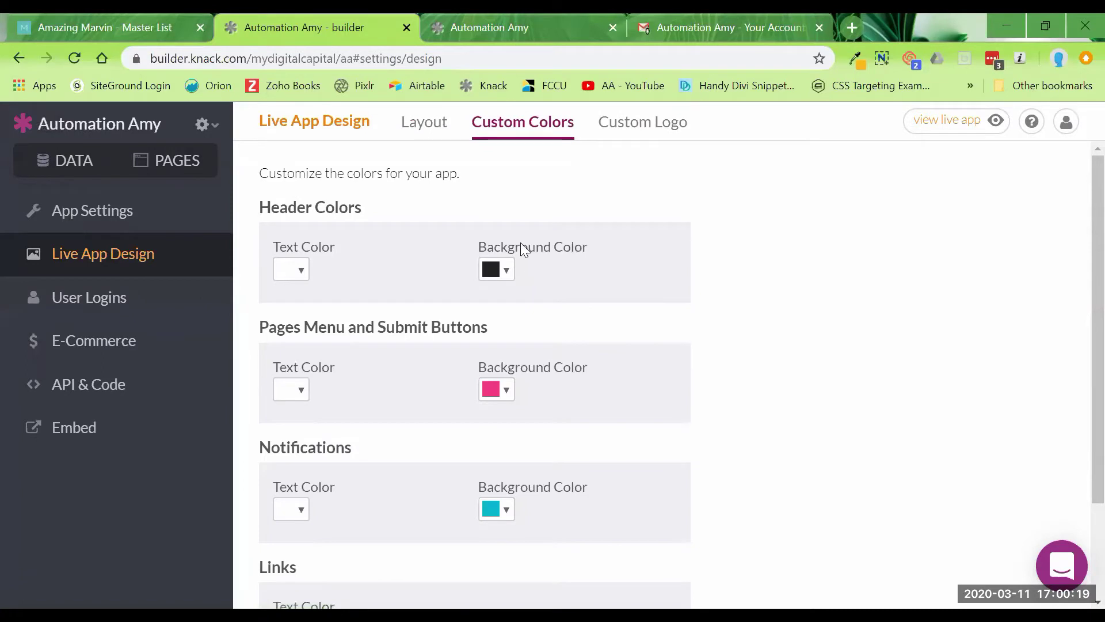
scroll(785, 403, down, 1)
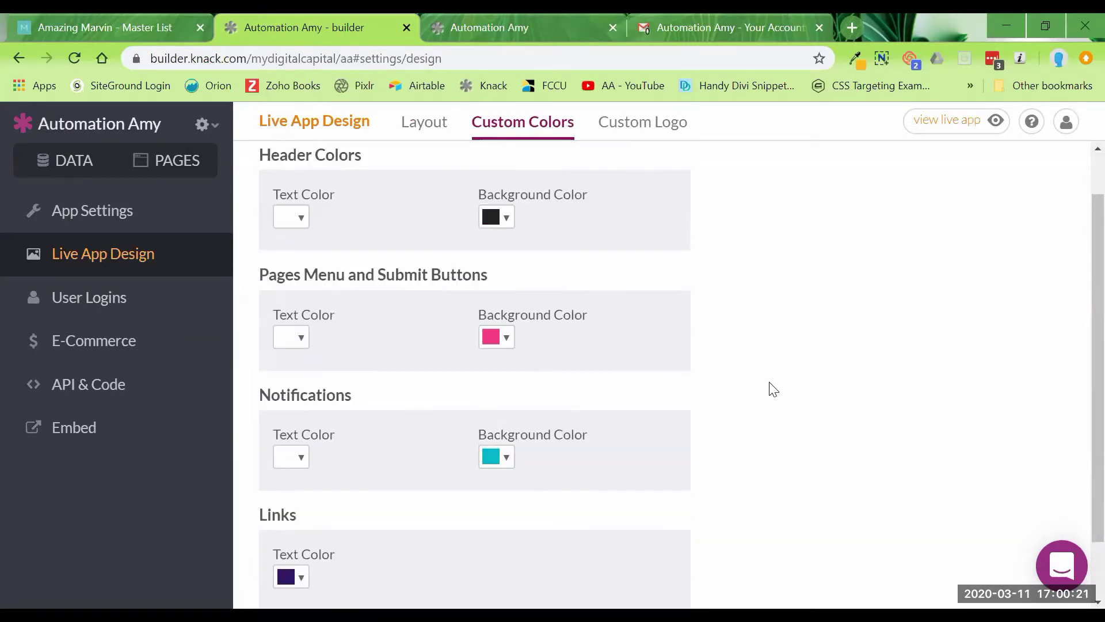
scroll(767, 387, up, 1)
click(657, 134)
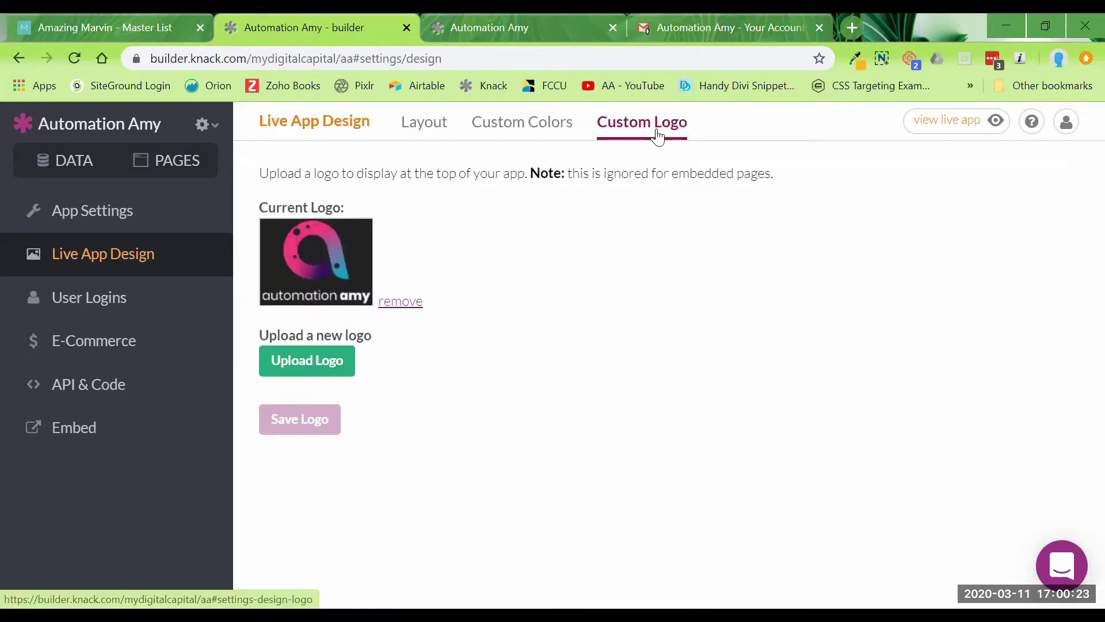
- Check the live app's login page, then return to the builder's Dashboard Login page
click(511, 26)
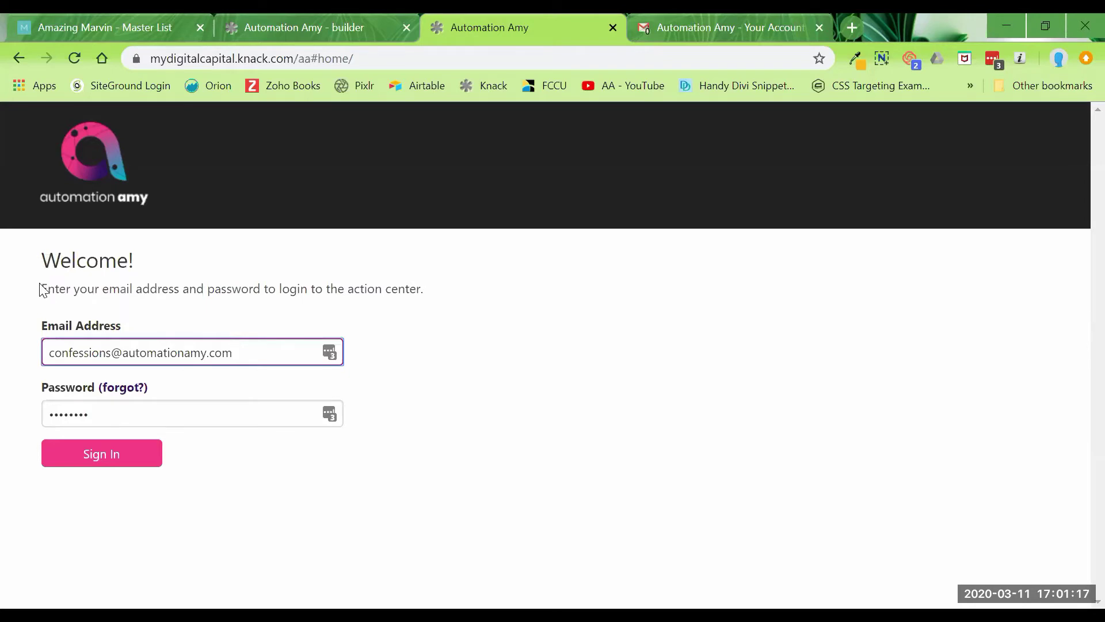
click(357, 25)
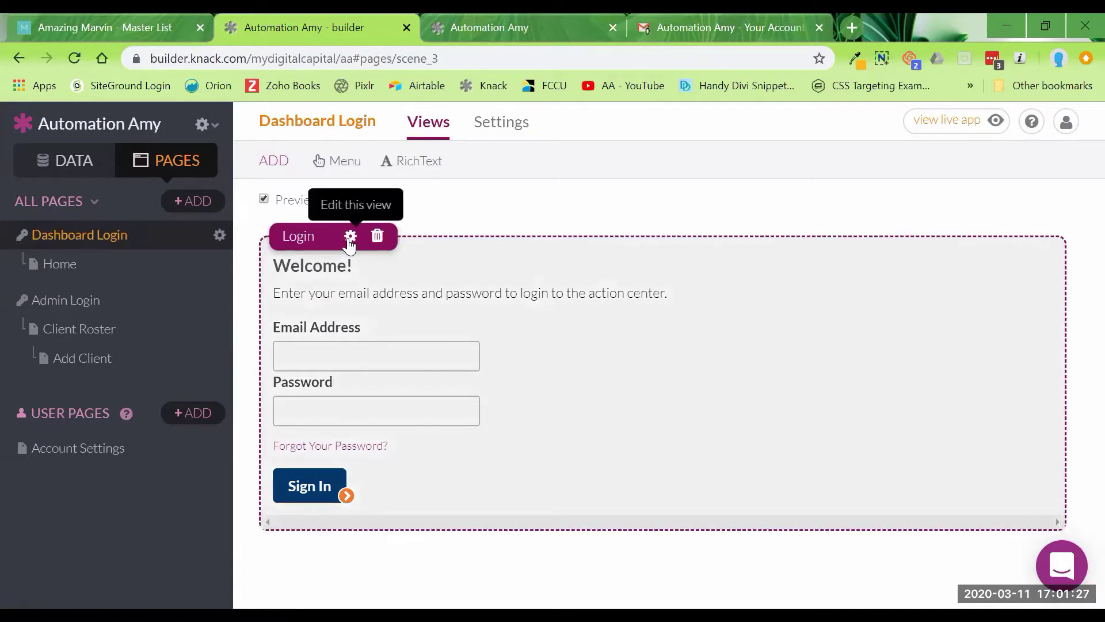
- Review the Login view's single sign-on and user login registration options, then save the form settings
click(350, 234)
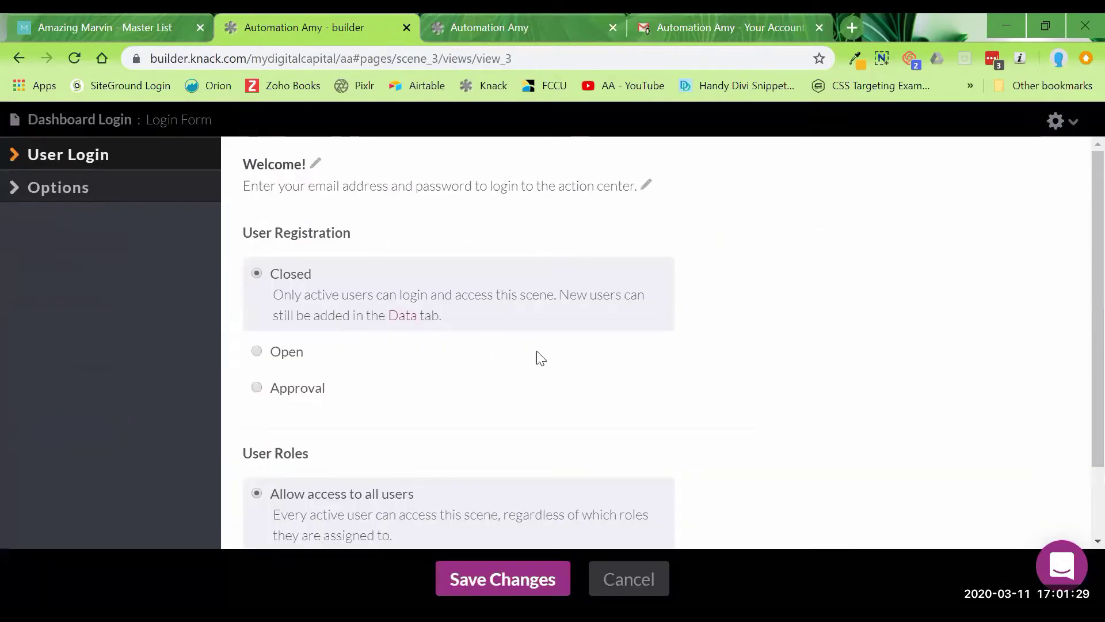
scroll(535, 362, down, 2)
scroll(533, 360, up, 2)
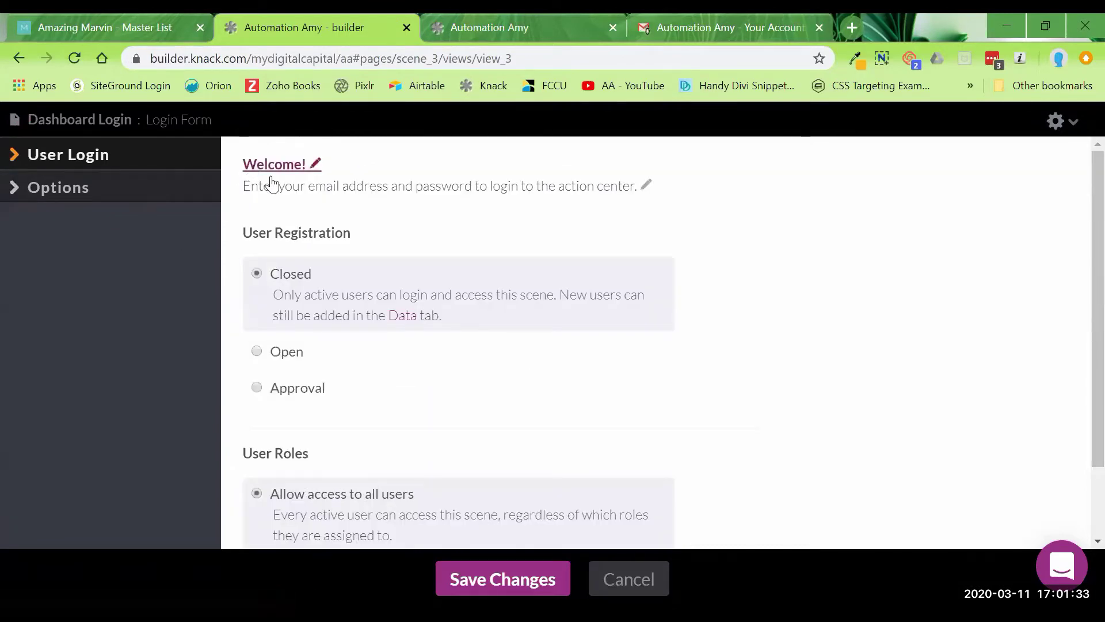
click(108, 201)
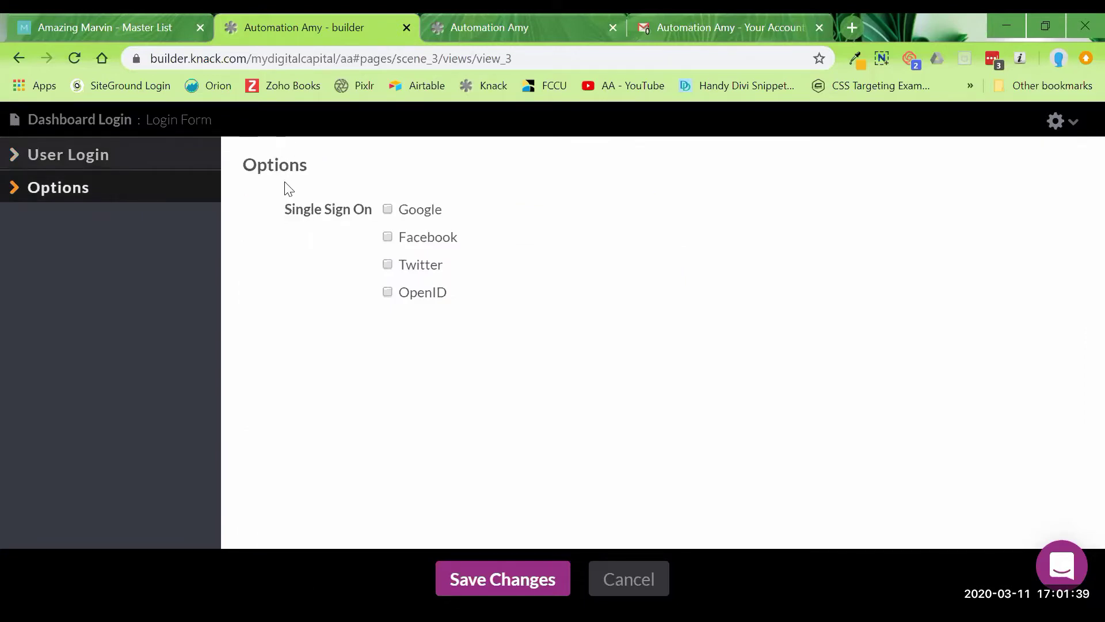
click(169, 161)
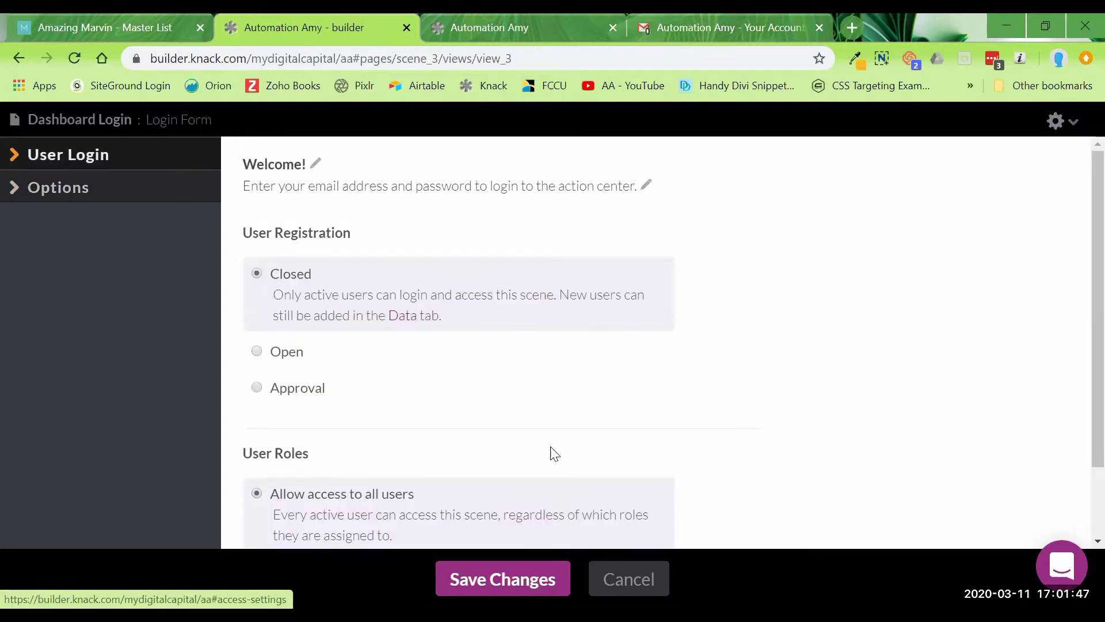
click(530, 573)
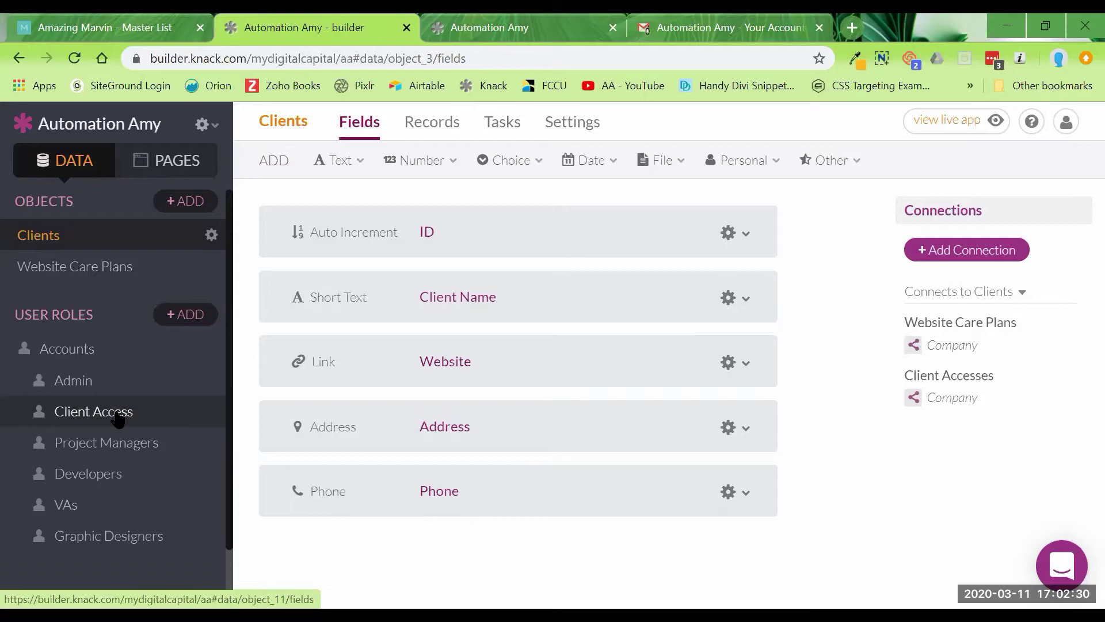
- Open the Client Access role's fields and review the Access Type choices Admin and Billing Only
click(118, 417)
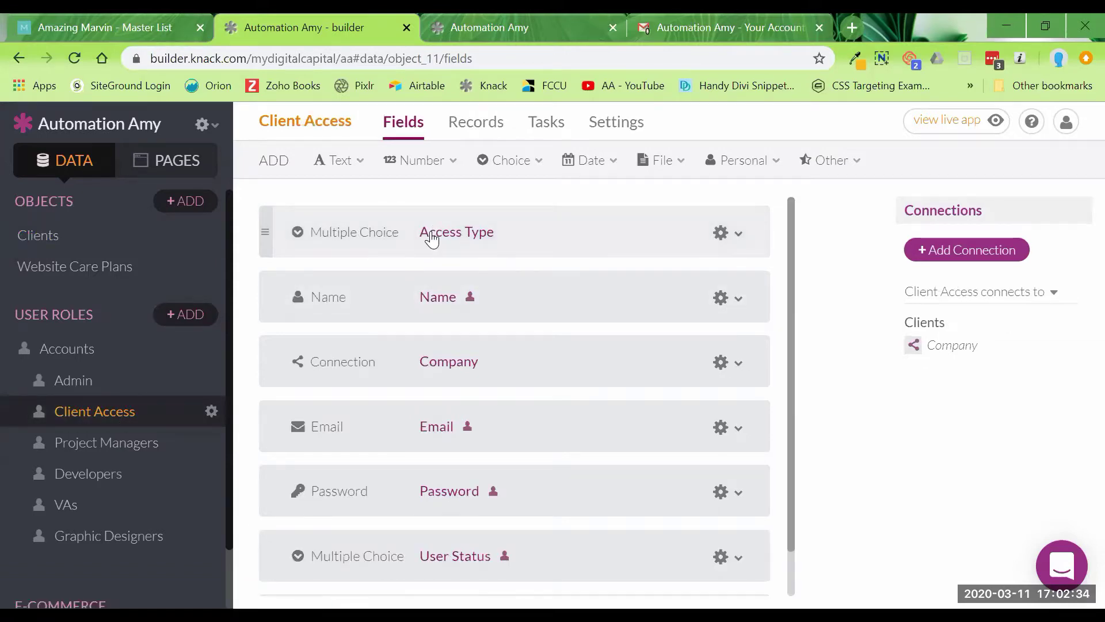
click(432, 237)
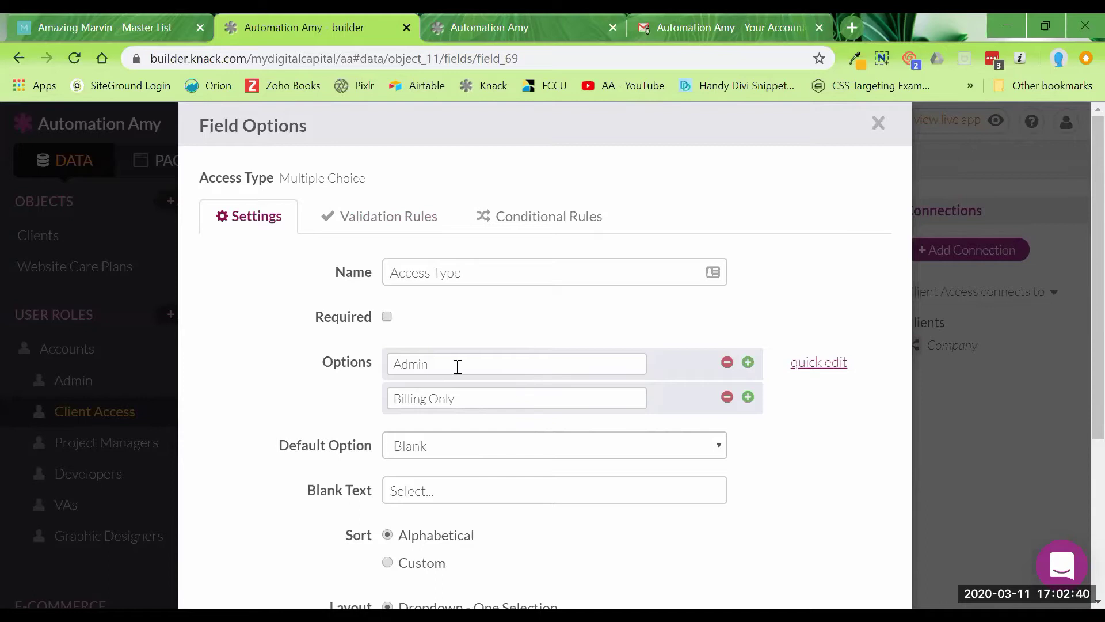
click(876, 123)
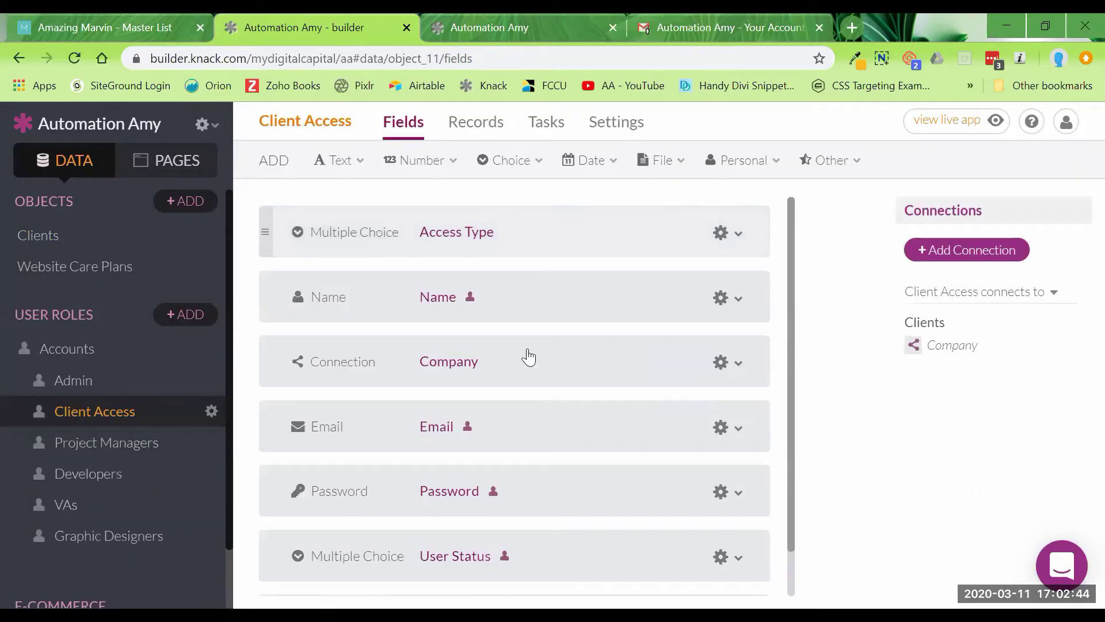
scroll(535, 374, down, 2)
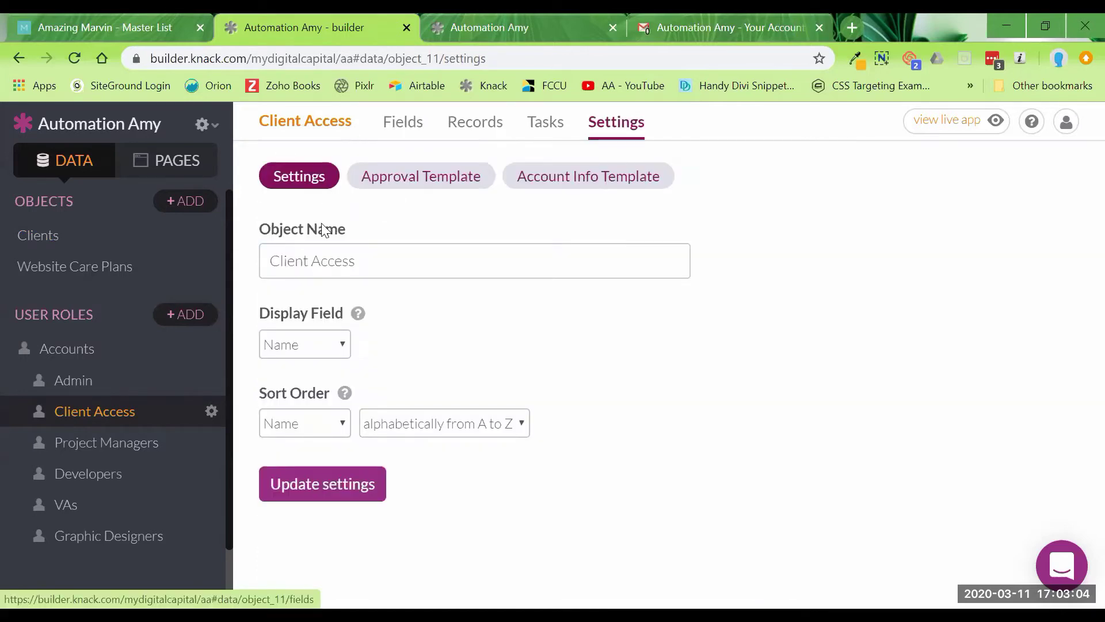
- View the Client Access approval email template, then the account info template
click(458, 182)
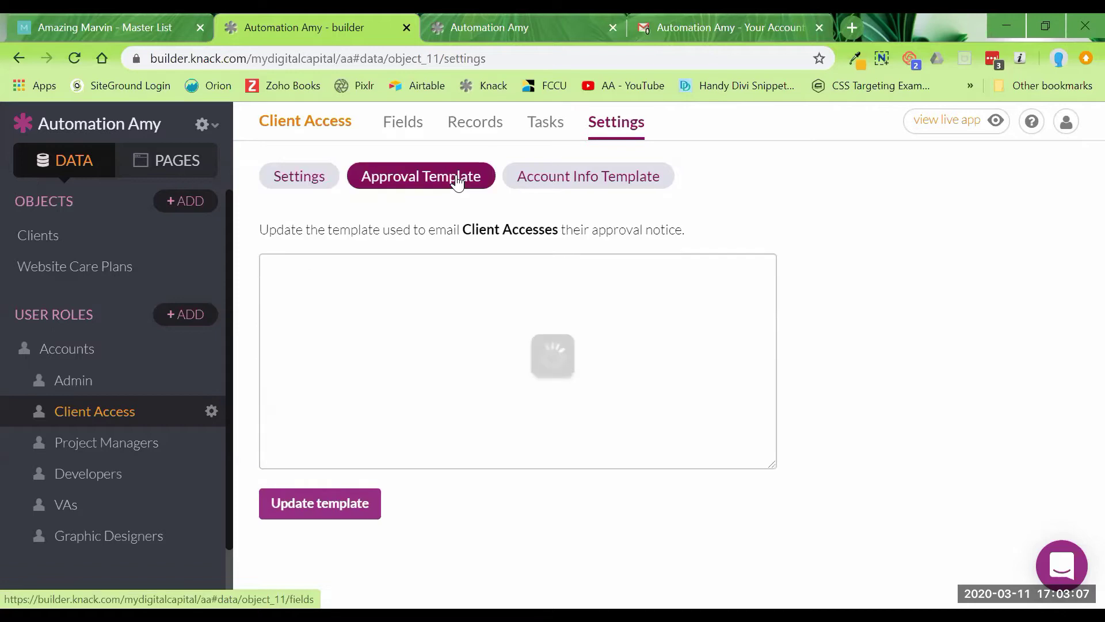
click(577, 183)
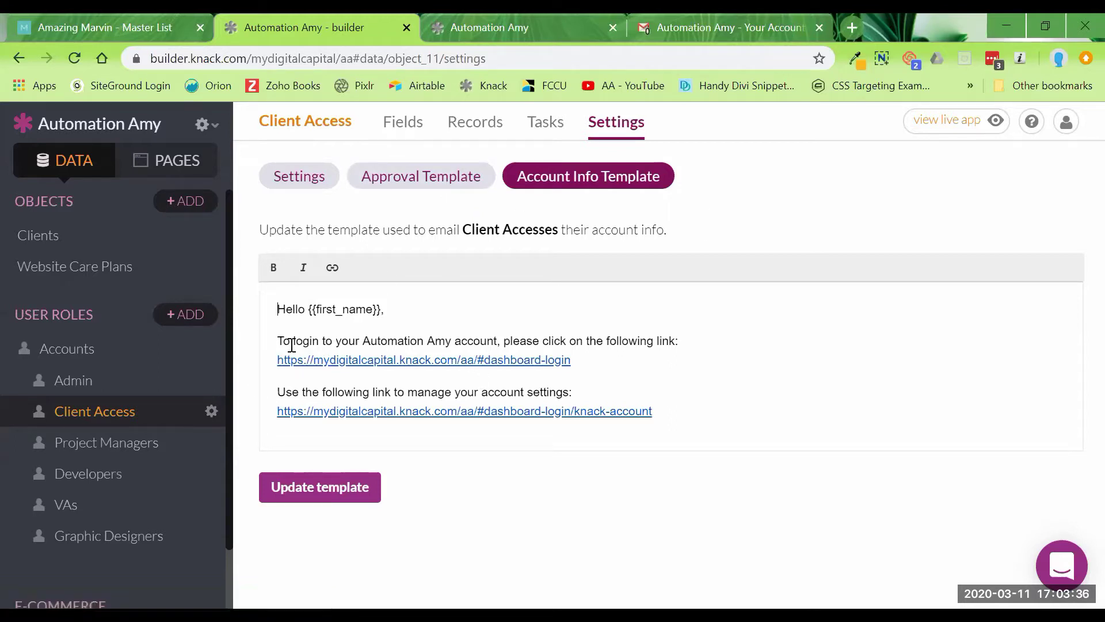
click(274, 306)
drag(274, 306, 665, 419)
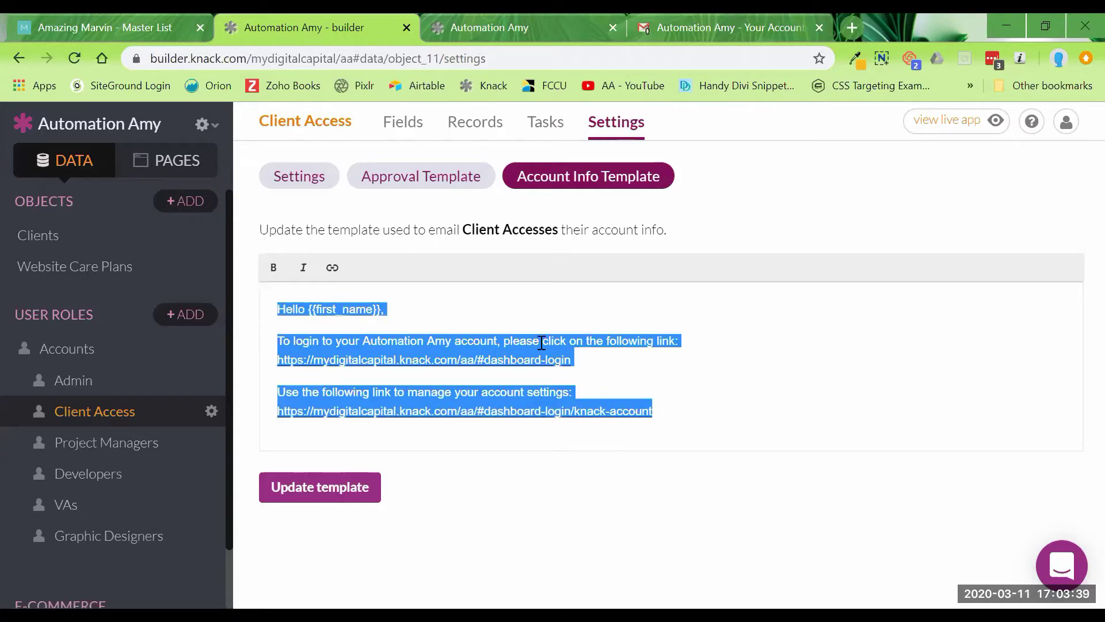
click(435, 338)
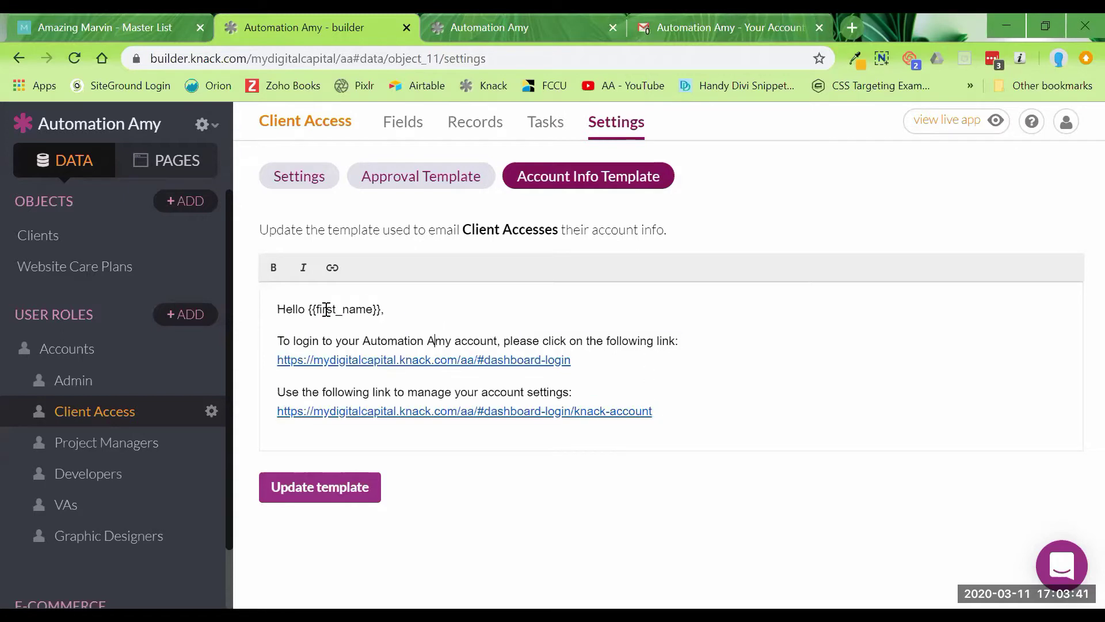
click(681, 341)
drag(606, 342, 674, 345)
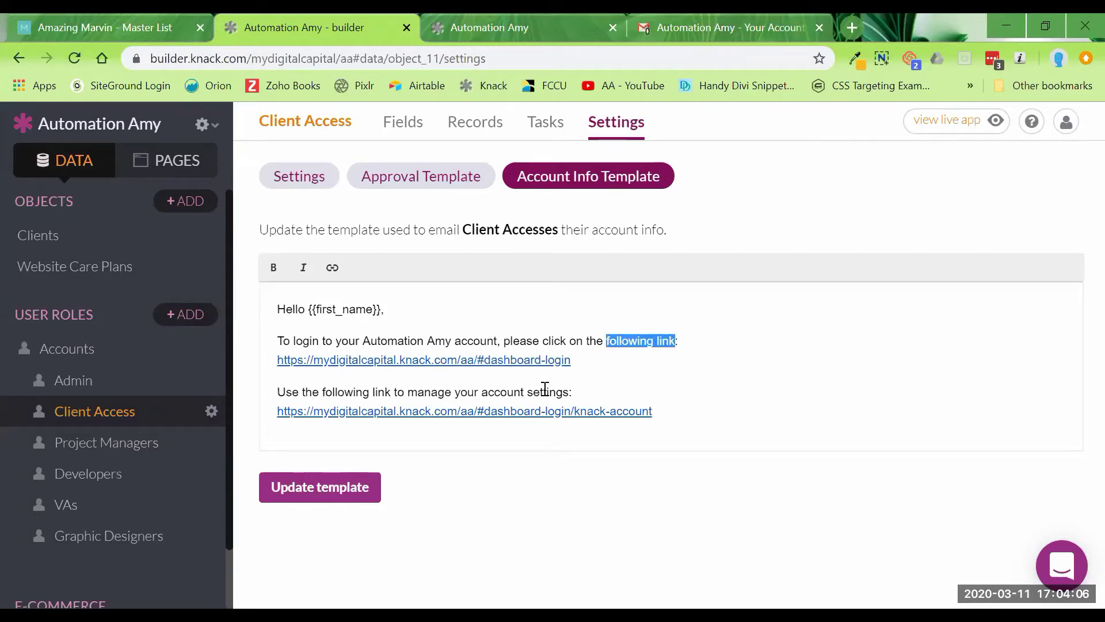
click(592, 363)
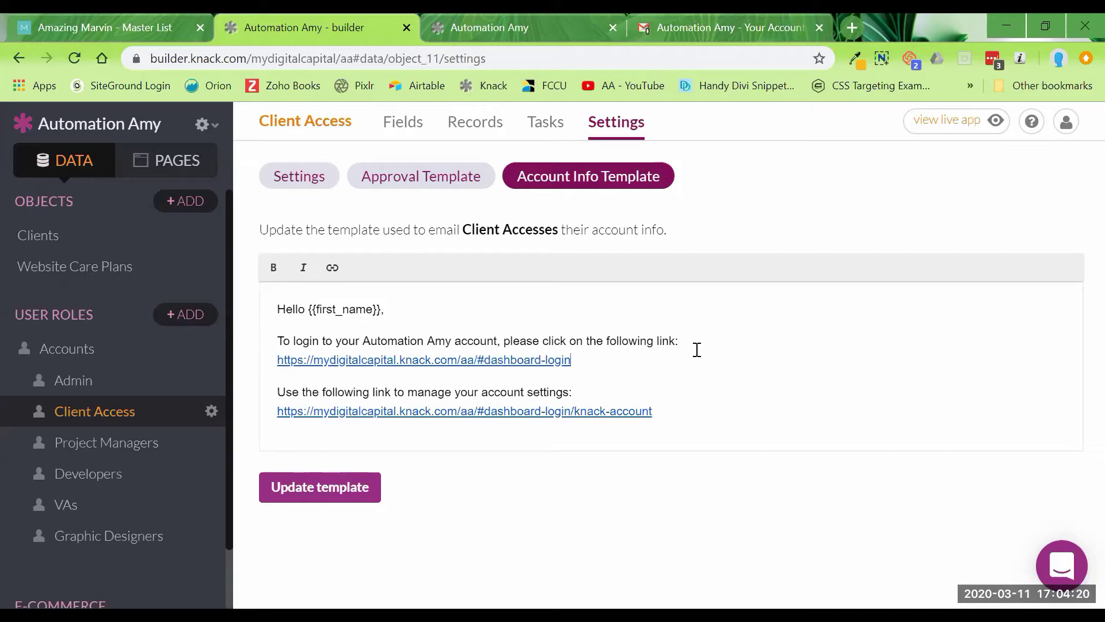
key(Return)
text(h)
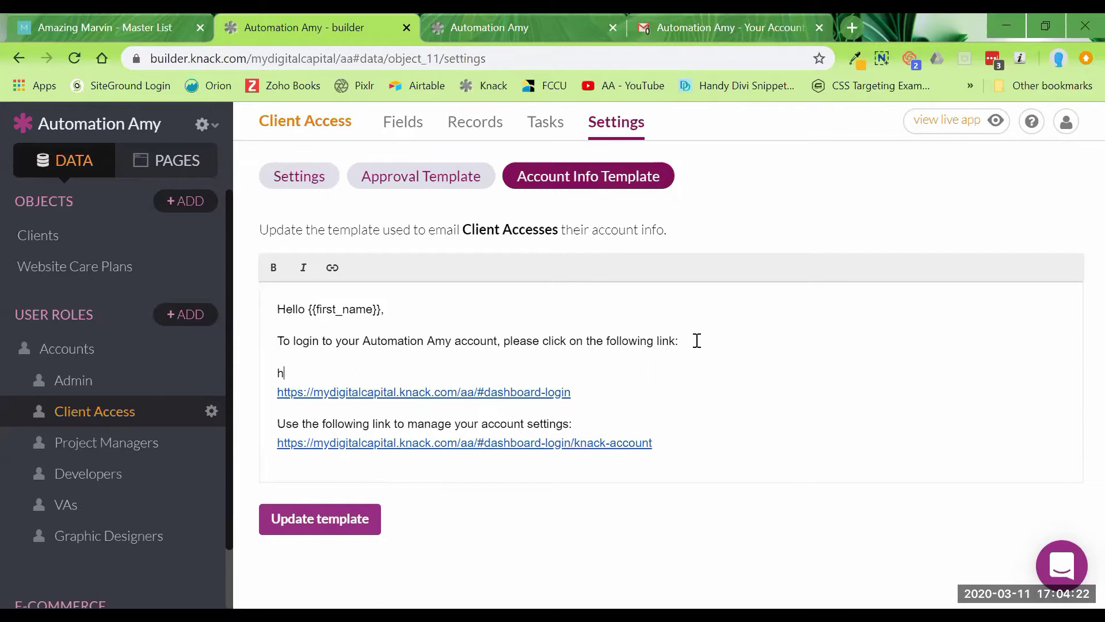
text(ttps://automa)
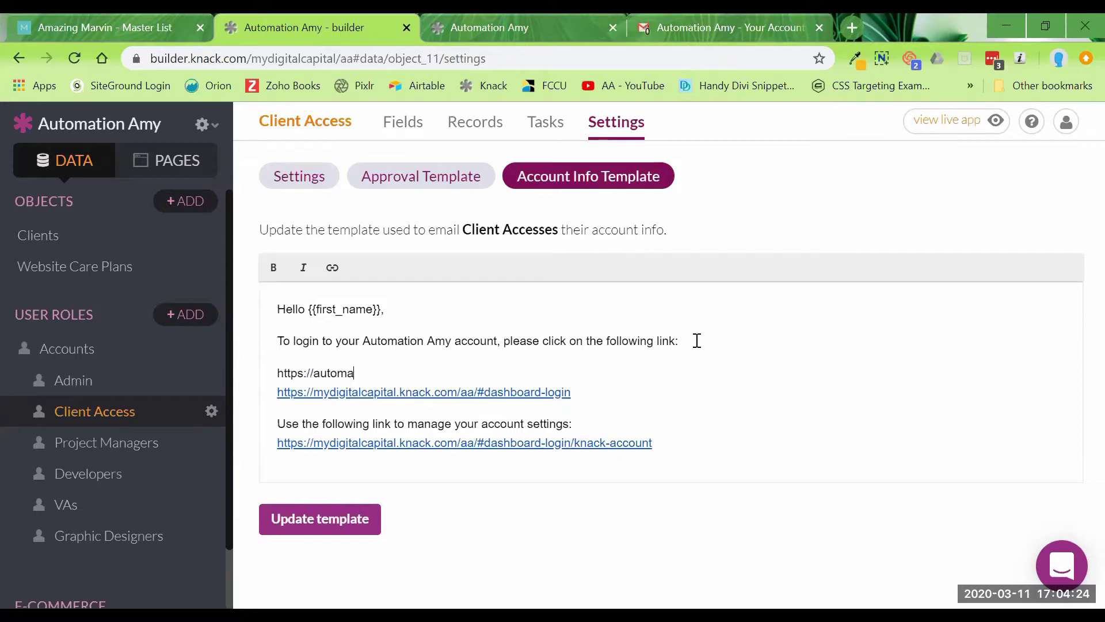
text(tionamy.com/dashboard)
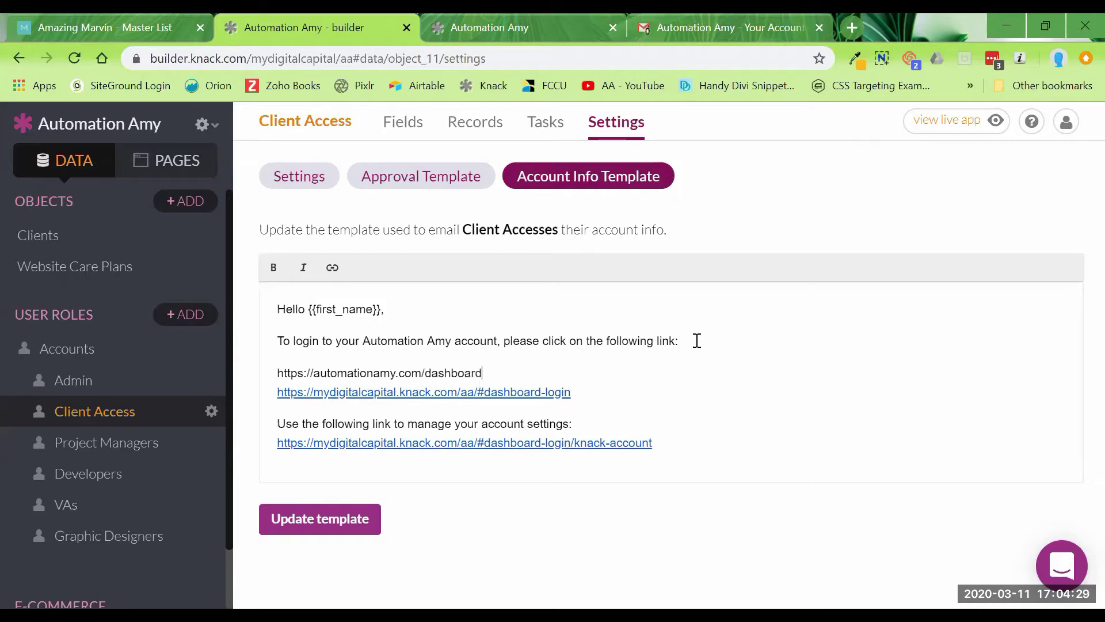
key(Return)
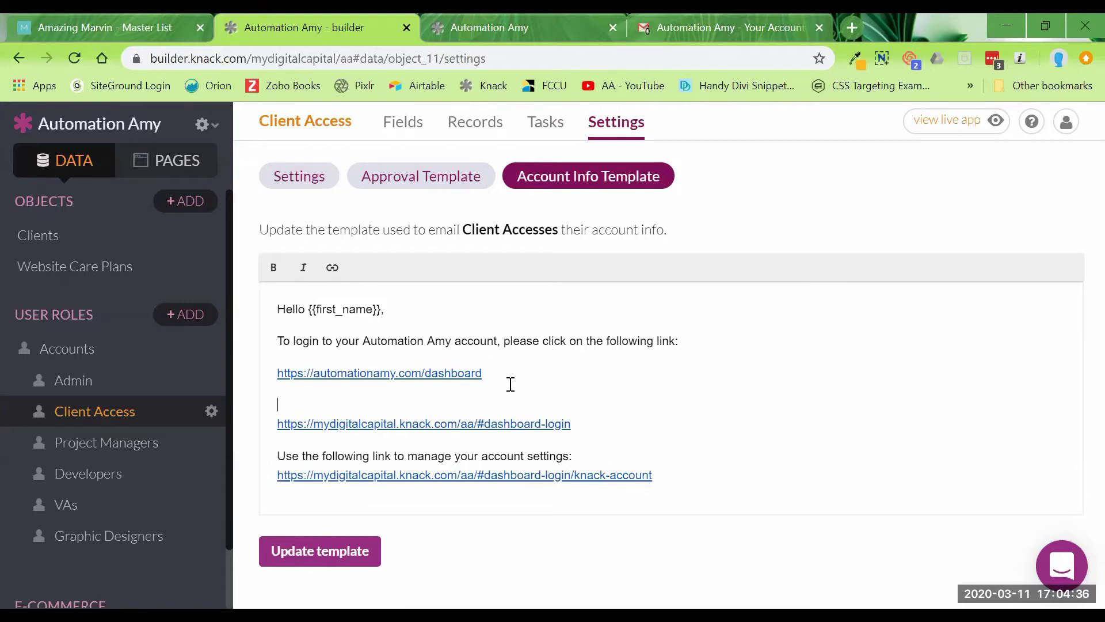
click(725, 23)
- Review the three Clients records, then open the empty Website Care Plans records
click(35, 235)
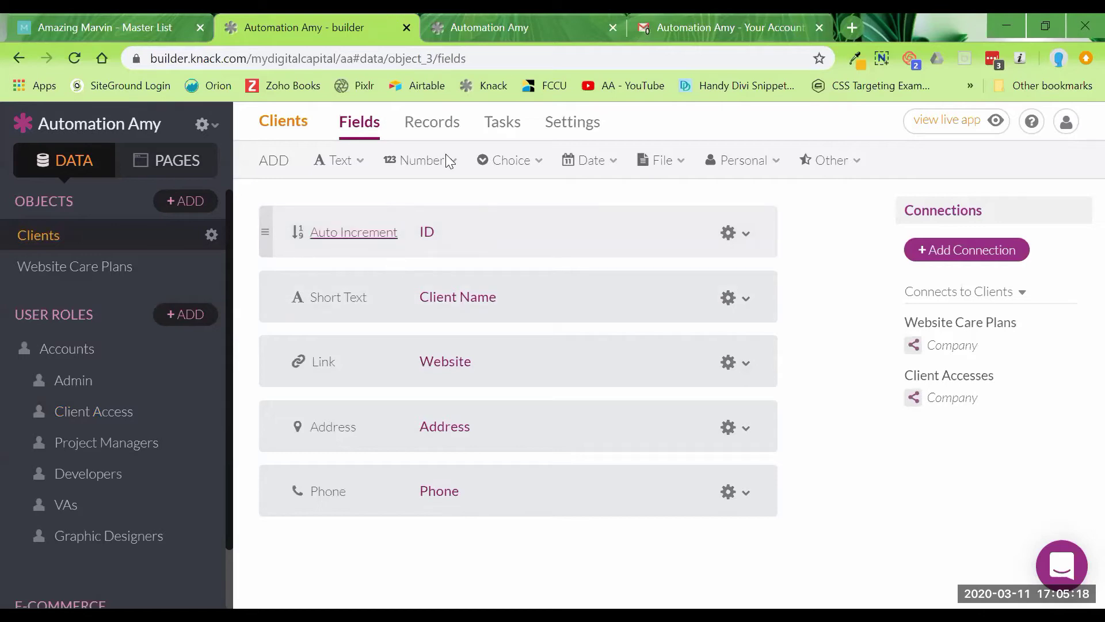
click(434, 130)
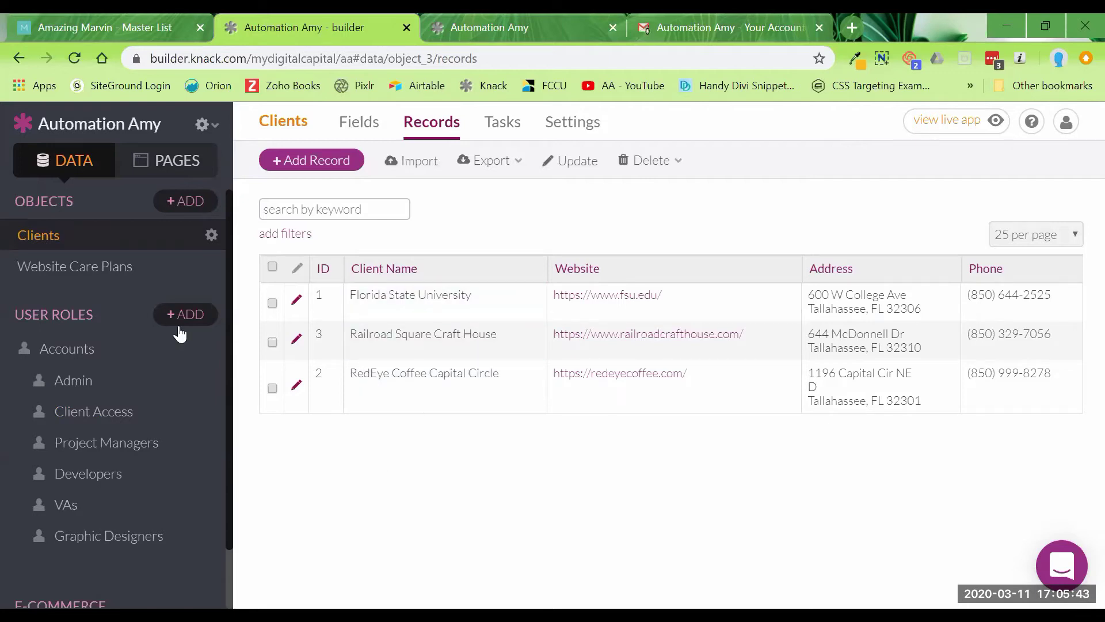
click(165, 277)
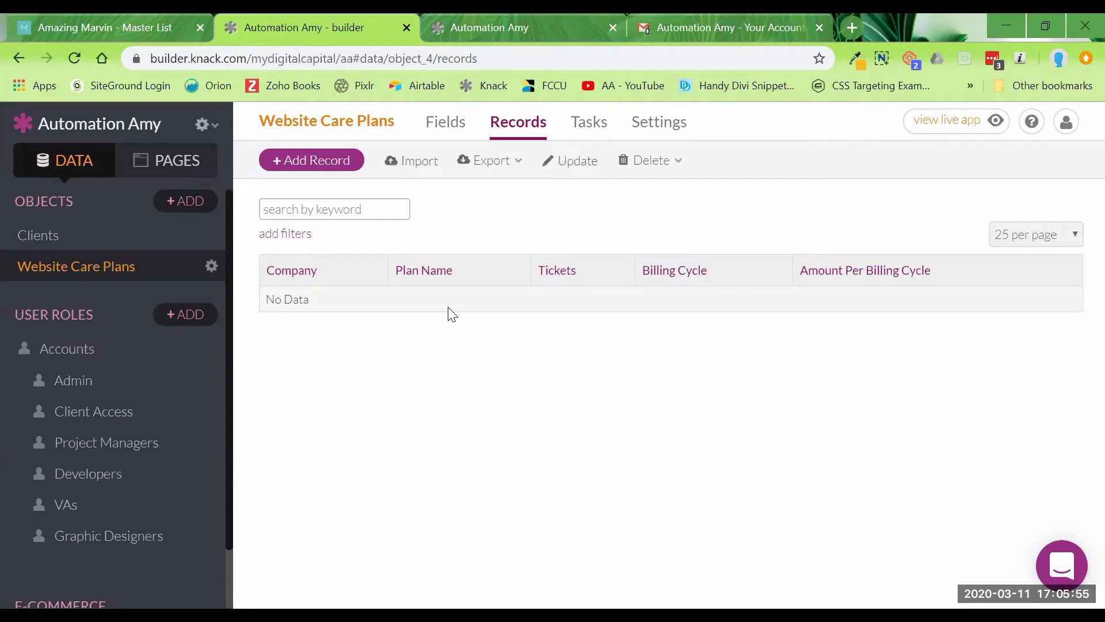
- Show the Website Care Plans fields: Company, Plan Name, Billing Cycle, Tickets and Amount Per Billing Cycle
click(442, 132)
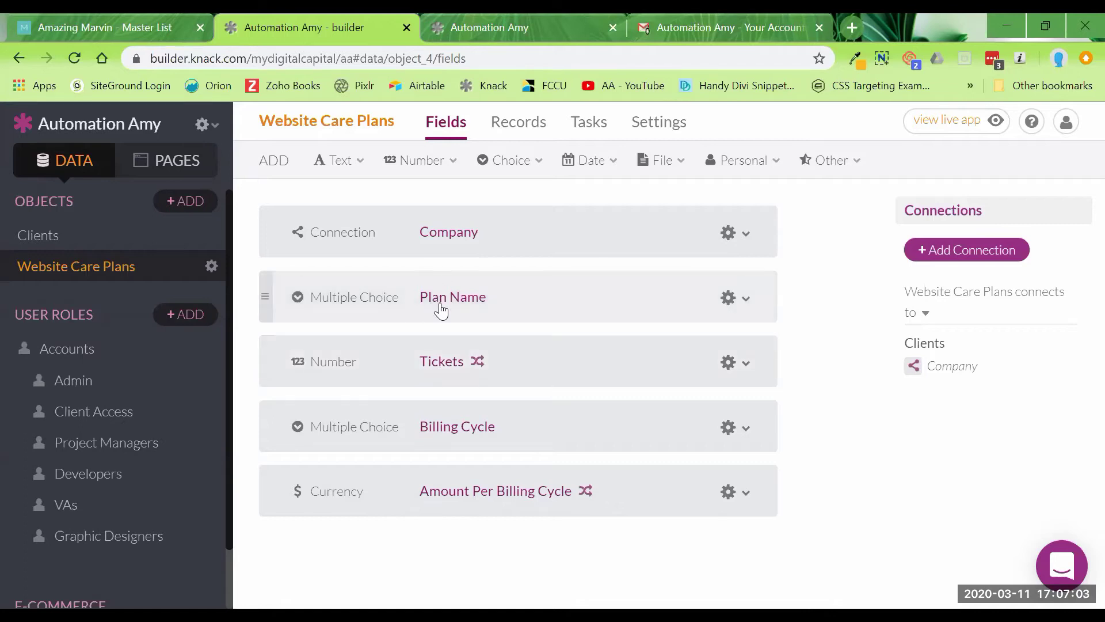
- Inspect the Tickets conditional rules: Starting, Best Value and eCommerce tiers get 2, 4 and 6
click(438, 363)
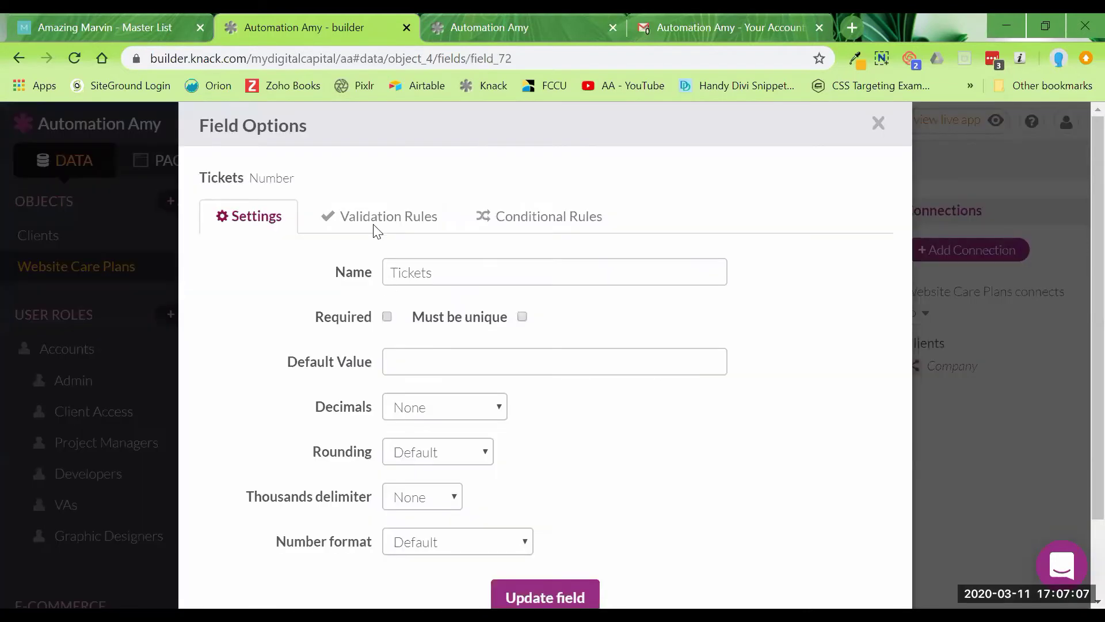
click(580, 217)
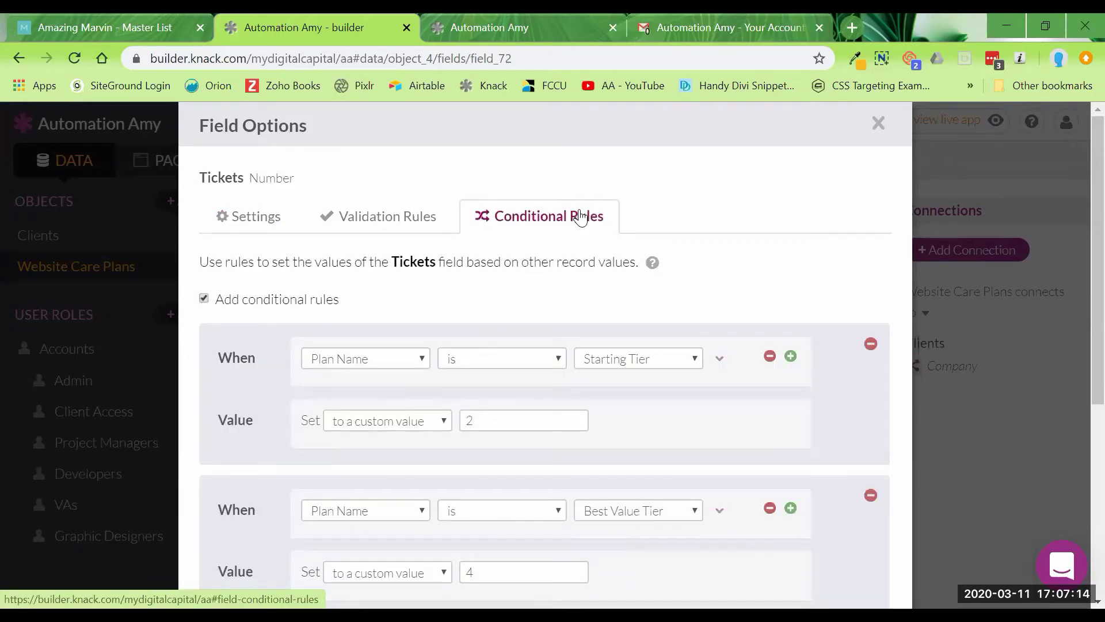
scroll(583, 111, down, 1)
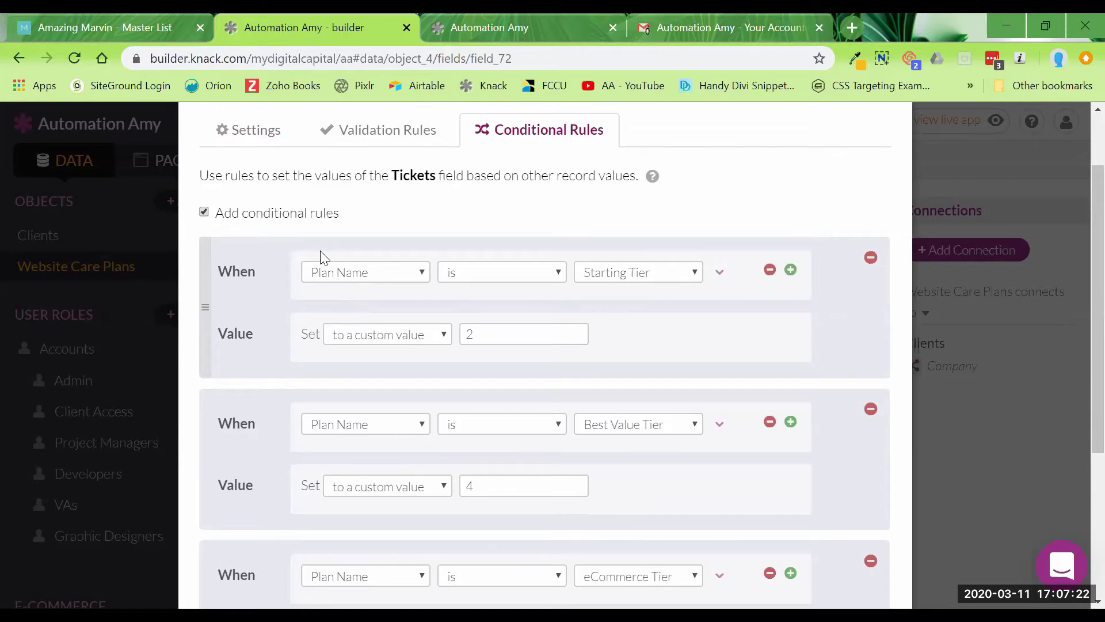
click(348, 276)
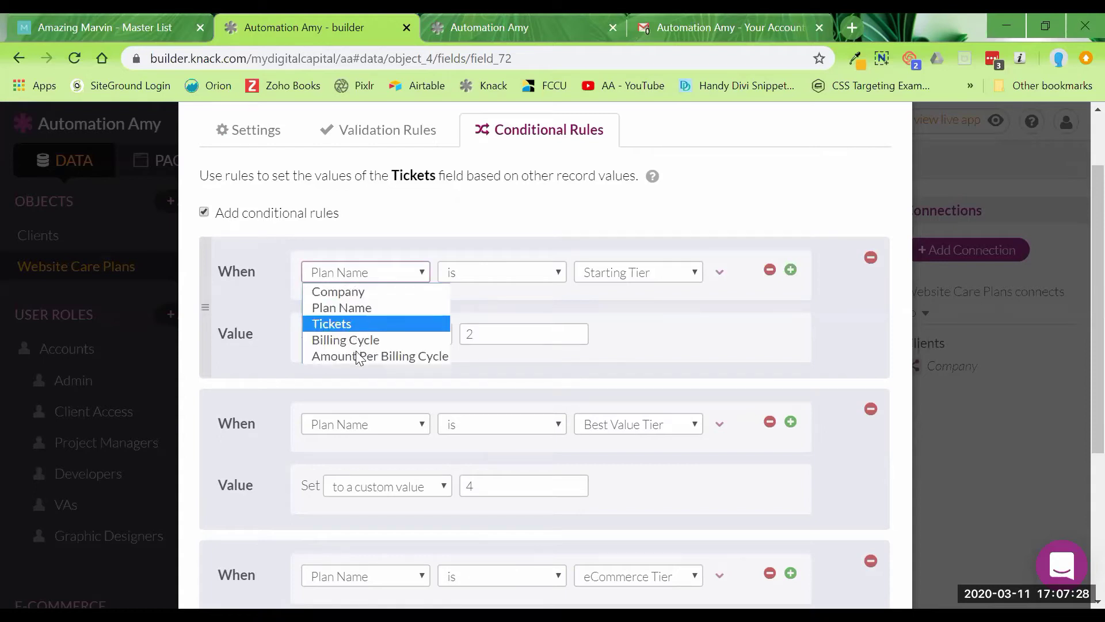
click(359, 274)
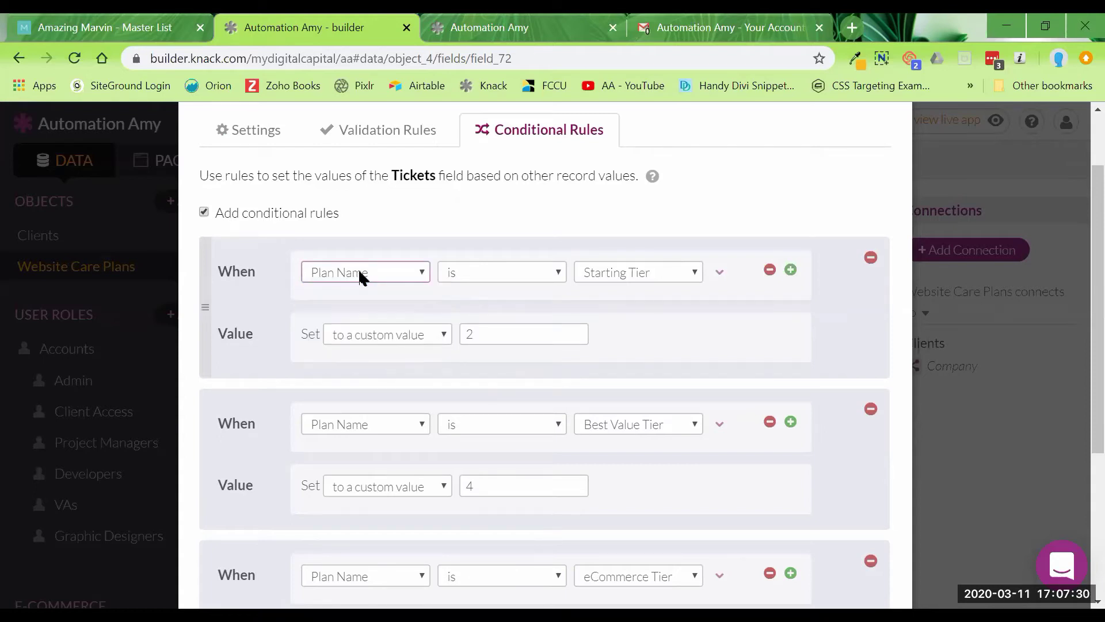
click(612, 274)
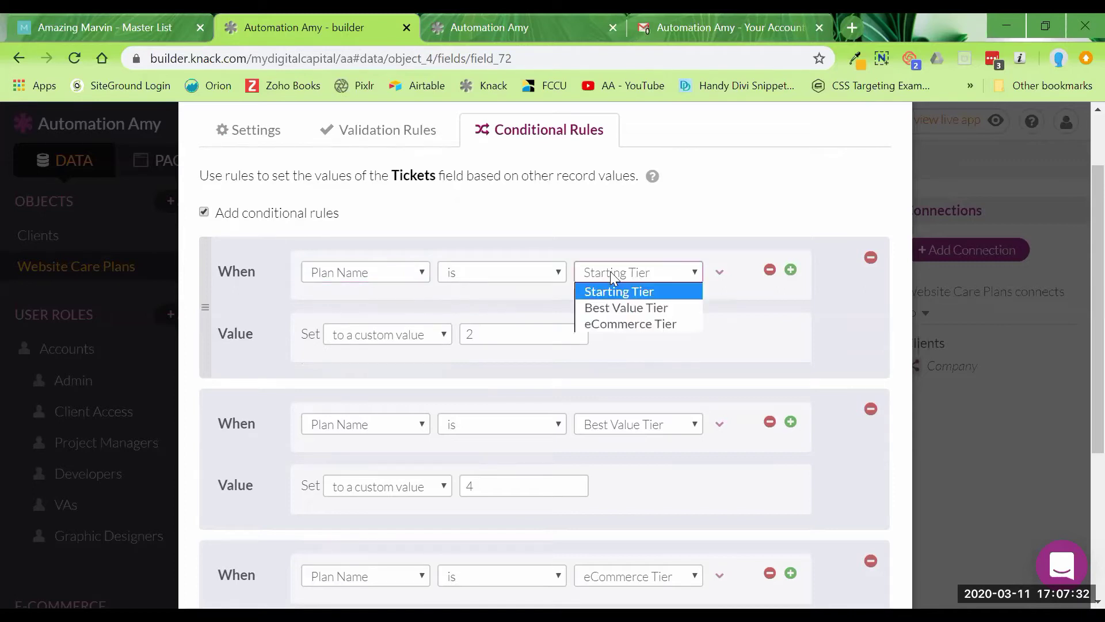
click(611, 273)
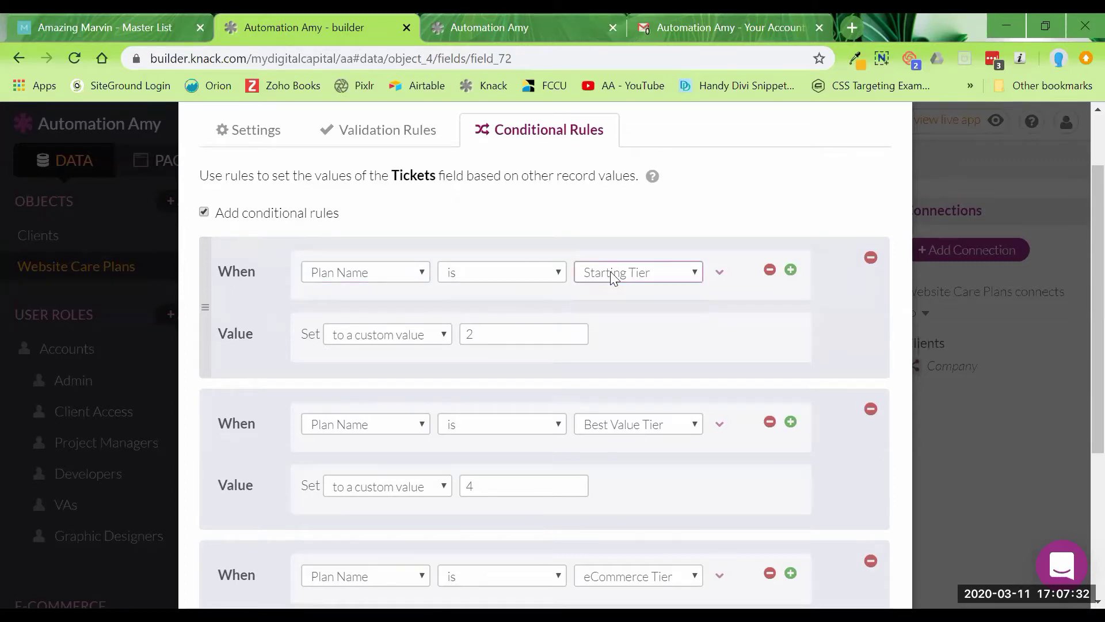
click(470, 341)
scroll(652, 328, down, 3)
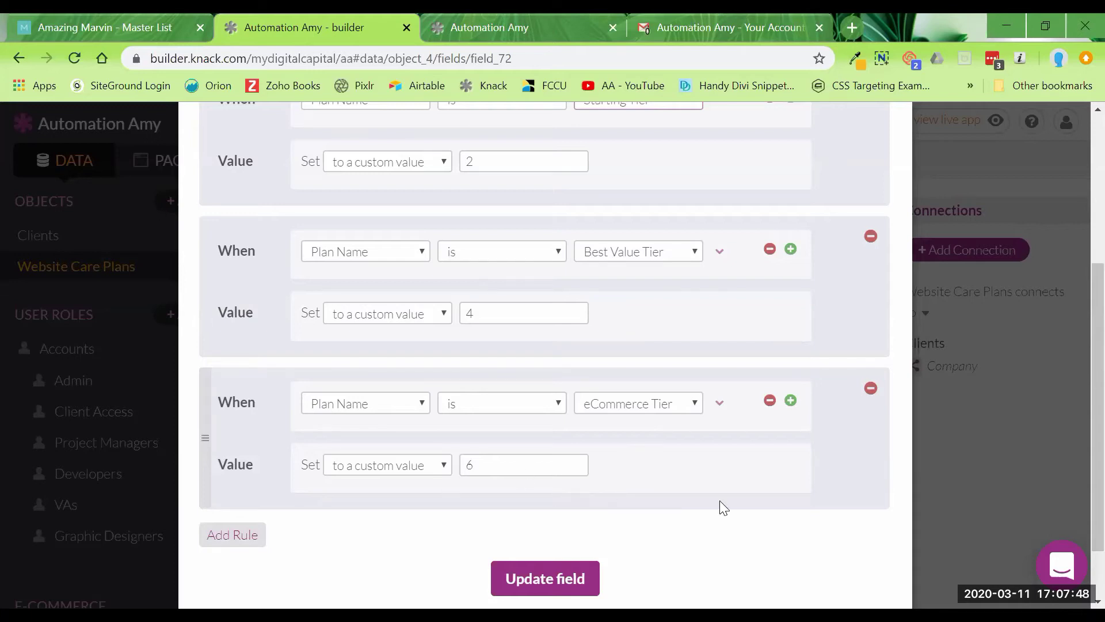
scroll(720, 505, up, 3)
scroll(720, 506, down, 1)
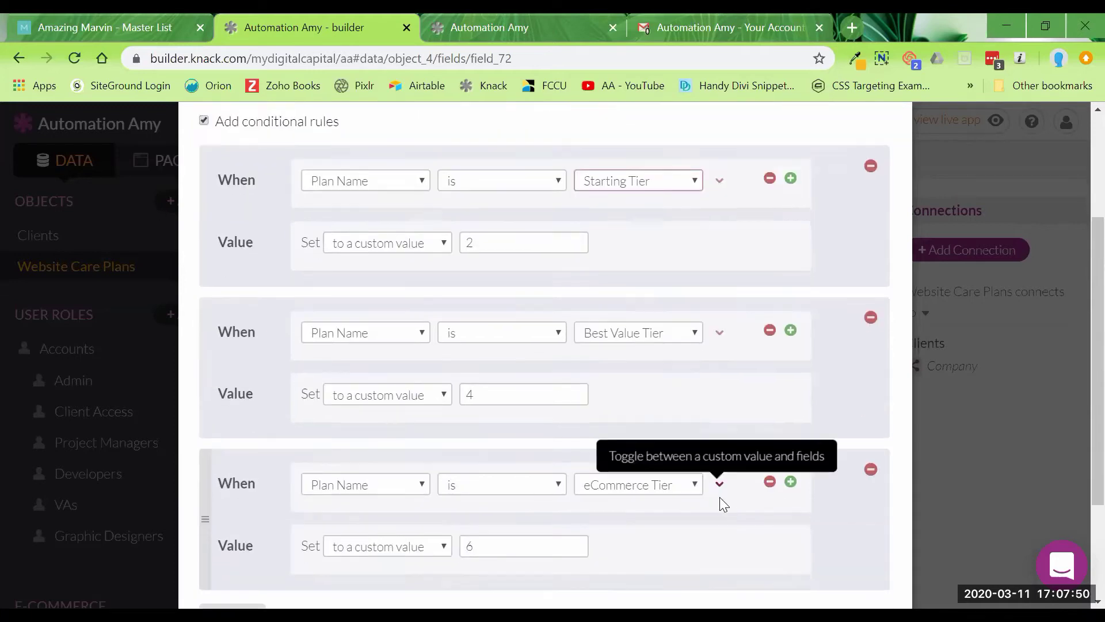
scroll(719, 502, down, 2)
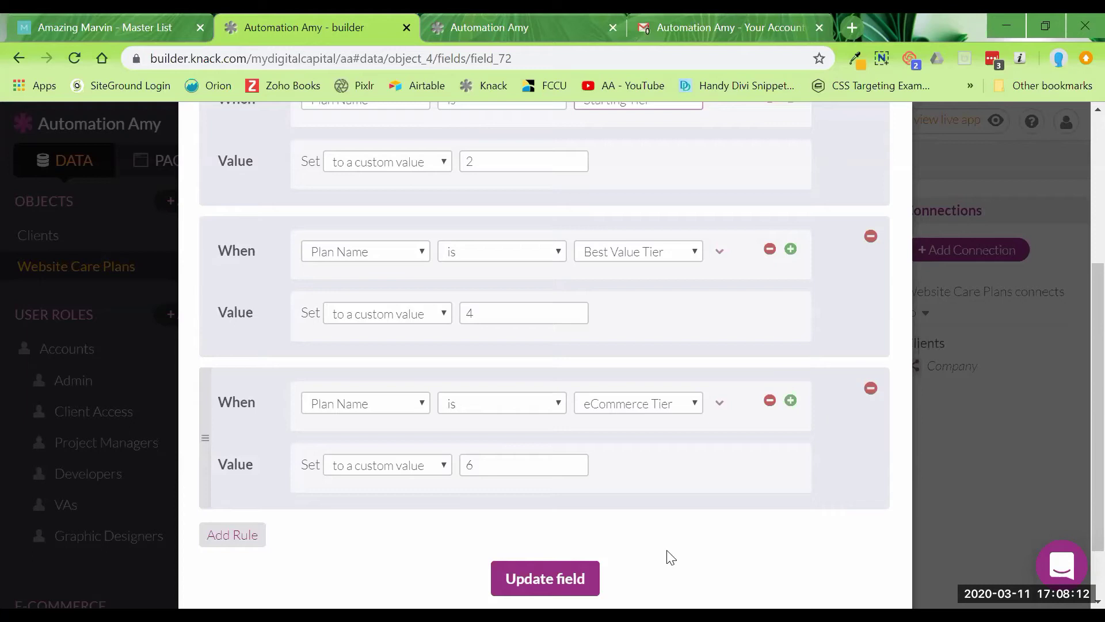
- Save the Tickets rules and bring up Amount Per Billing Cycle's conditional rules
click(581, 580)
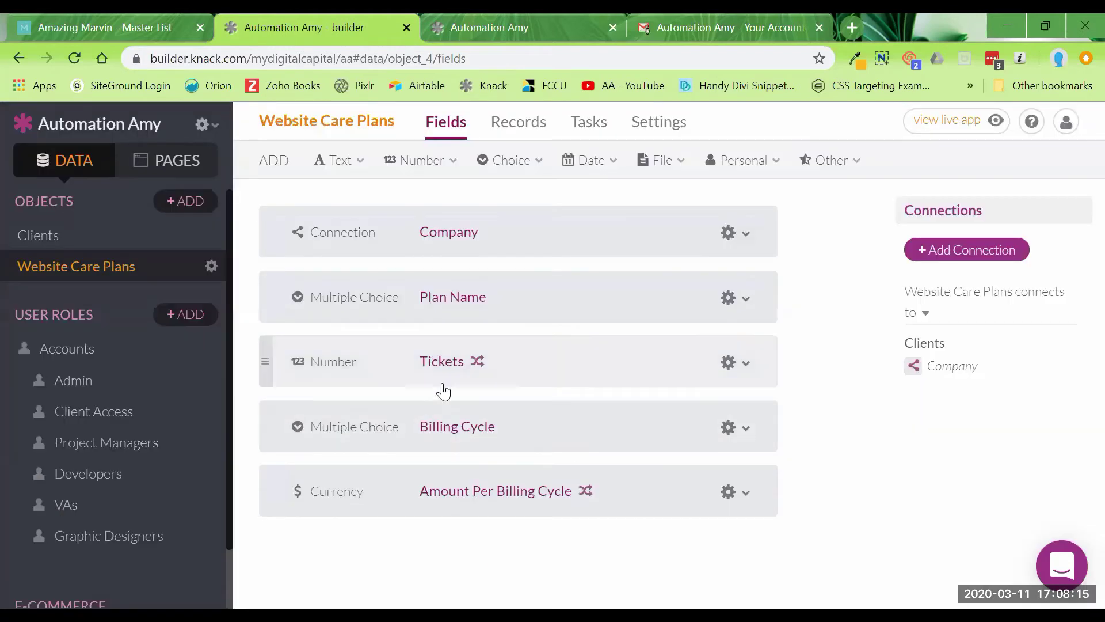
click(464, 492)
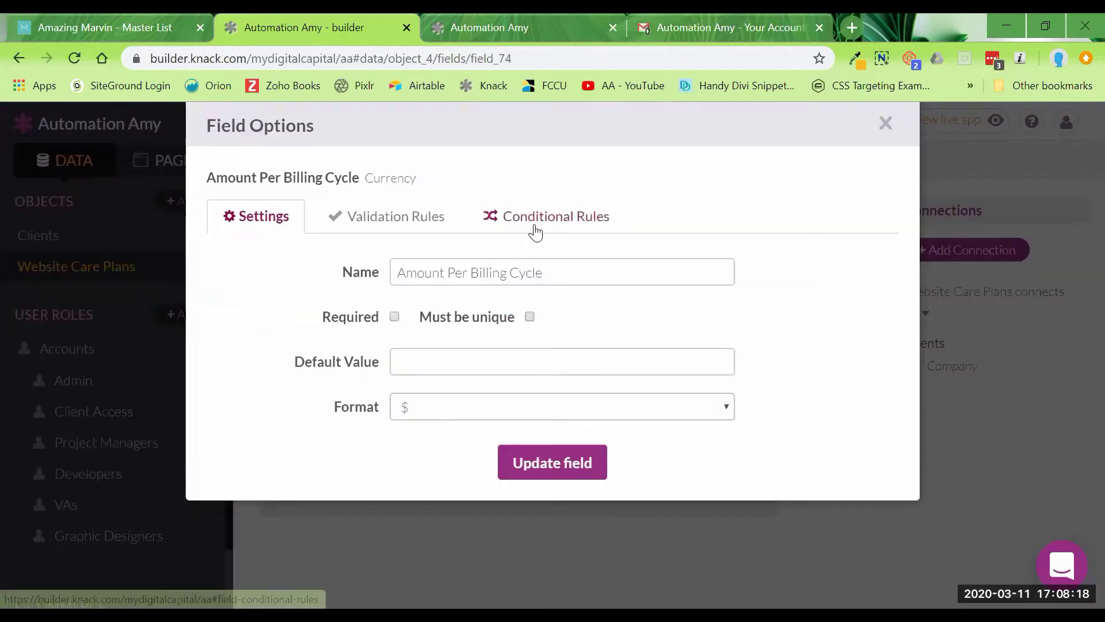
click(533, 223)
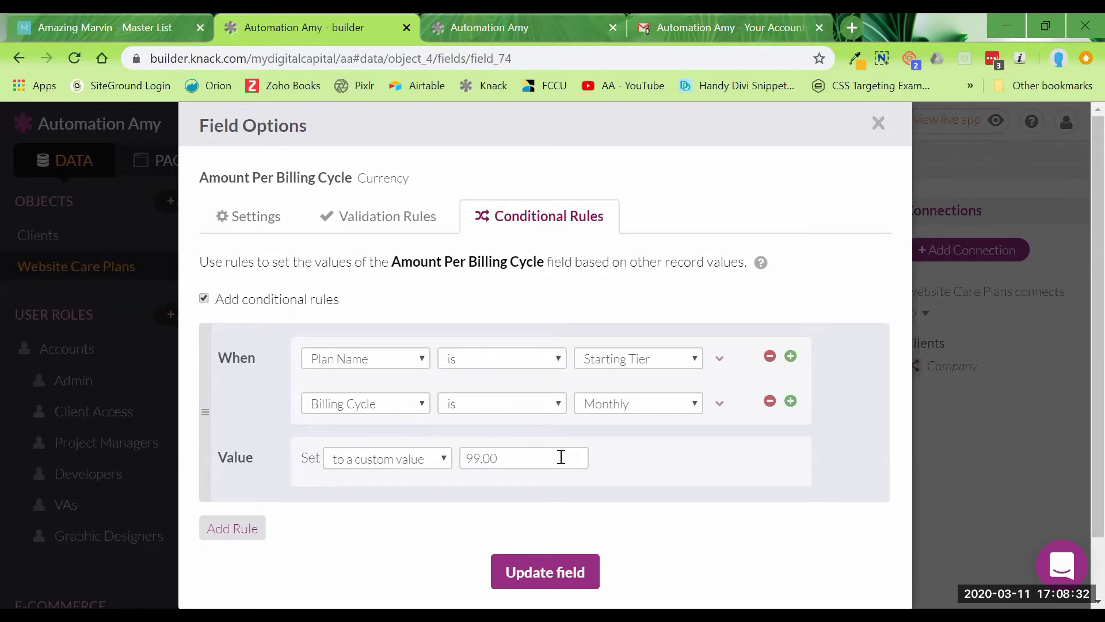
scroll(414, 468, down, 2)
- Add a new rule with the condition Plan Name is Starting Tier and a custom value
click(268, 468)
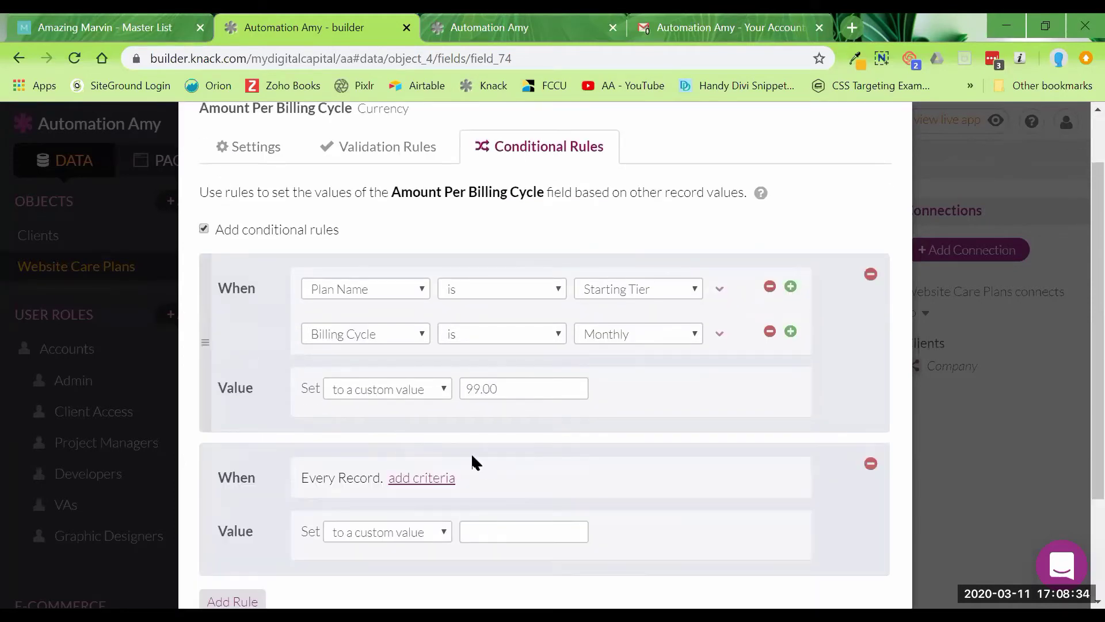
scroll(478, 460, down, 2)
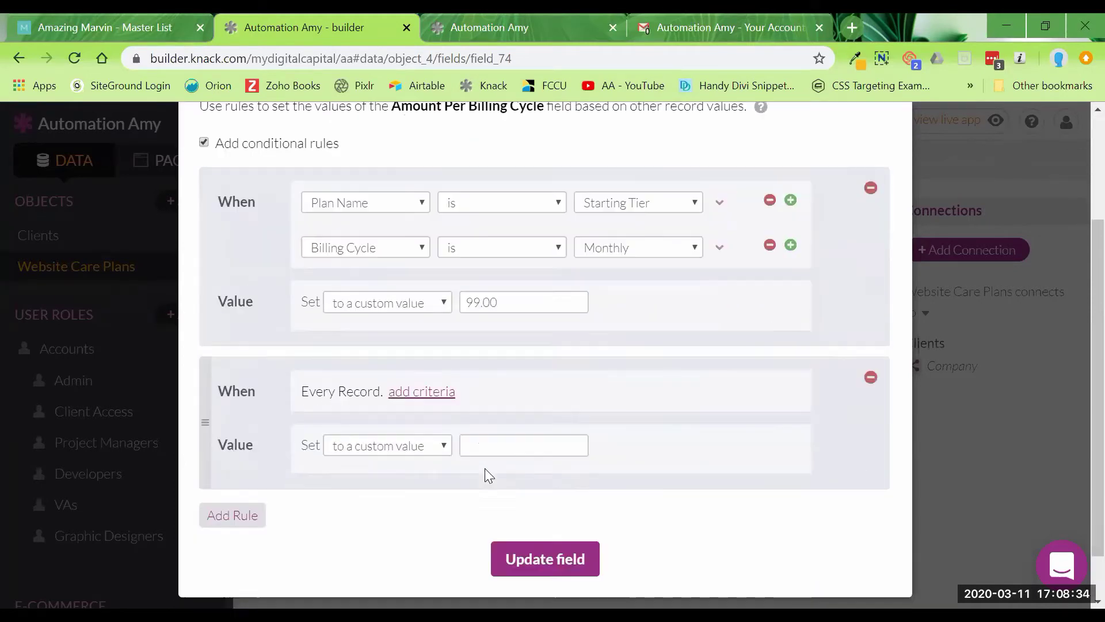
click(433, 396)
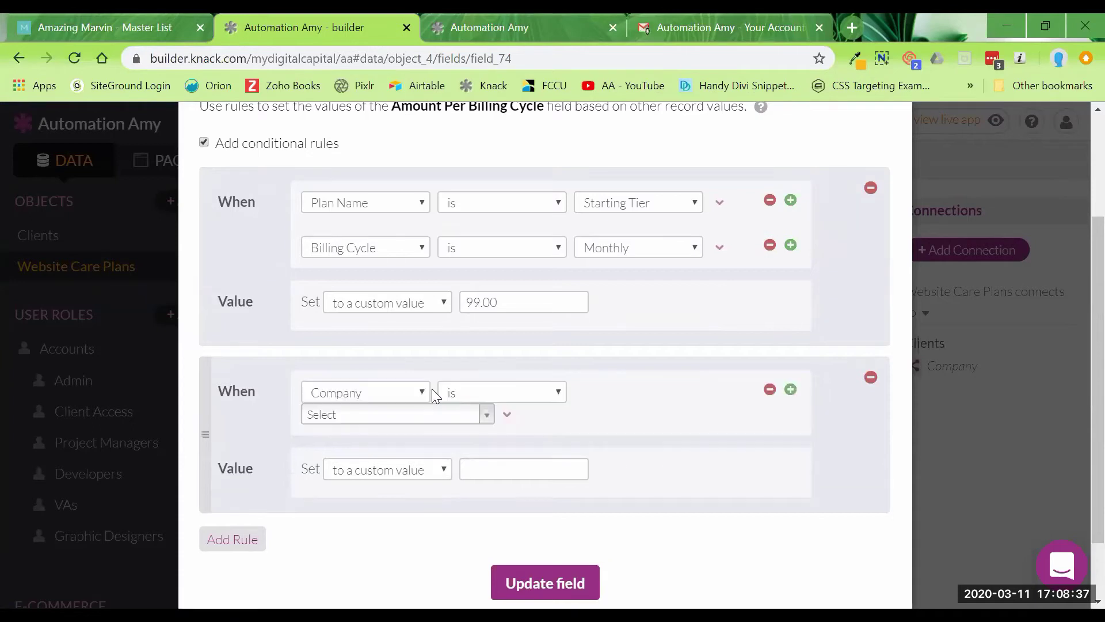
click(395, 391)
click(390, 427)
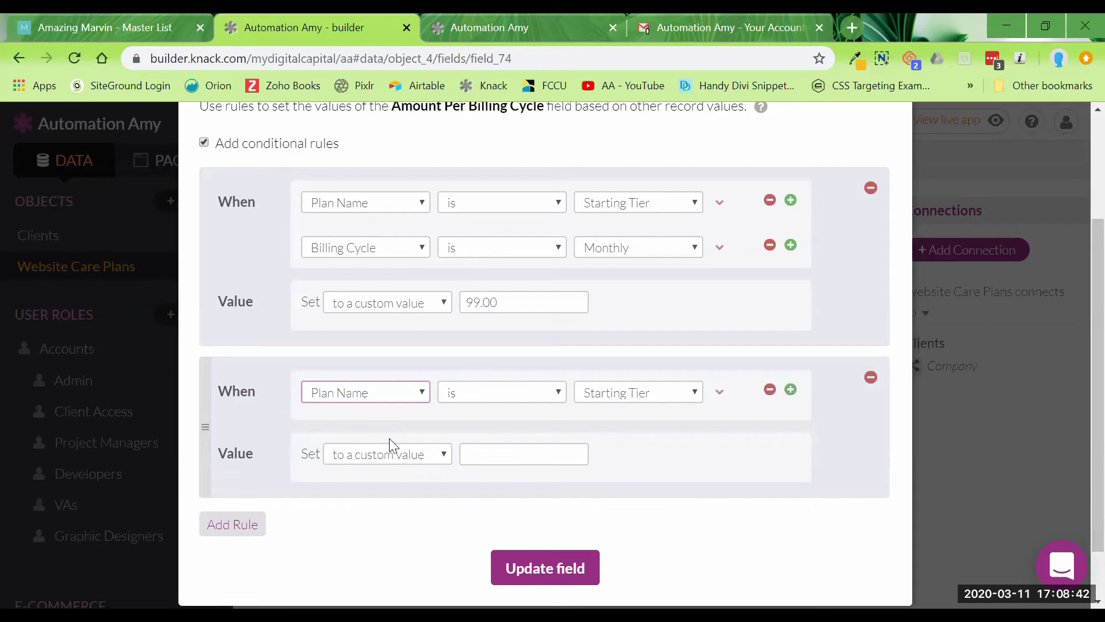
click(387, 454)
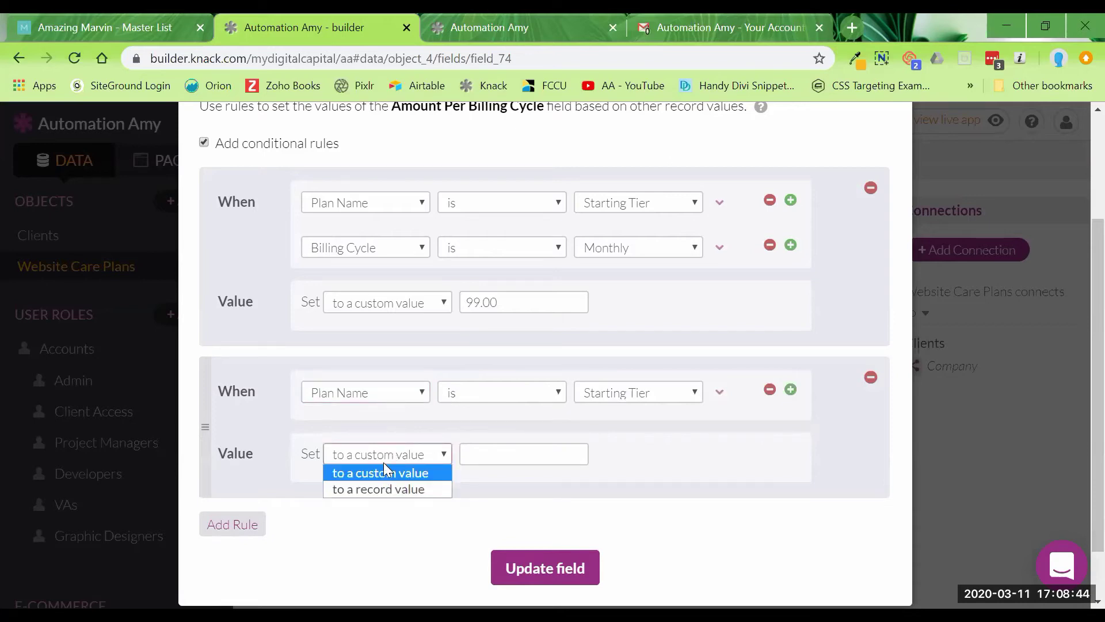
click(384, 464)
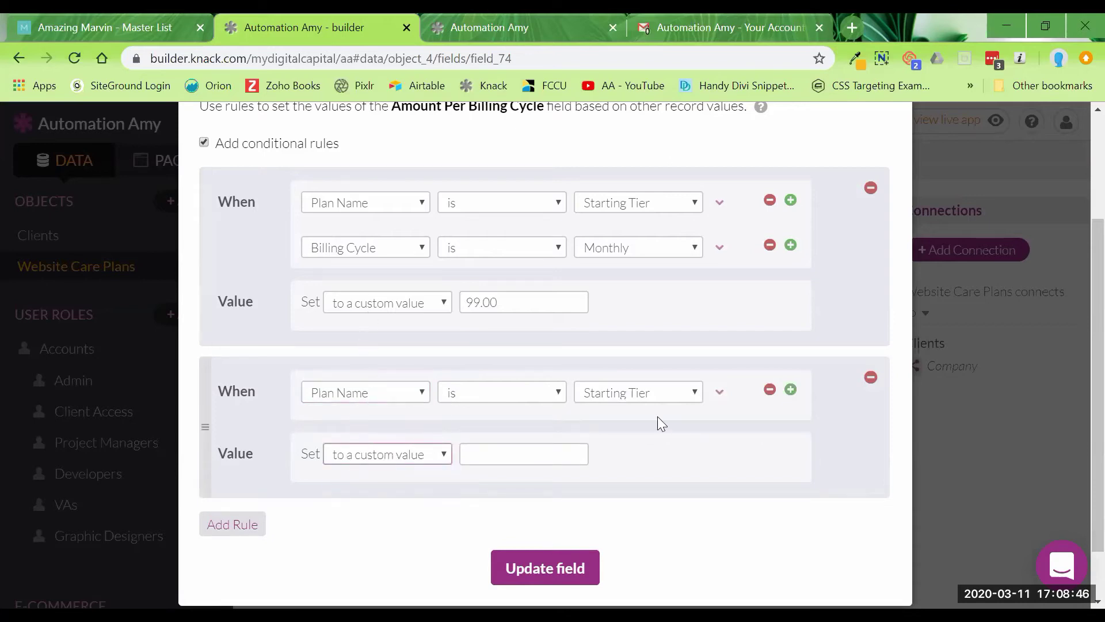
- Add a Billing Cycle is Annually condition, set the amount to 1000.00, and save the field
click(791, 389)
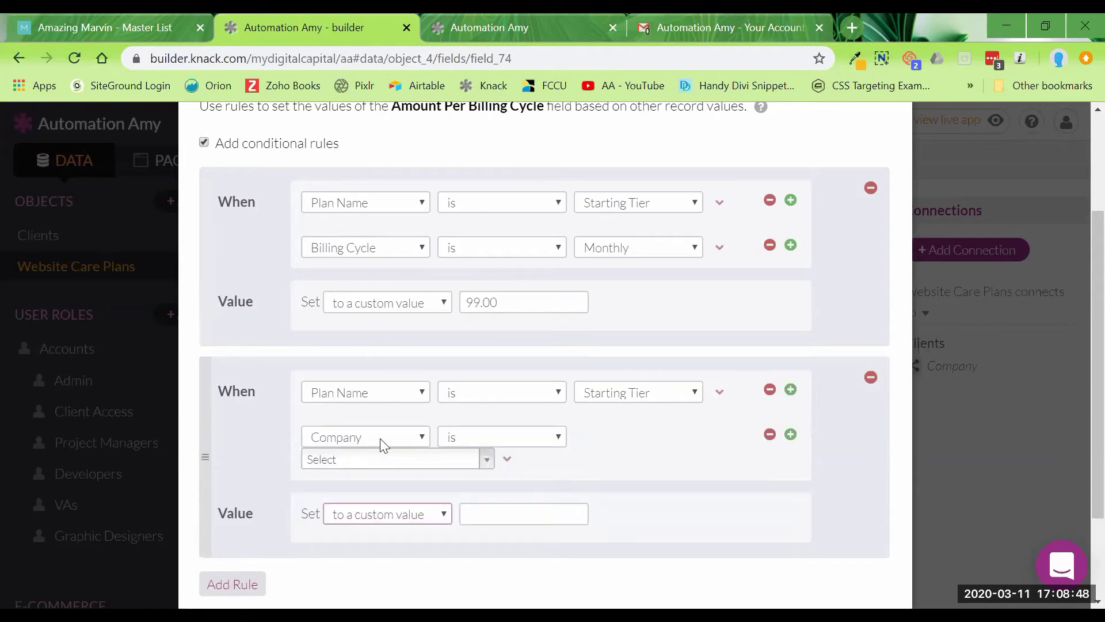
click(380, 437)
click(339, 503)
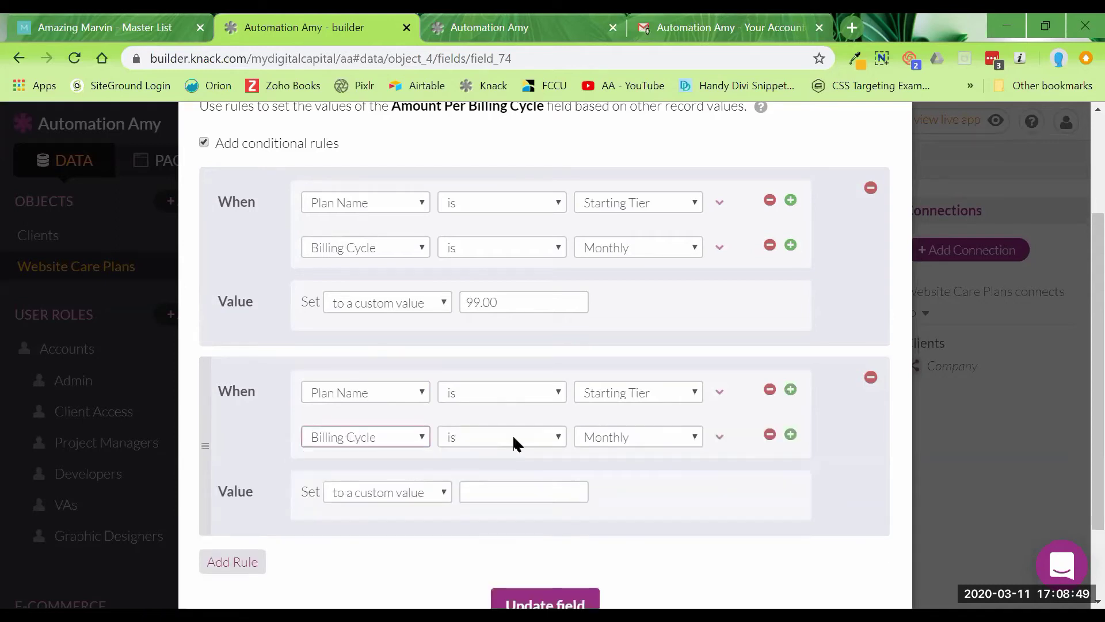
click(604, 443)
click(612, 472)
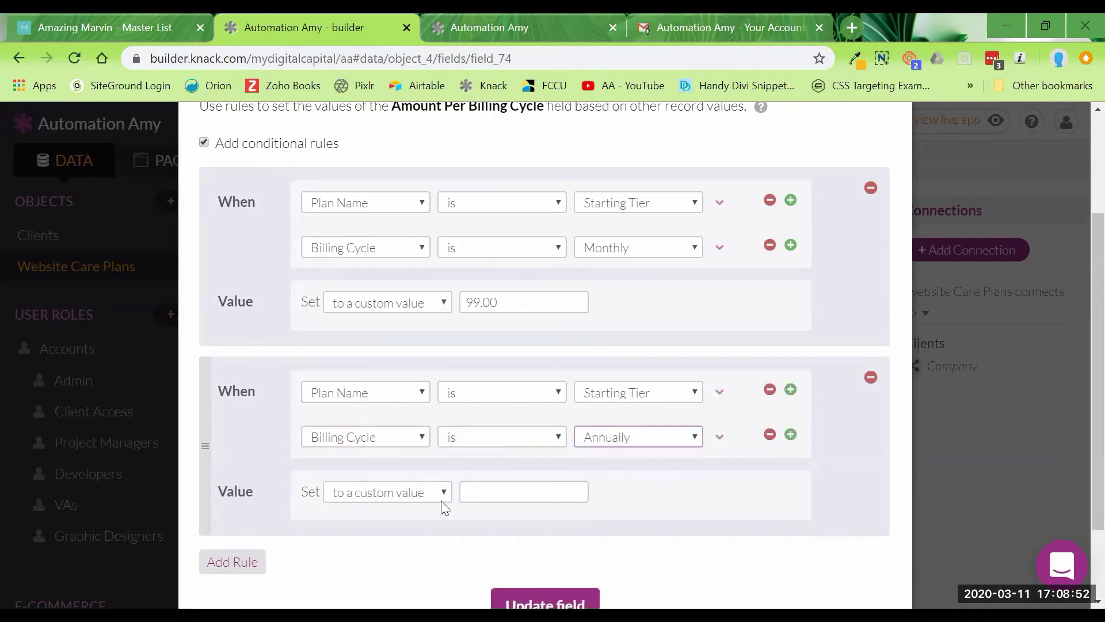
click(517, 491)
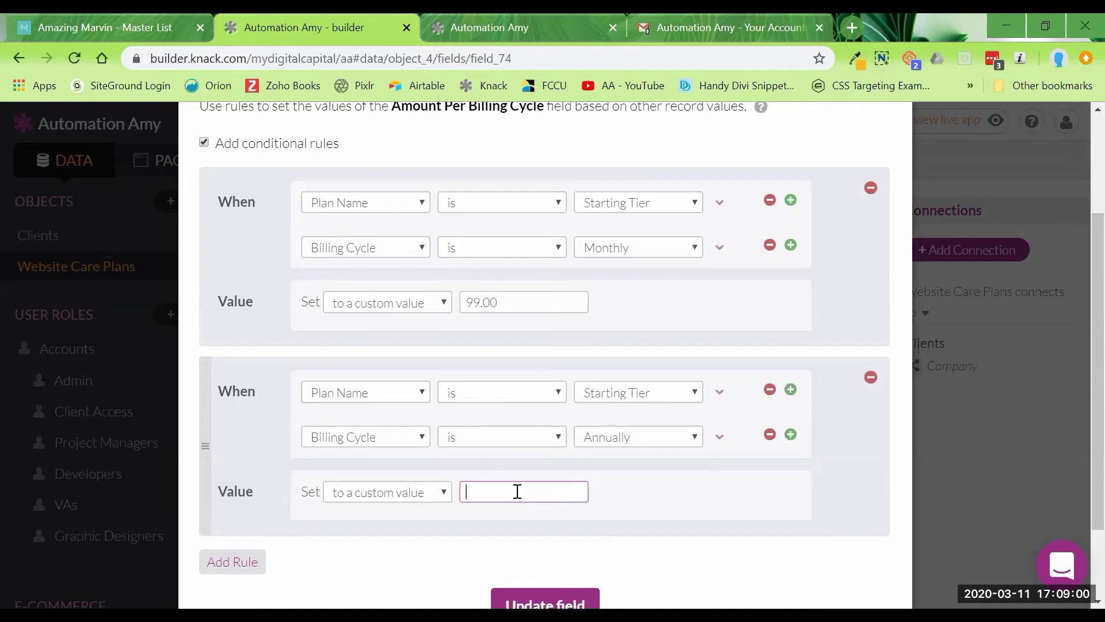
text(1000.00)
click(521, 601)
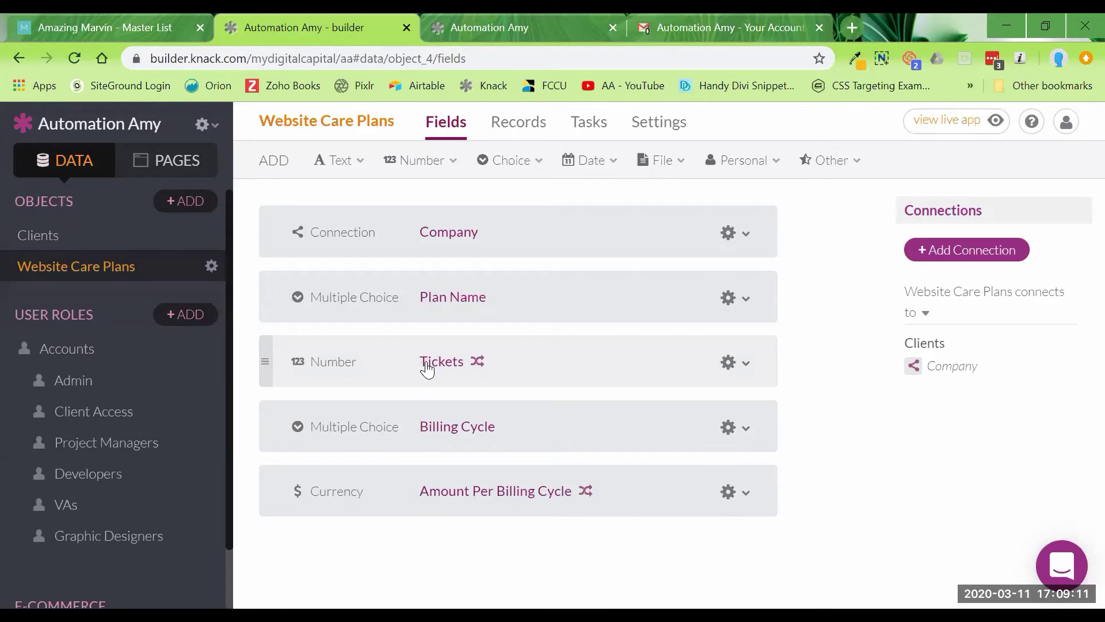
- Switch the builder from Data to the Pages section to show the Dashboard Login page
mouse_move(475, 369)
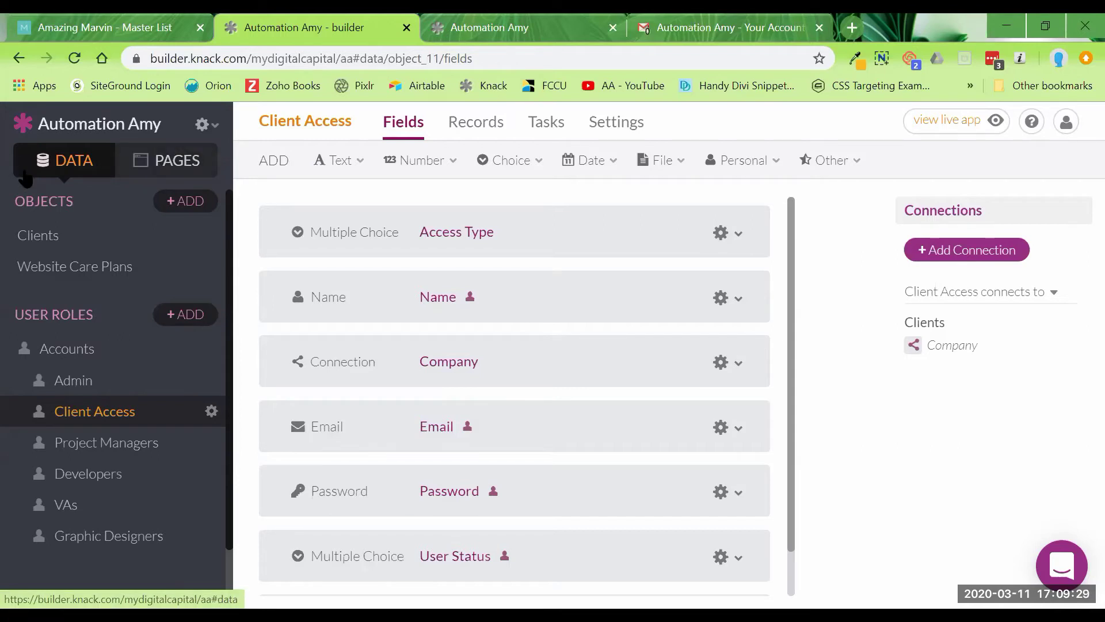
click(167, 167)
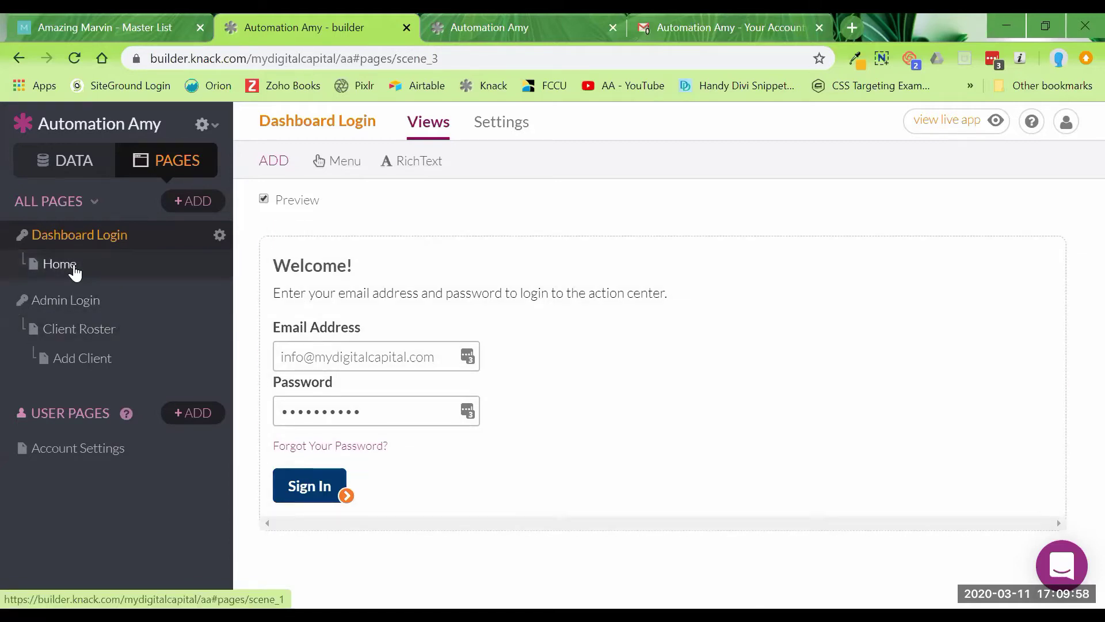
- Look over the Home page under Dashboard Login, then bring up the live app's login page
click(75, 271)
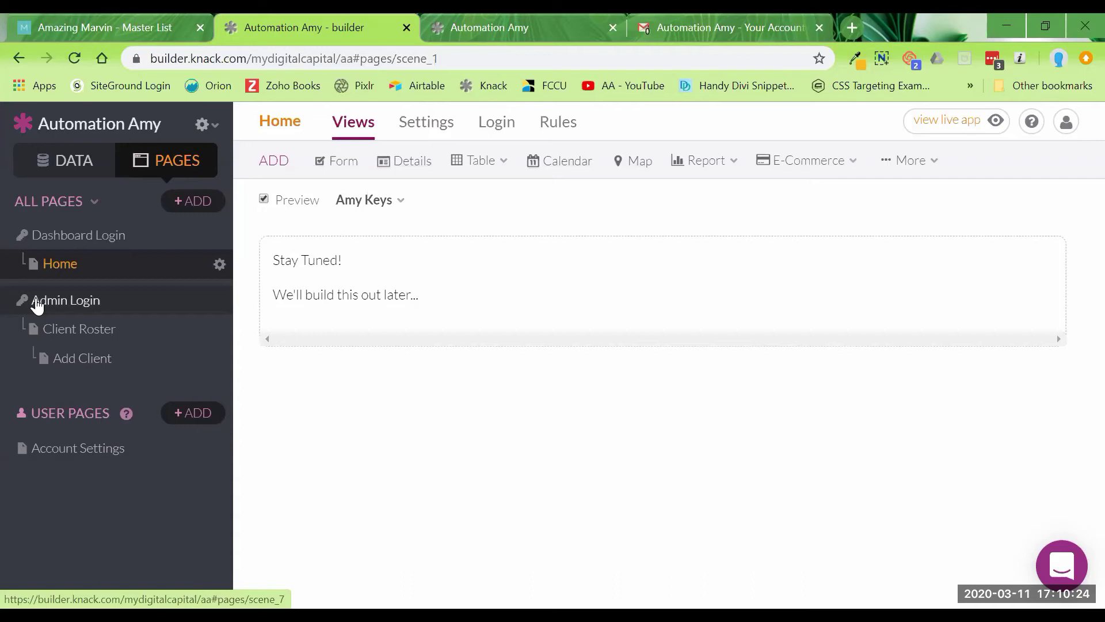
click(549, 20)
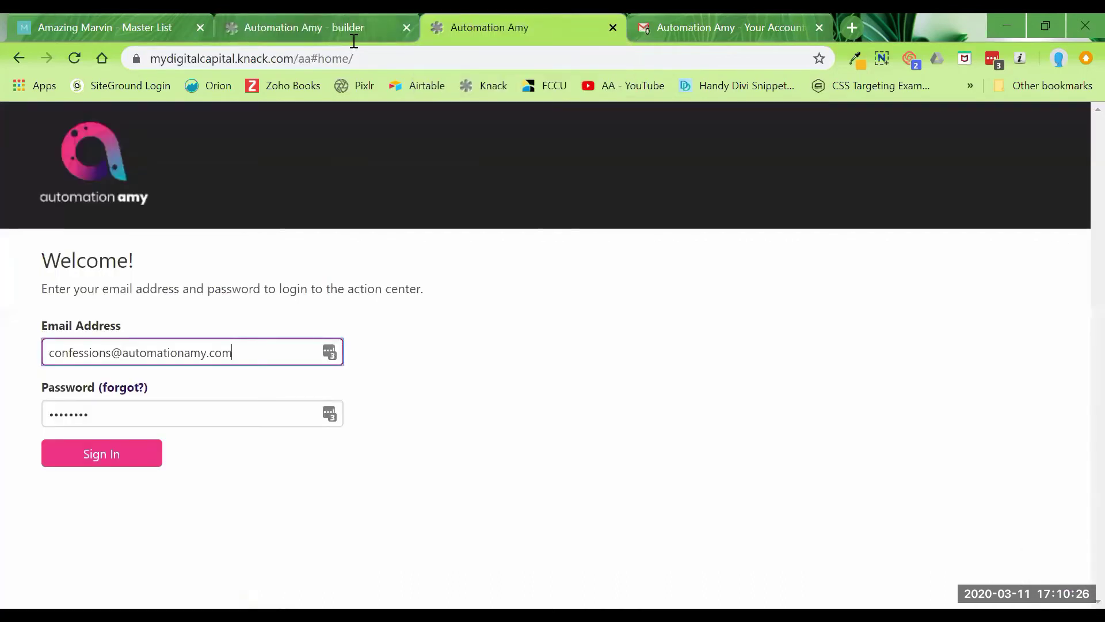
- Sign in to the live app and go to its 'Stay Tuned!' Home page
click(102, 457)
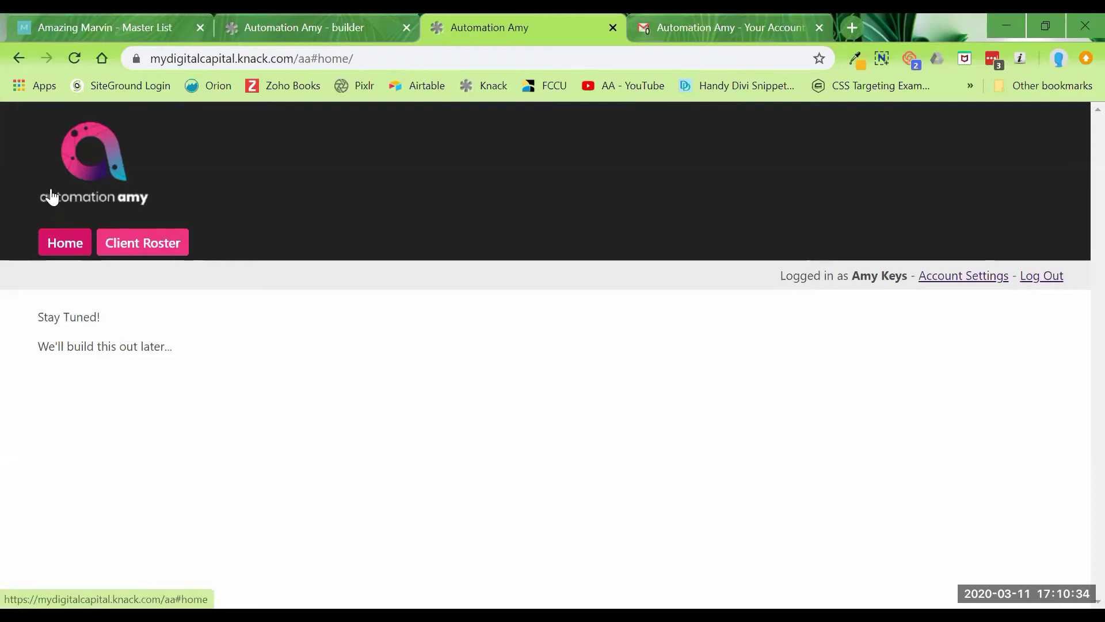
click(55, 246)
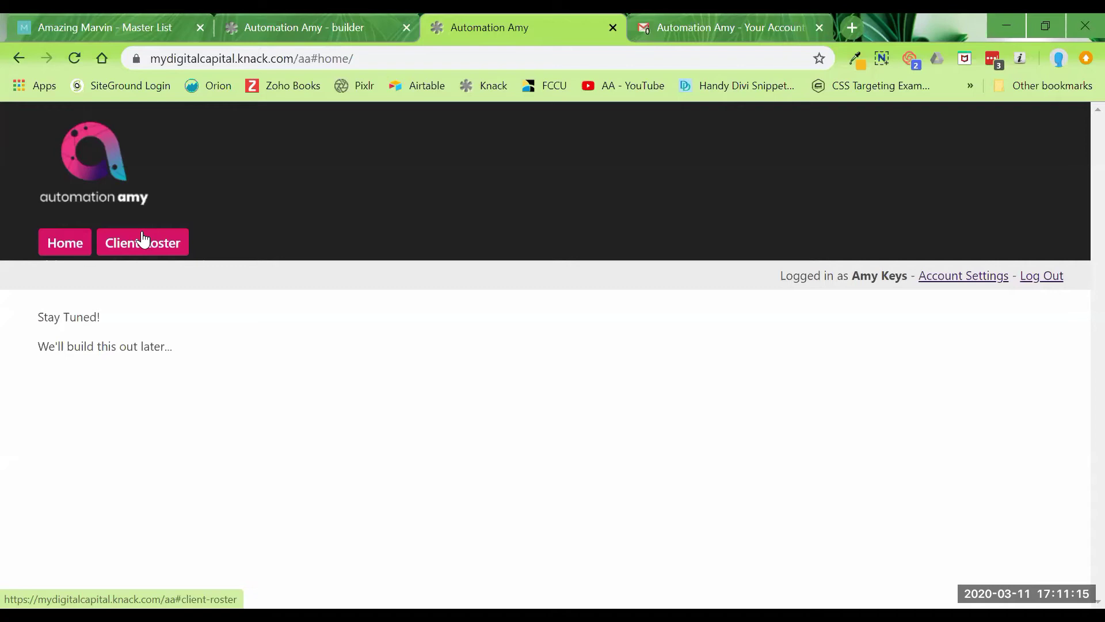
- Search the live Client Roster for 'florida' so only Florida State University is listed
click(144, 238)
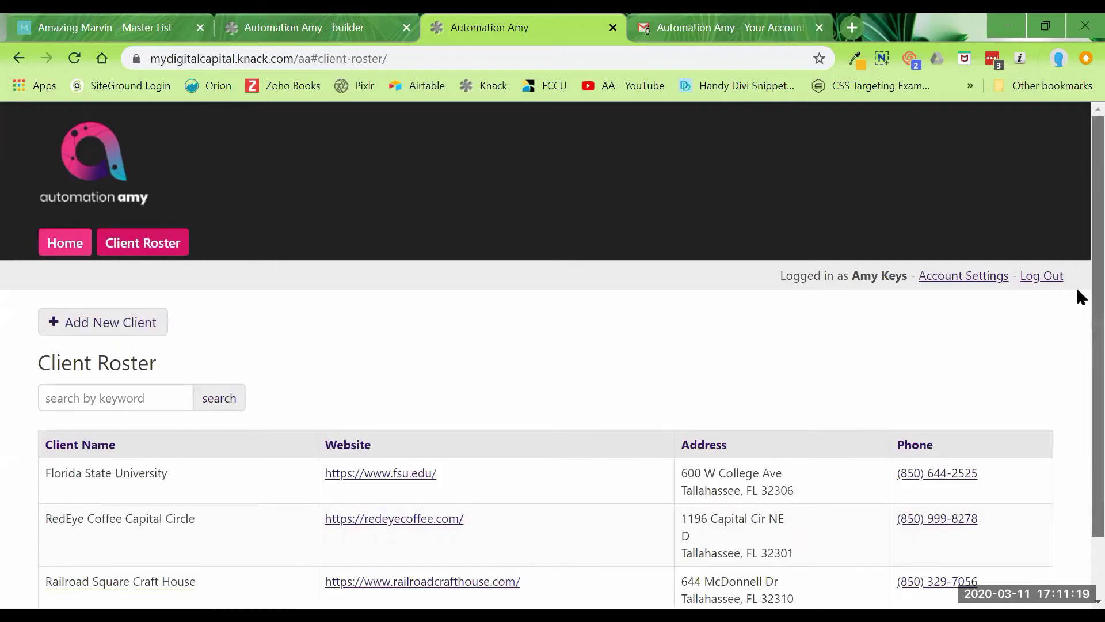
scroll(1078, 295, down, 2)
scroll(1078, 328, up, 1)
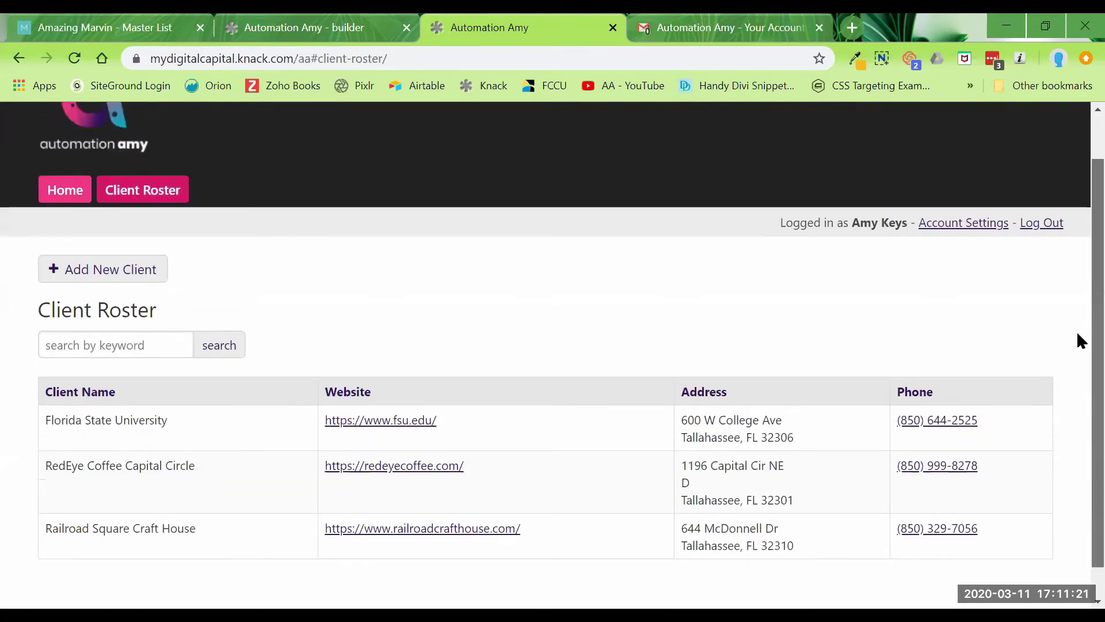
scroll(1076, 330, up, 1)
scroll(1076, 316, down, 1)
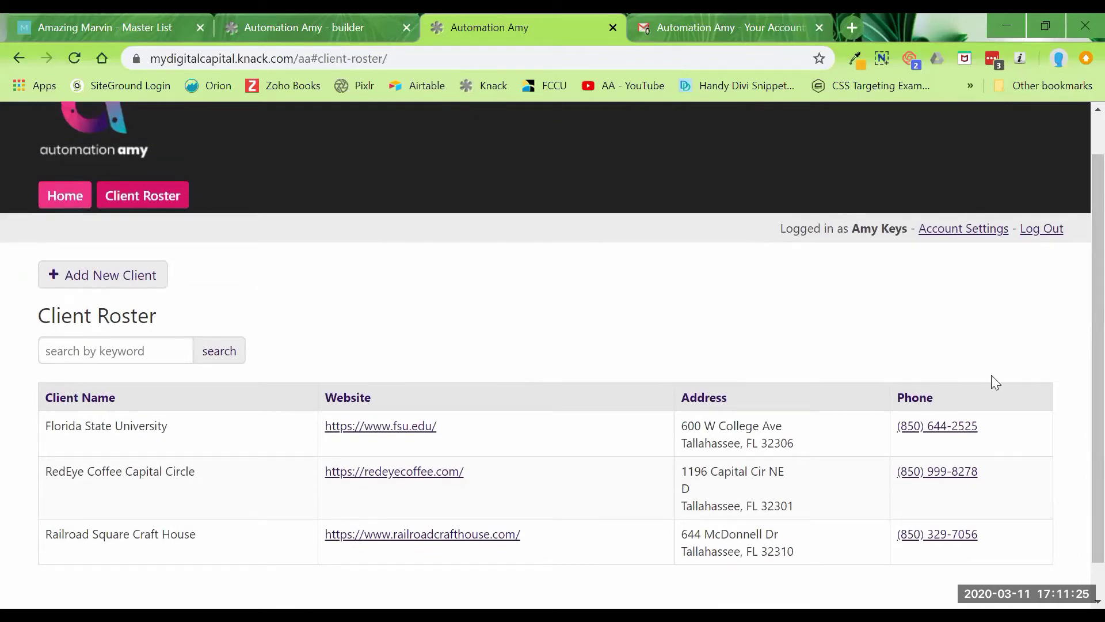
click(84, 353)
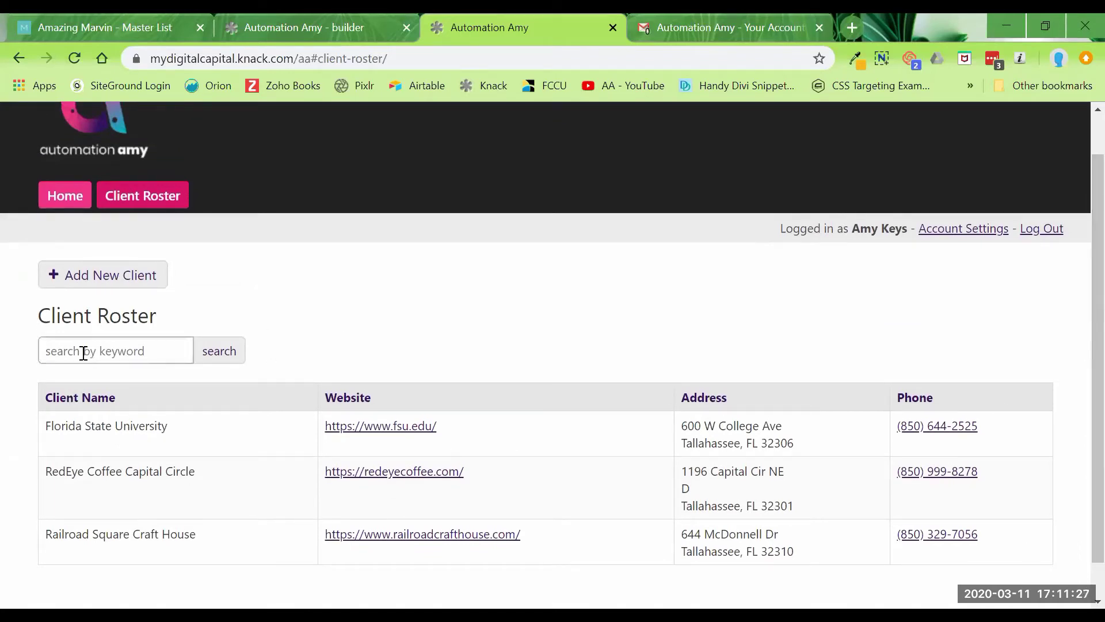
click(84, 353)
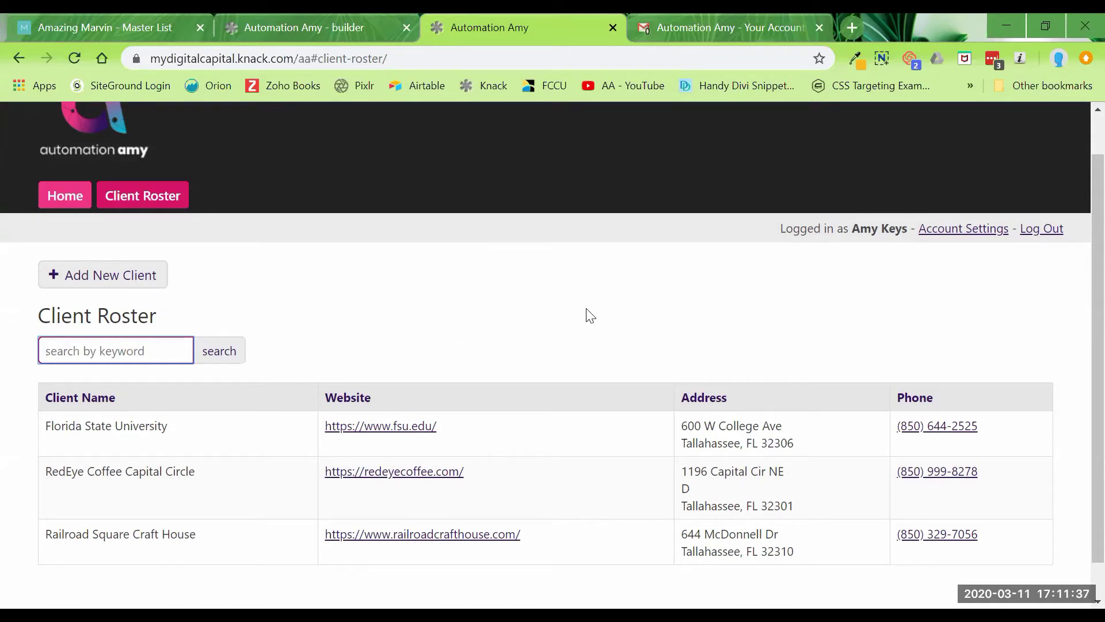
text(florida)
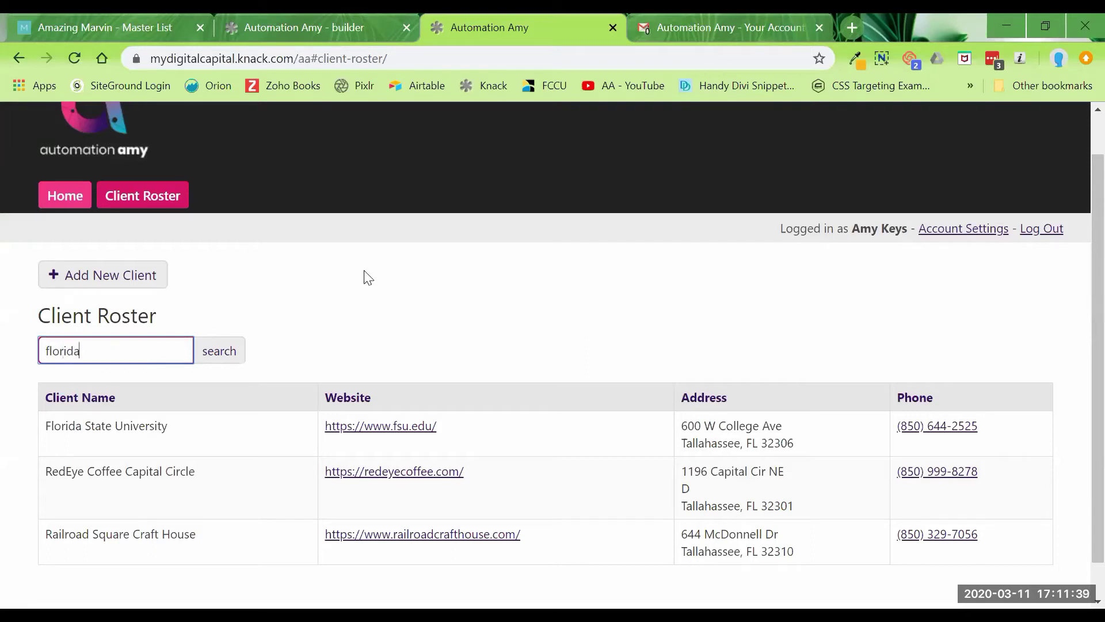
click(220, 360)
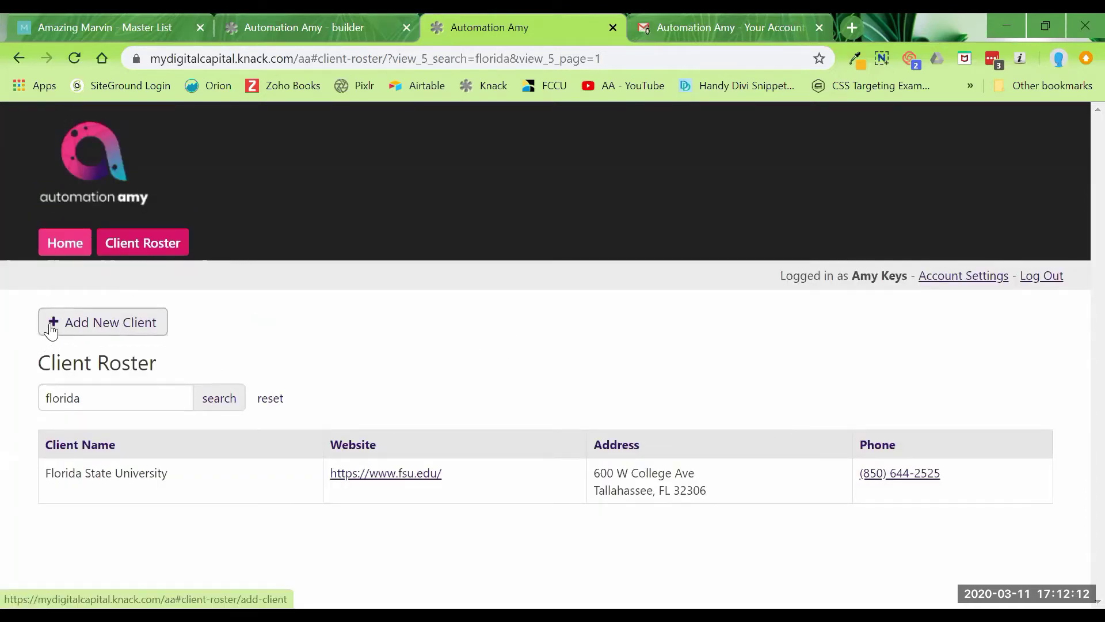
- Fill in and submit the Add New Client form until it shows 'New client successfully added.'
click(53, 320)
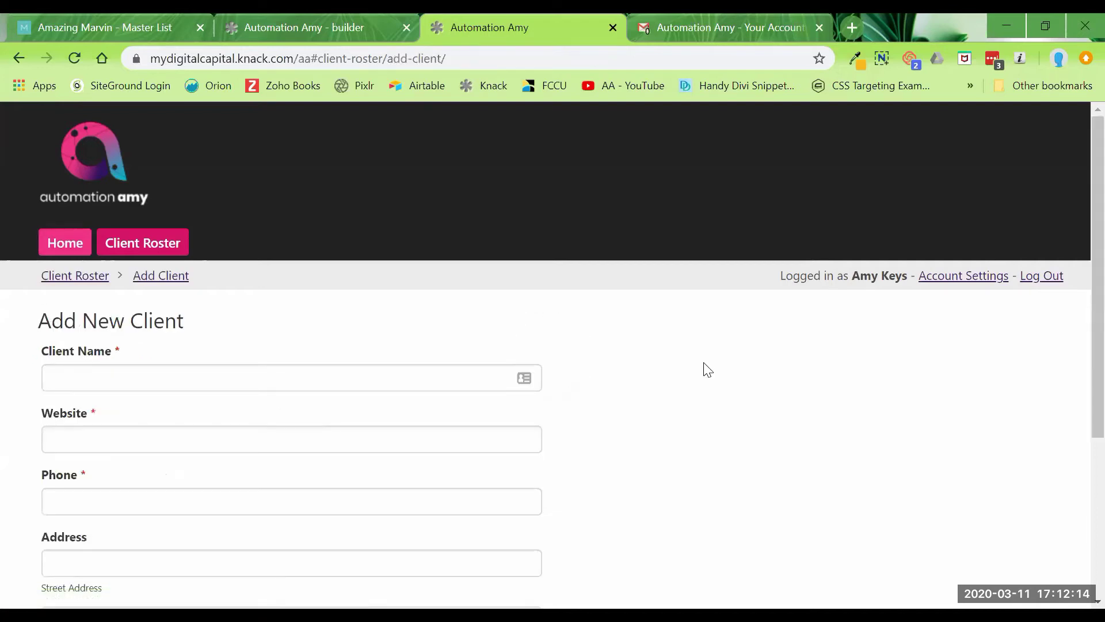
scroll(1078, 311, down, 5)
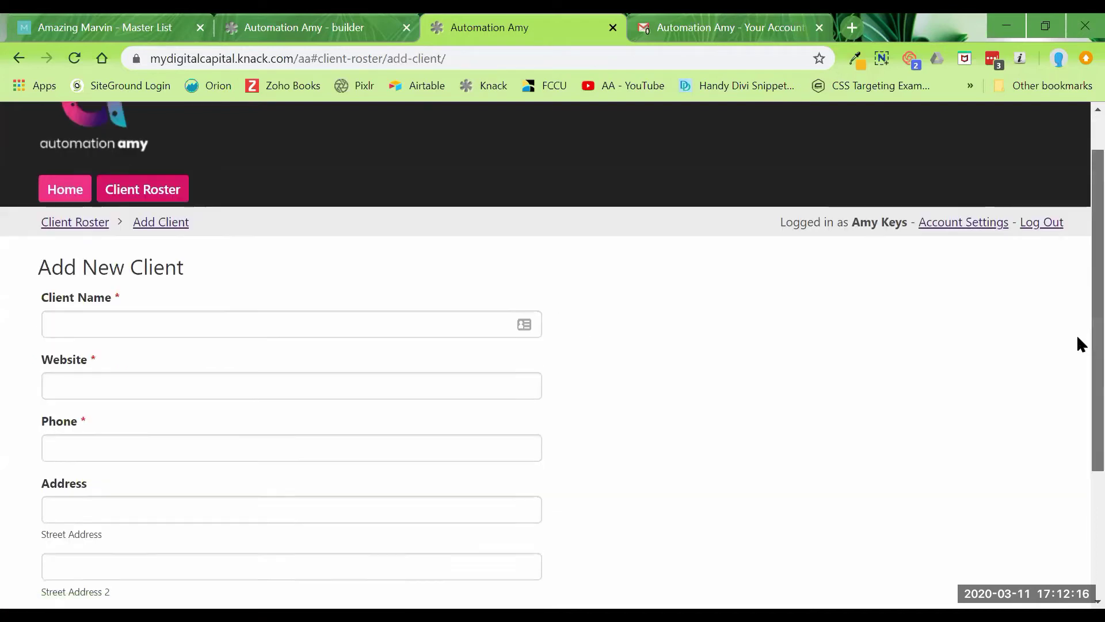
scroll(1076, 437, up, 3)
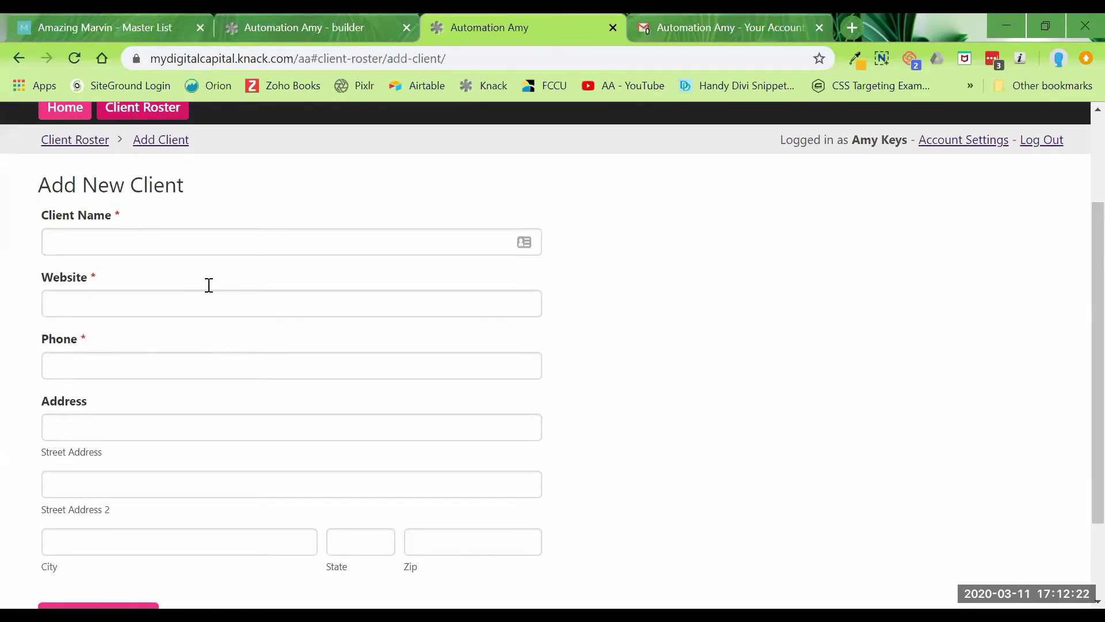
click(208, 253)
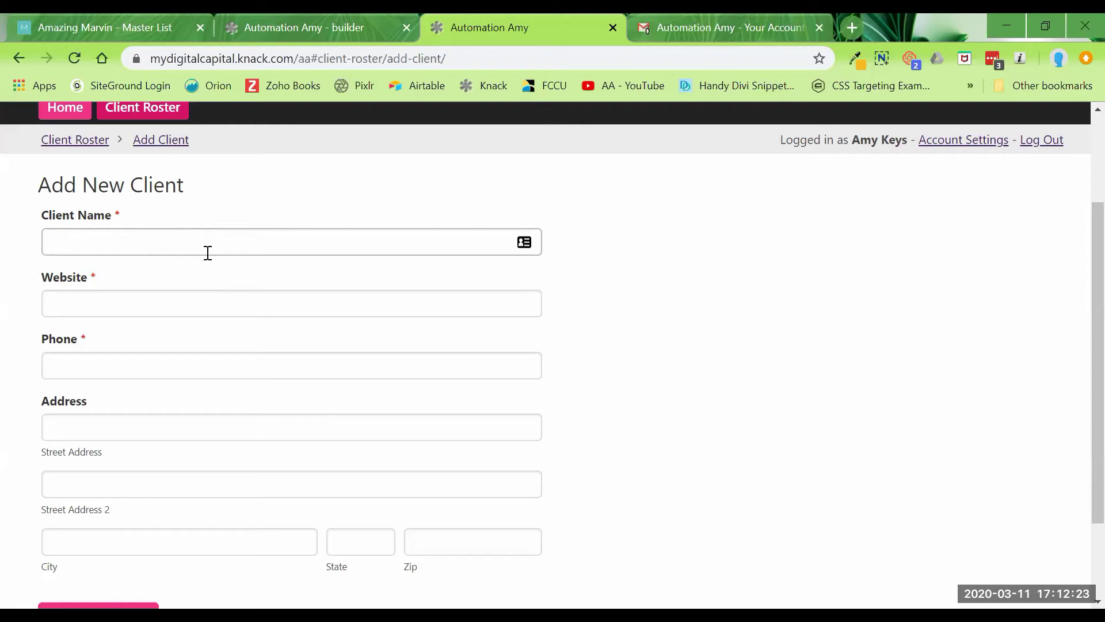
click(68, 249)
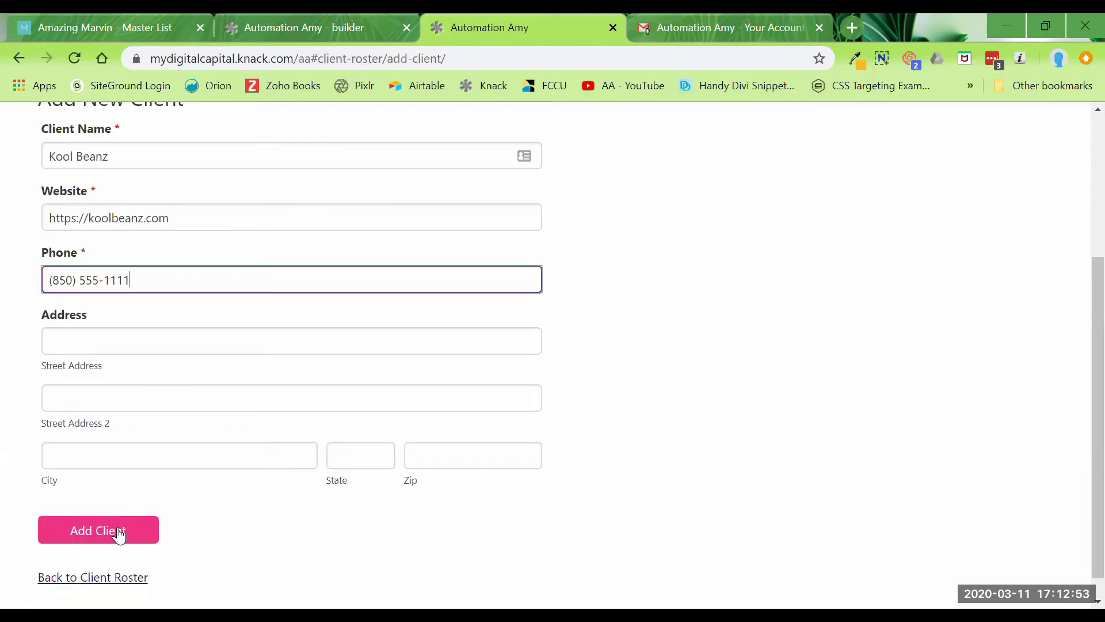
click(117, 527)
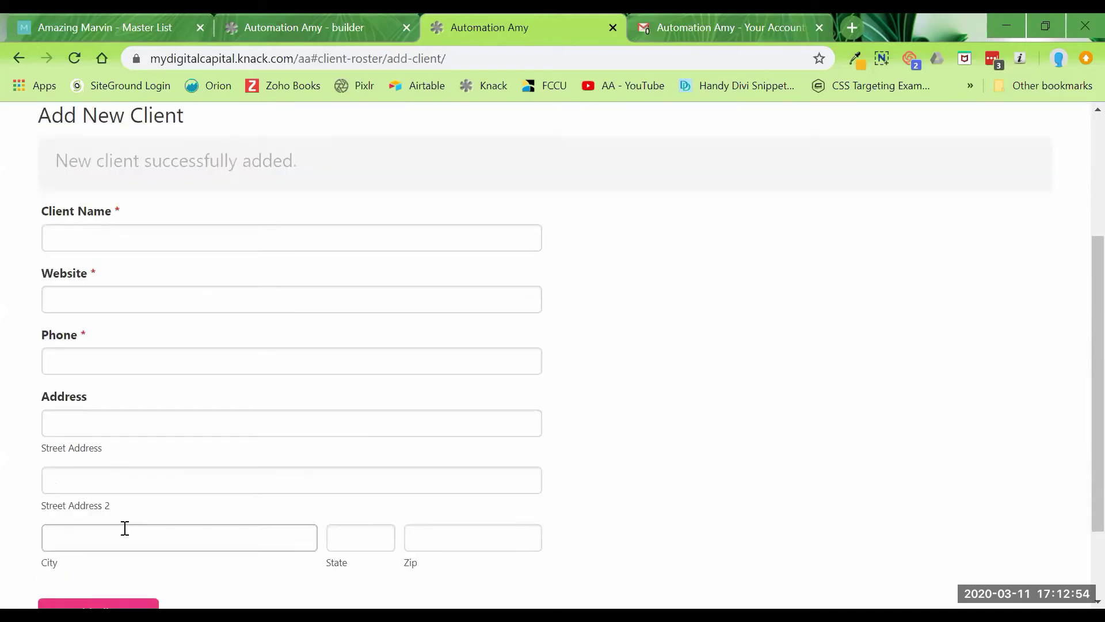
scroll(694, 403, up, 2)
scroll(695, 405, down, 3)
scroll(695, 405, up, 5)
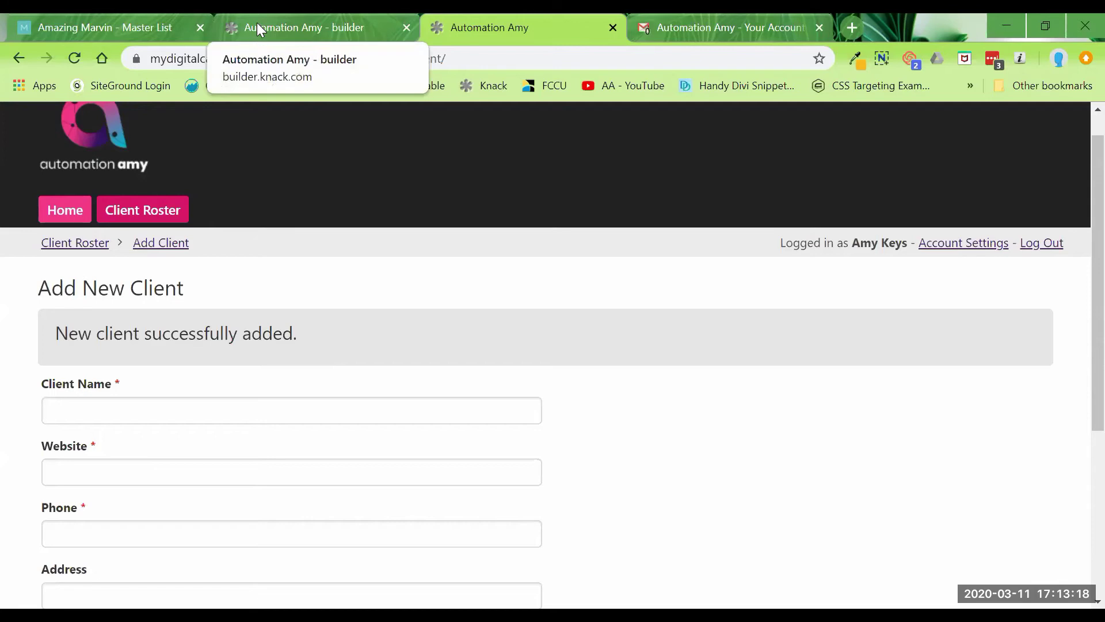
- In the builder, open the Add Client page's form settings and its submit rules
click(311, 19)
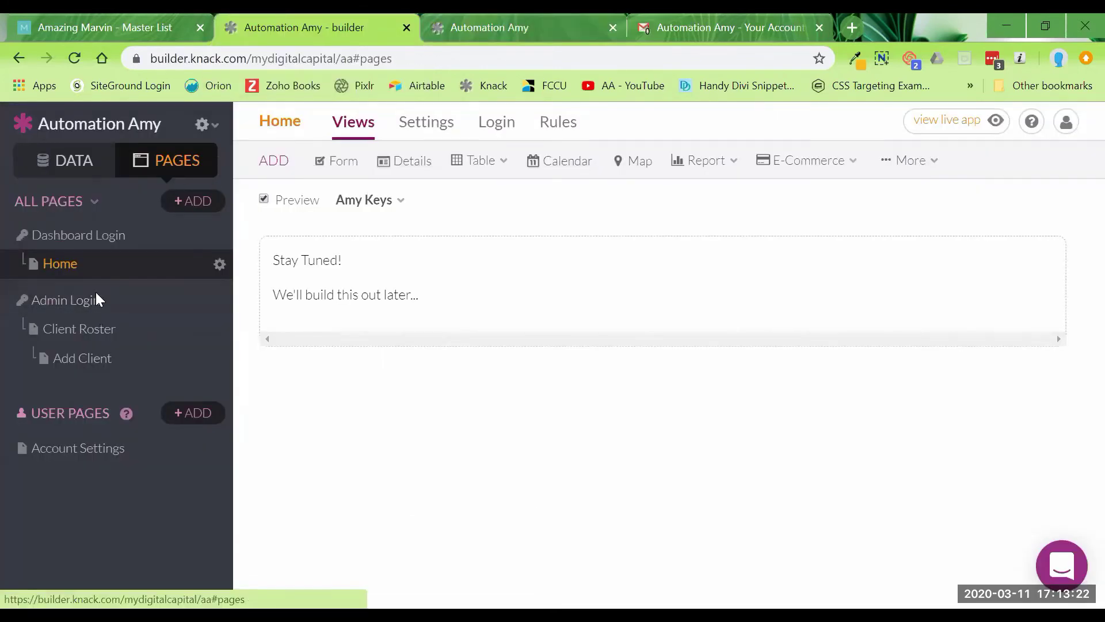
click(93, 329)
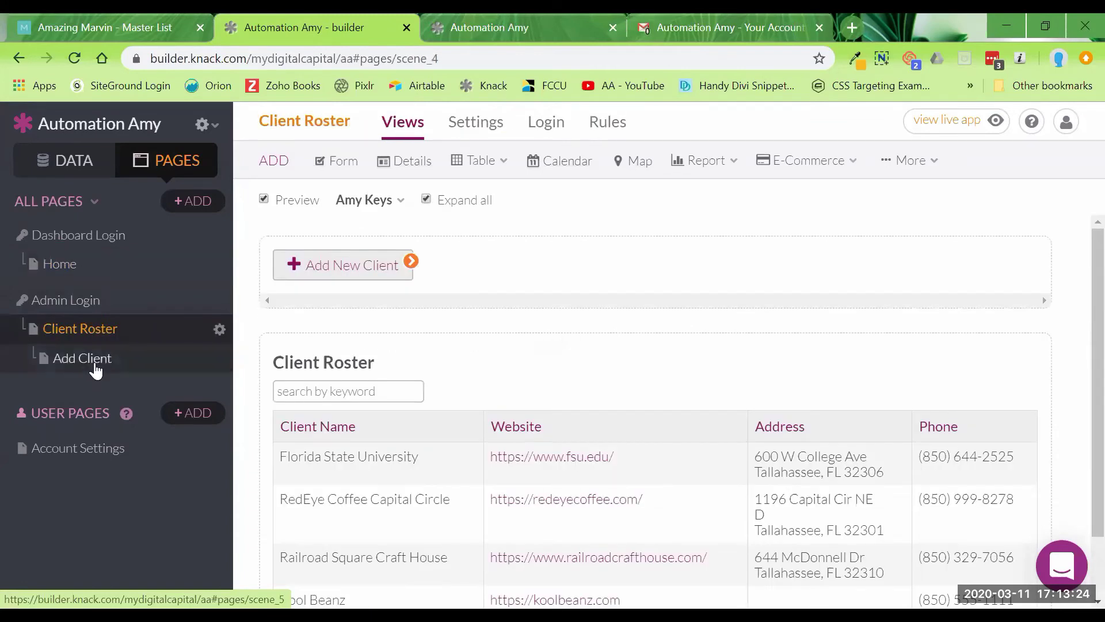
click(95, 360)
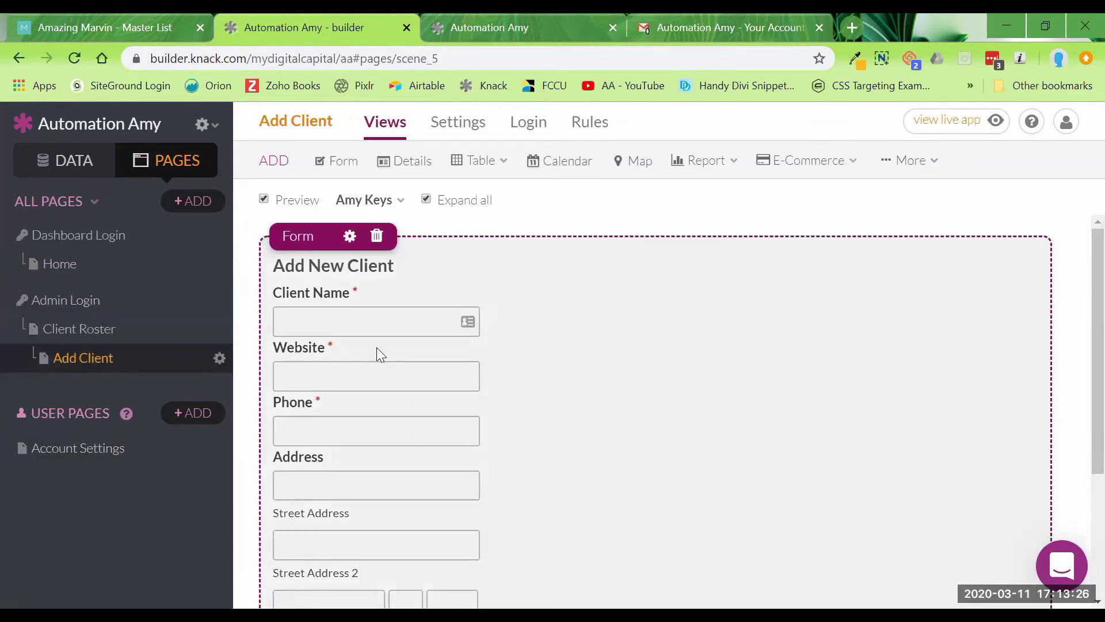
scroll(749, 443, down, 3)
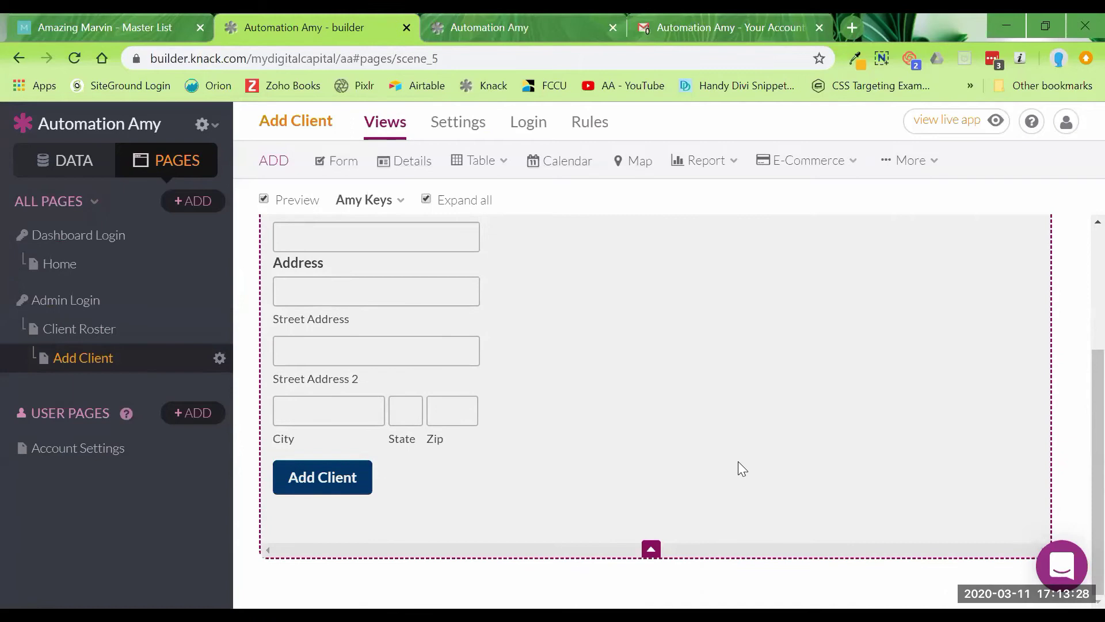
scroll(737, 461, up, 4)
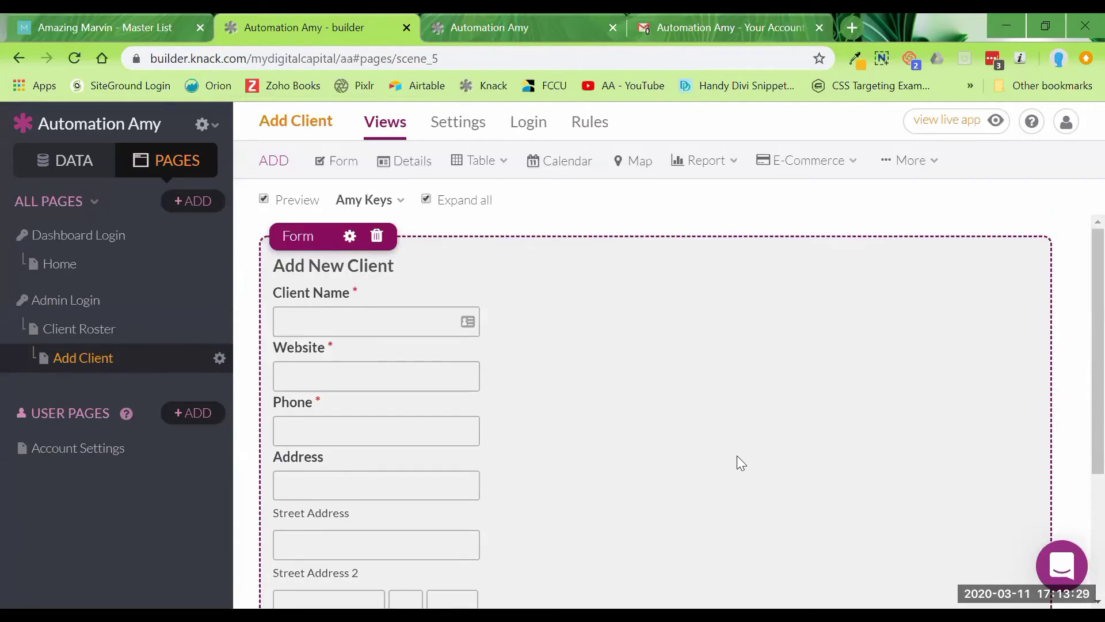
click(350, 237)
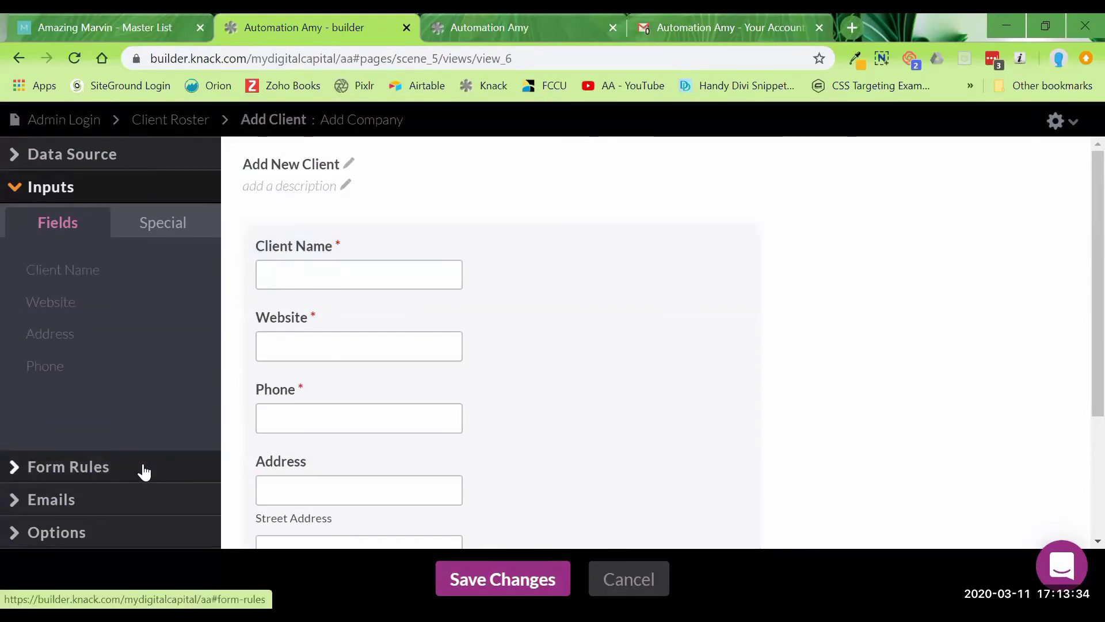
click(144, 470)
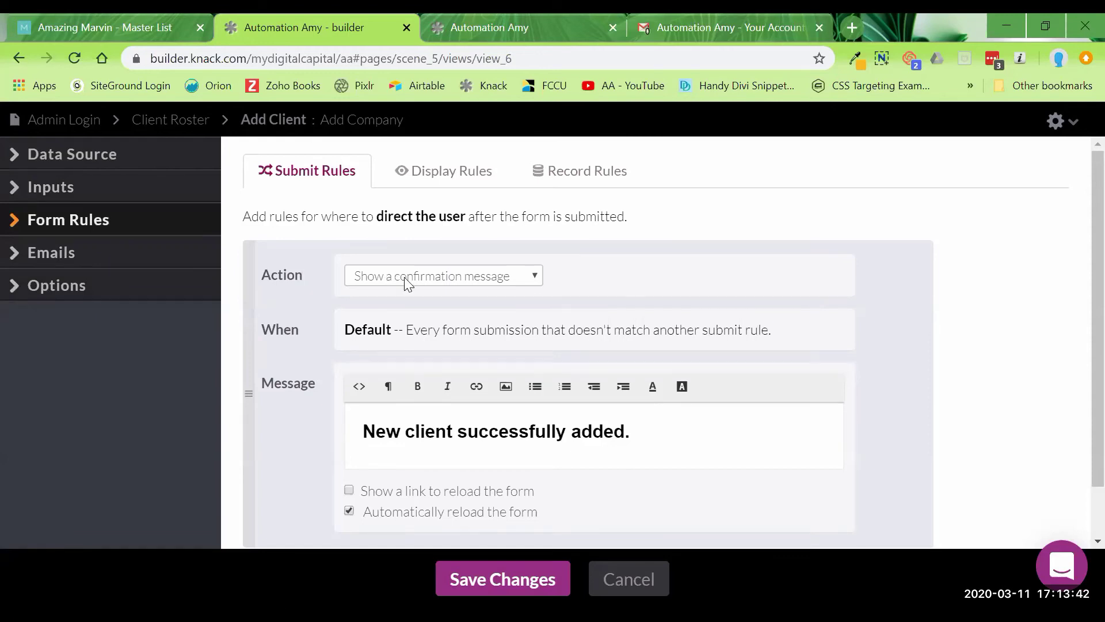
- Set the submit rule action to 'Redirect to the parent page' and save the changes
scroll(535, 391, down, 1)
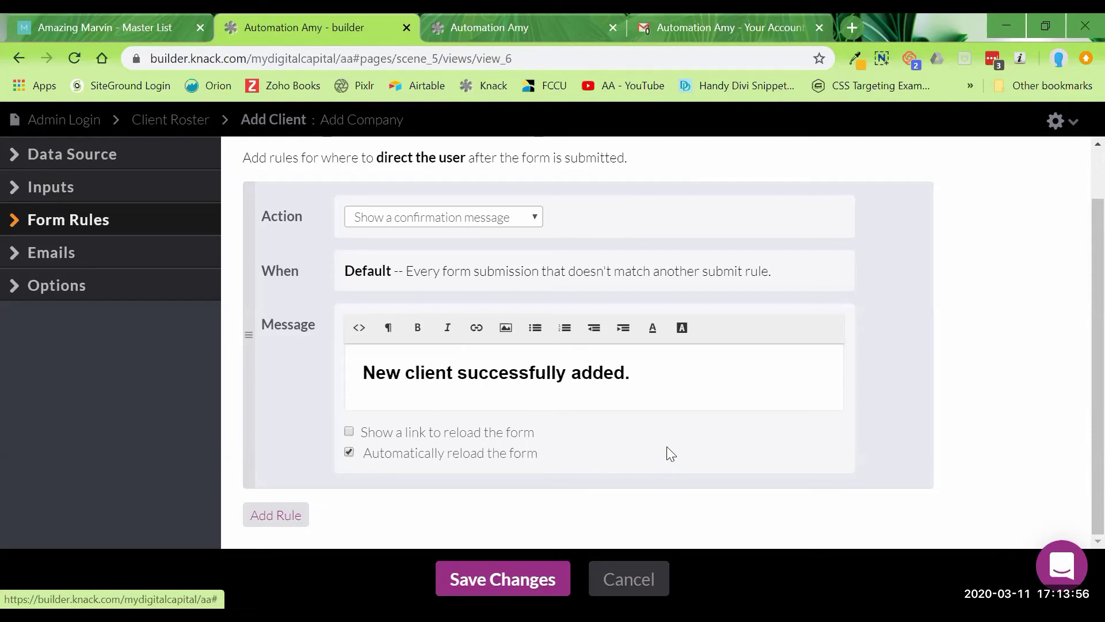
scroll(667, 452, up, 1)
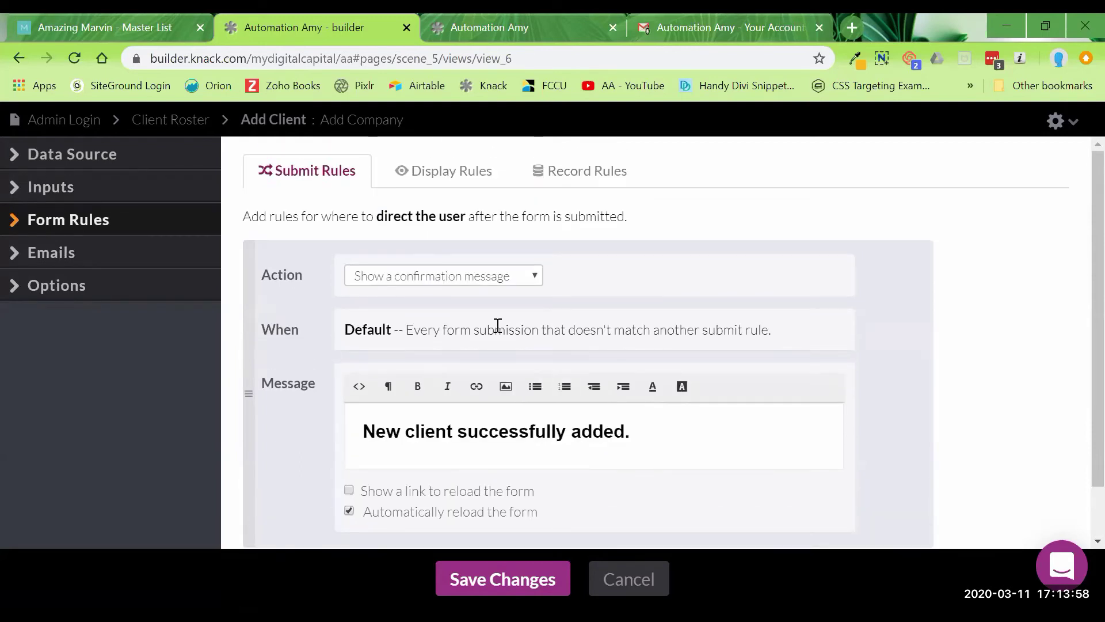
click(509, 281)
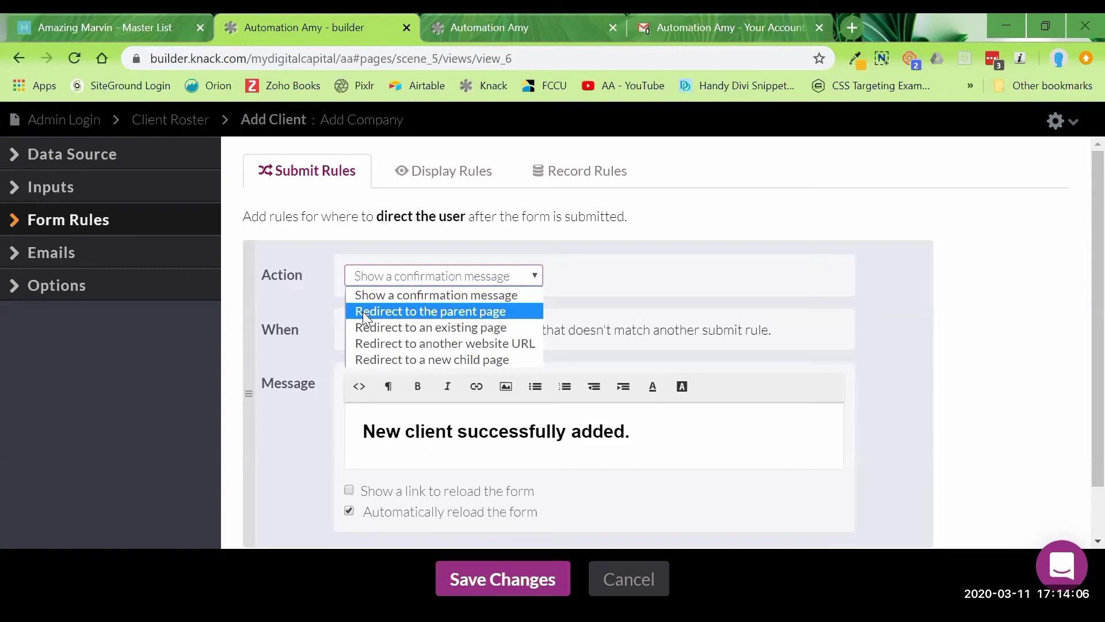
click(364, 314)
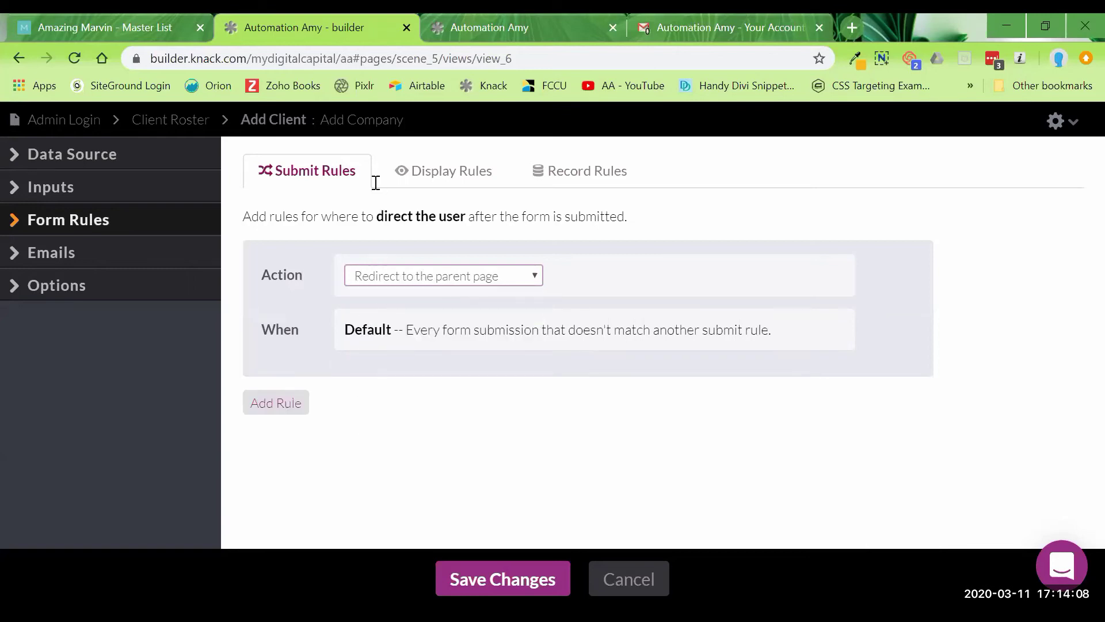
click(459, 580)
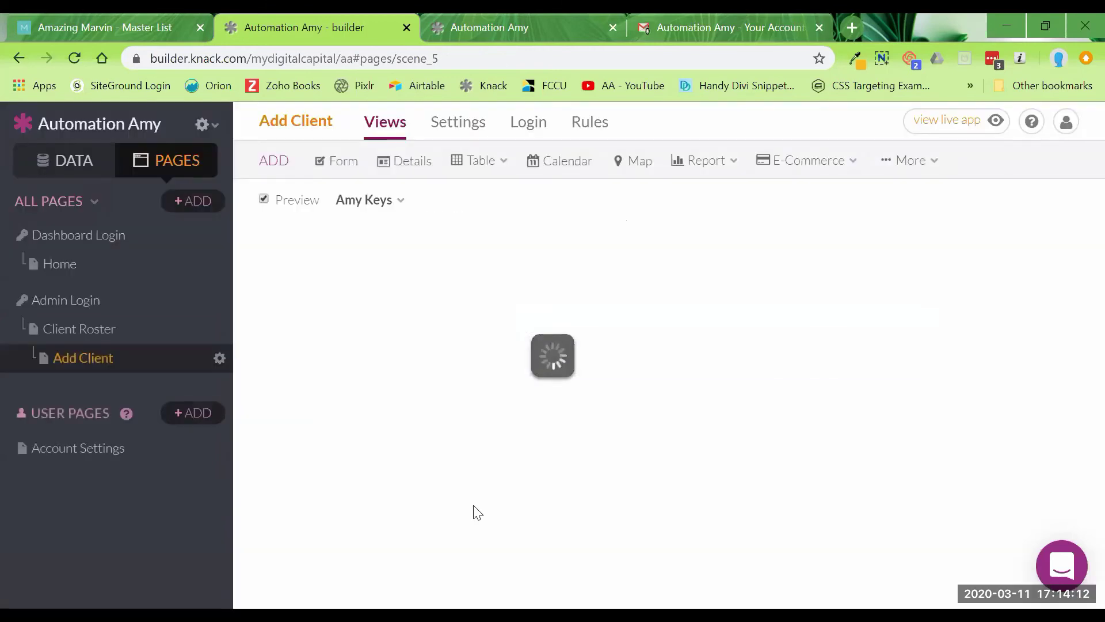
click(504, 23)
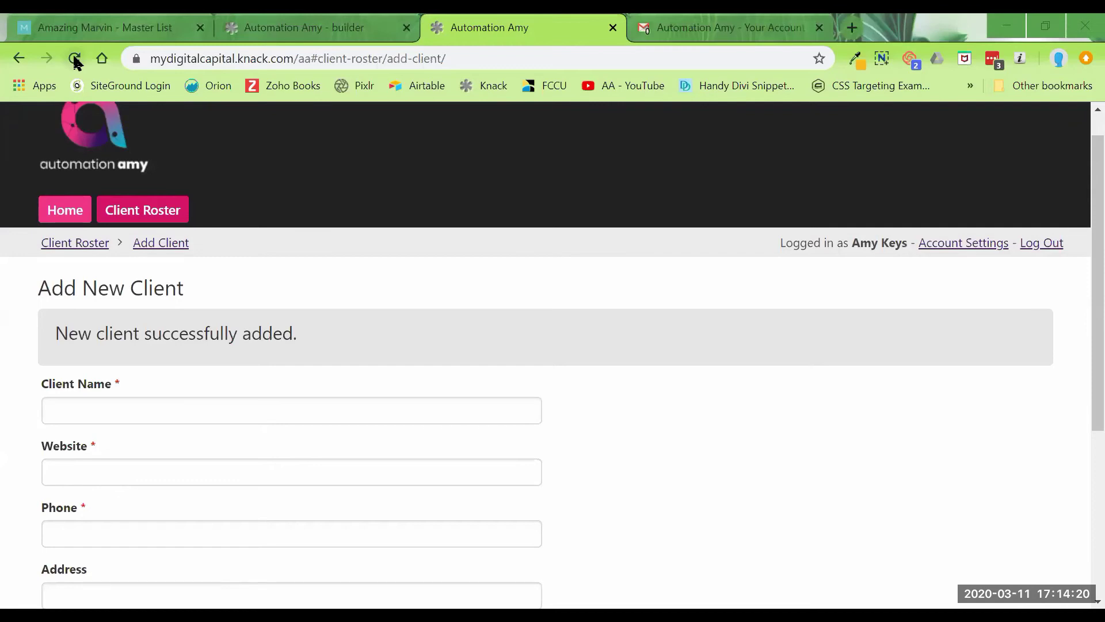
- Reload the live Add Client form and submit a new client named 'College Town'
click(75, 58)
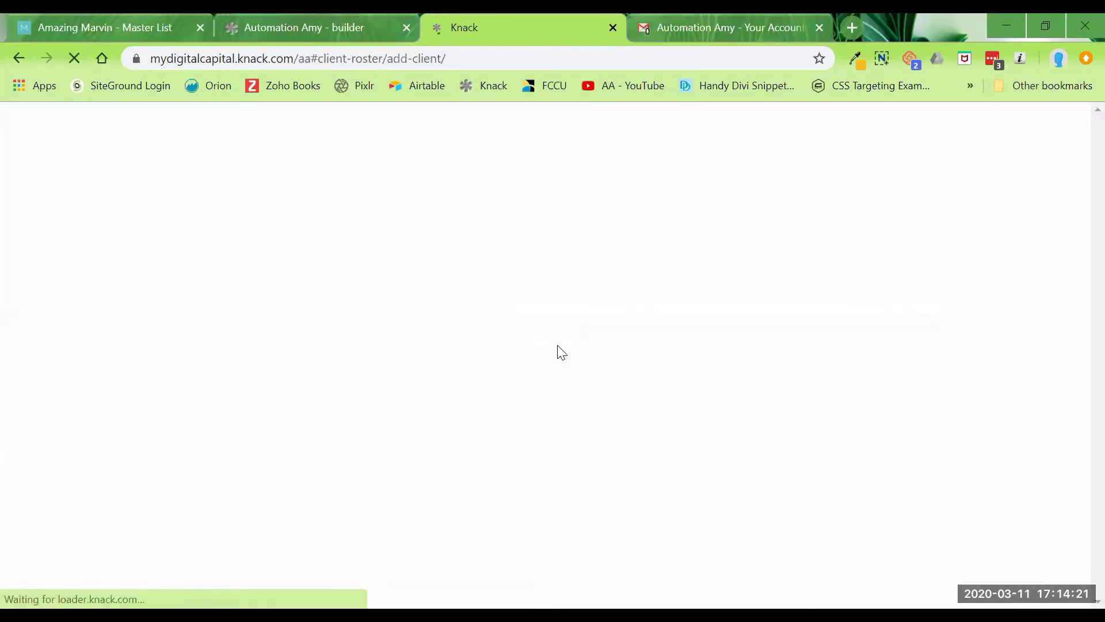
click(347, 329)
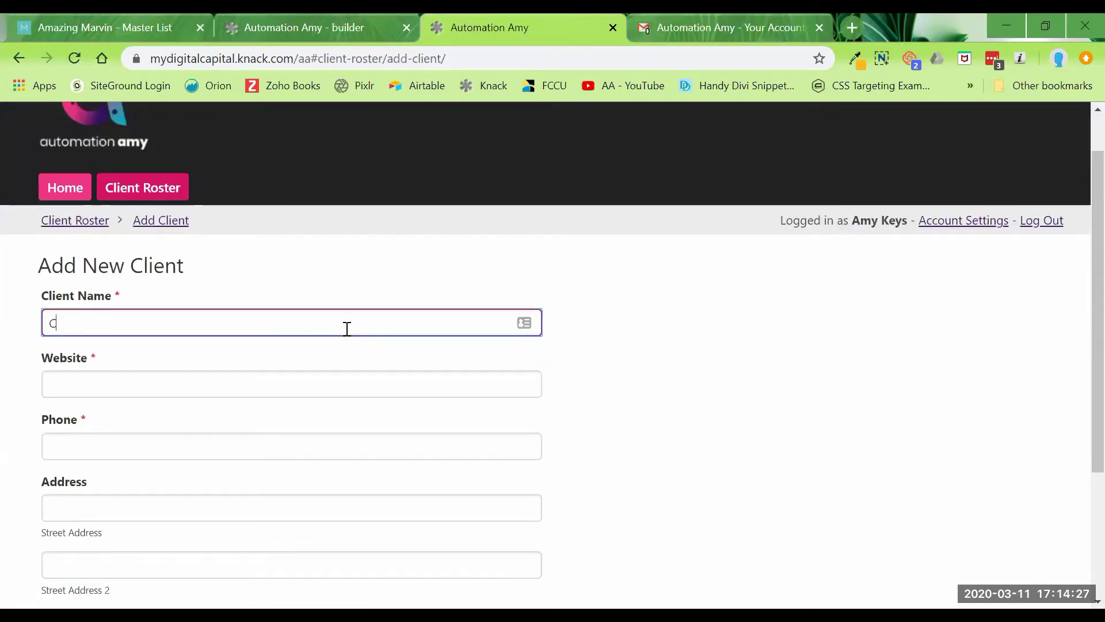
text(College Town)
key(Tab)
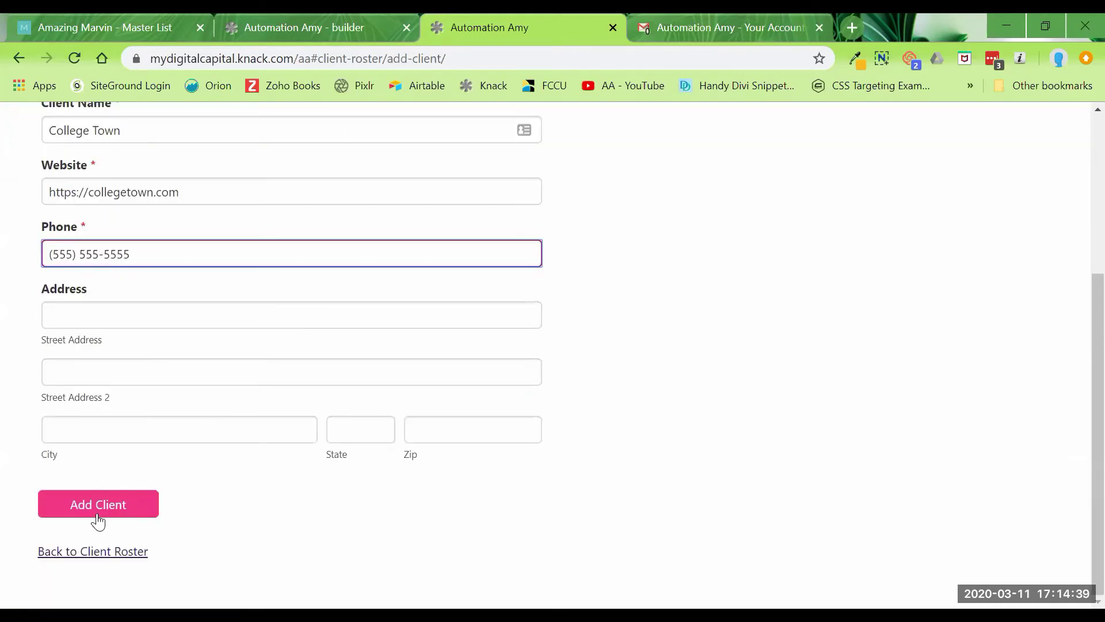
click(101, 504)
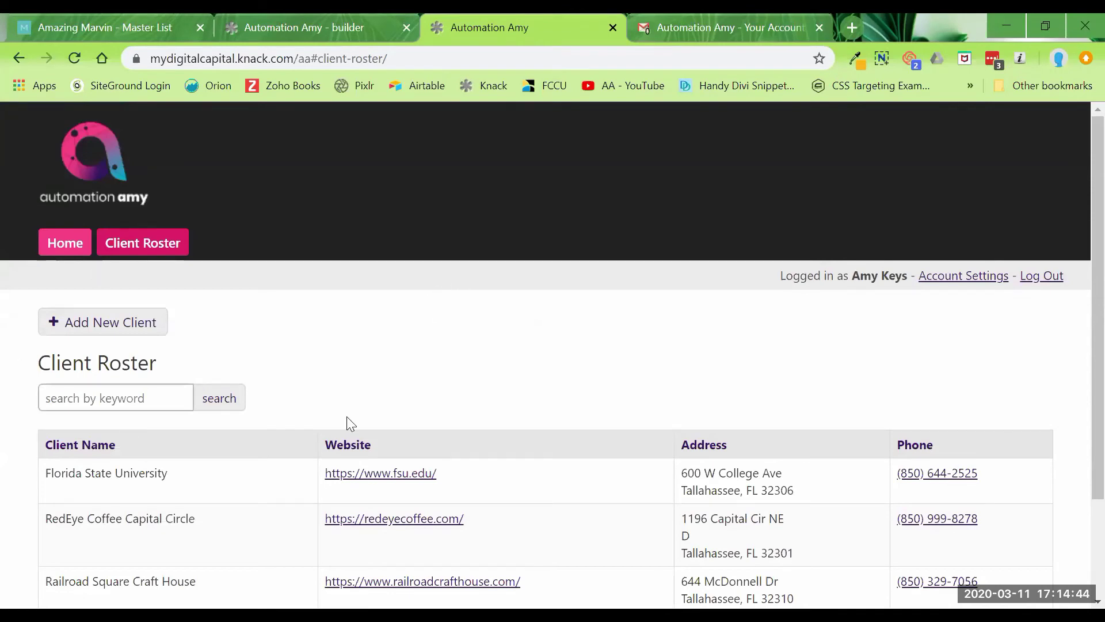
- Scroll the live Client Roster to confirm College Town now appears among five clients
scroll(633, 366, down, 1)
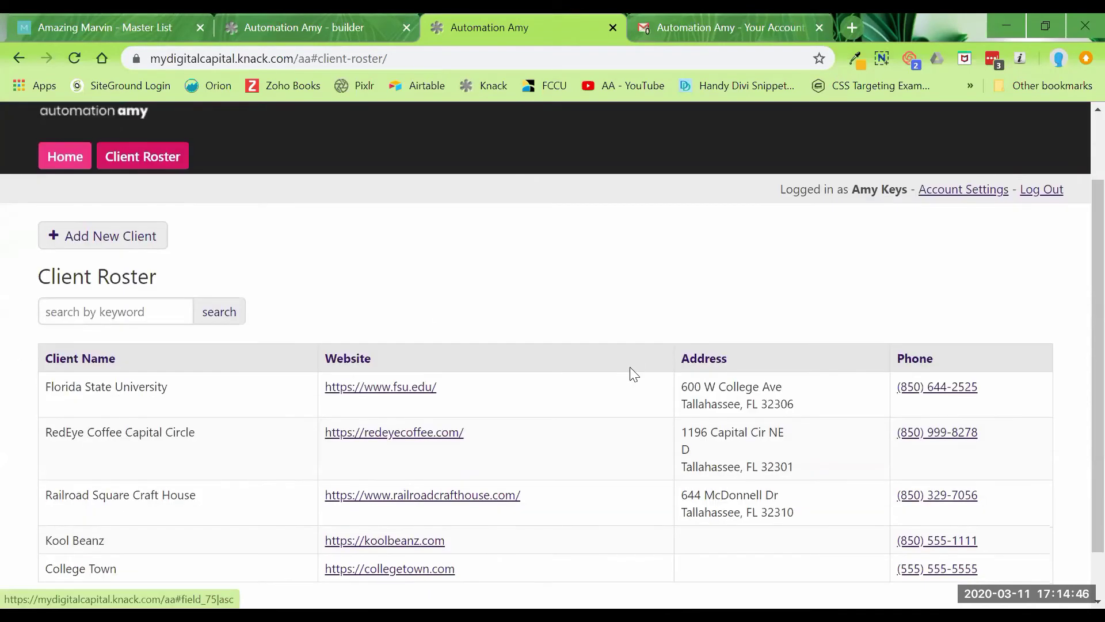
scroll(633, 368, down, 1)
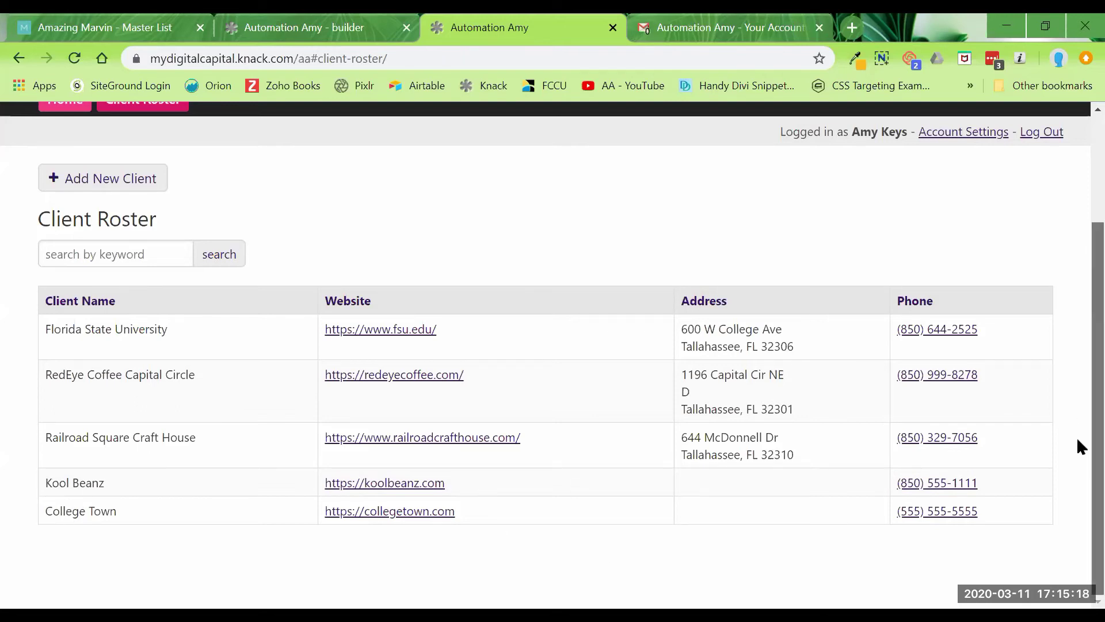
scroll(1077, 437, up, 2)
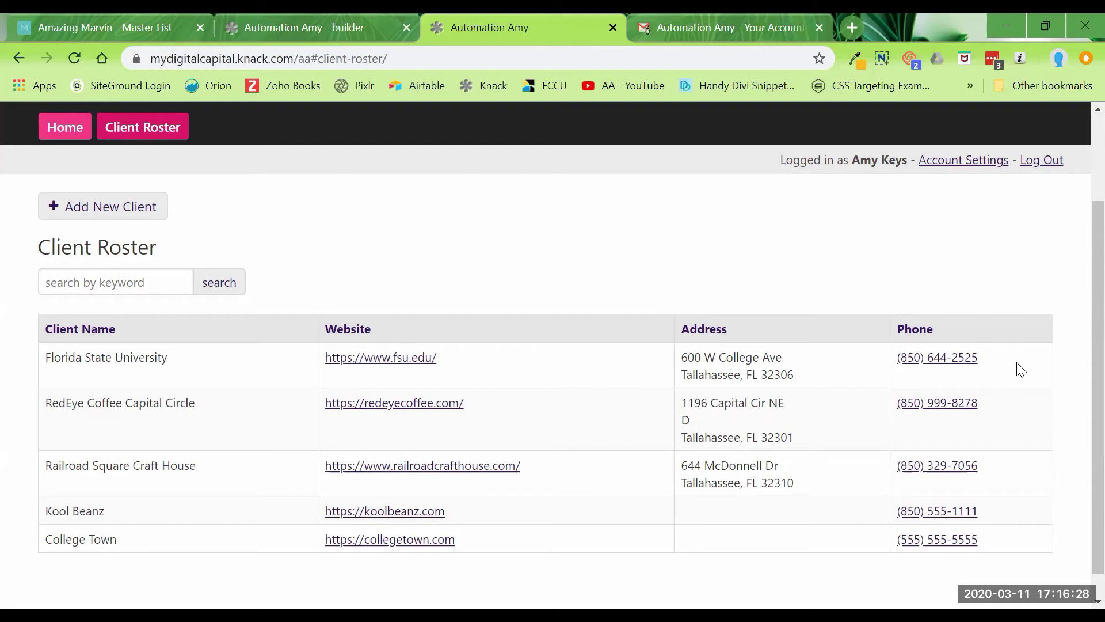
- Delete the Address column from the Client Roster table, save, and reload the live roster
click(357, 27)
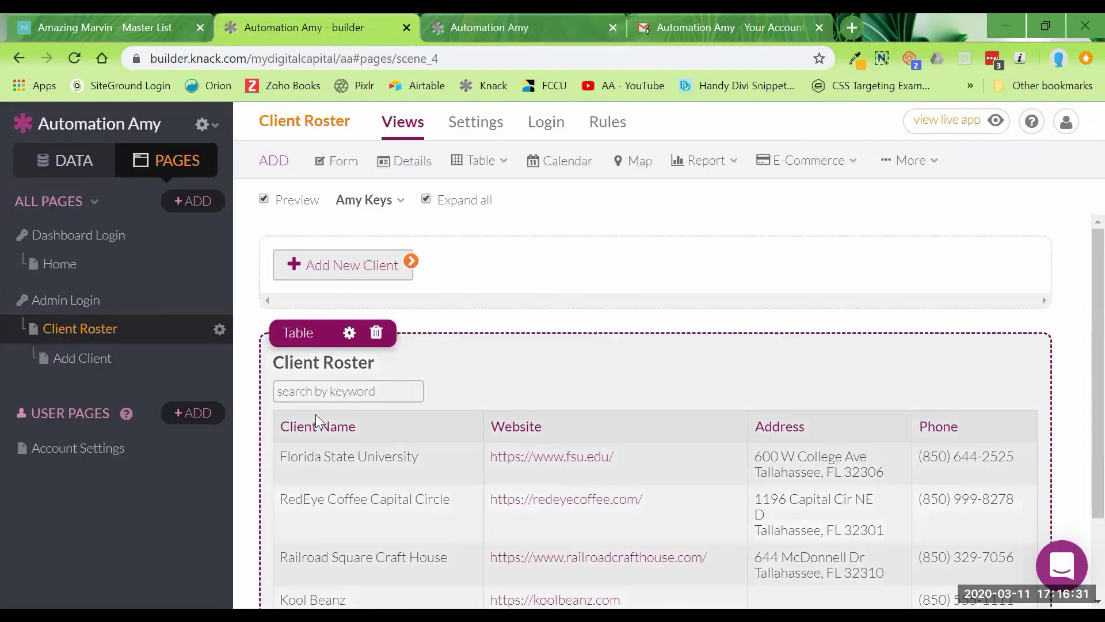
mouse_move(294, 333)
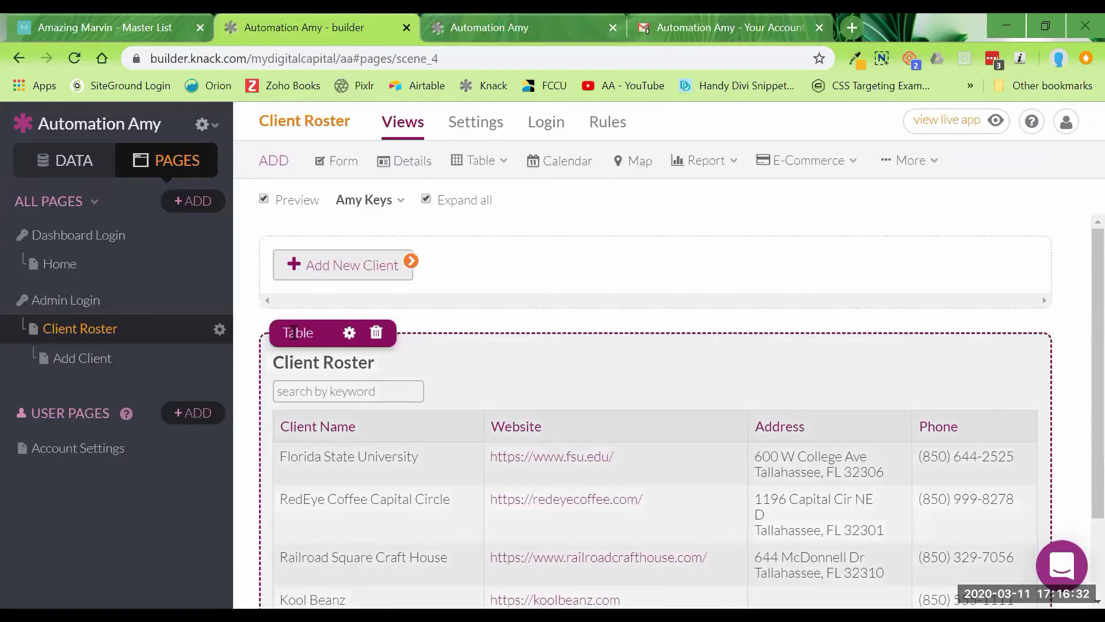
click(350, 333)
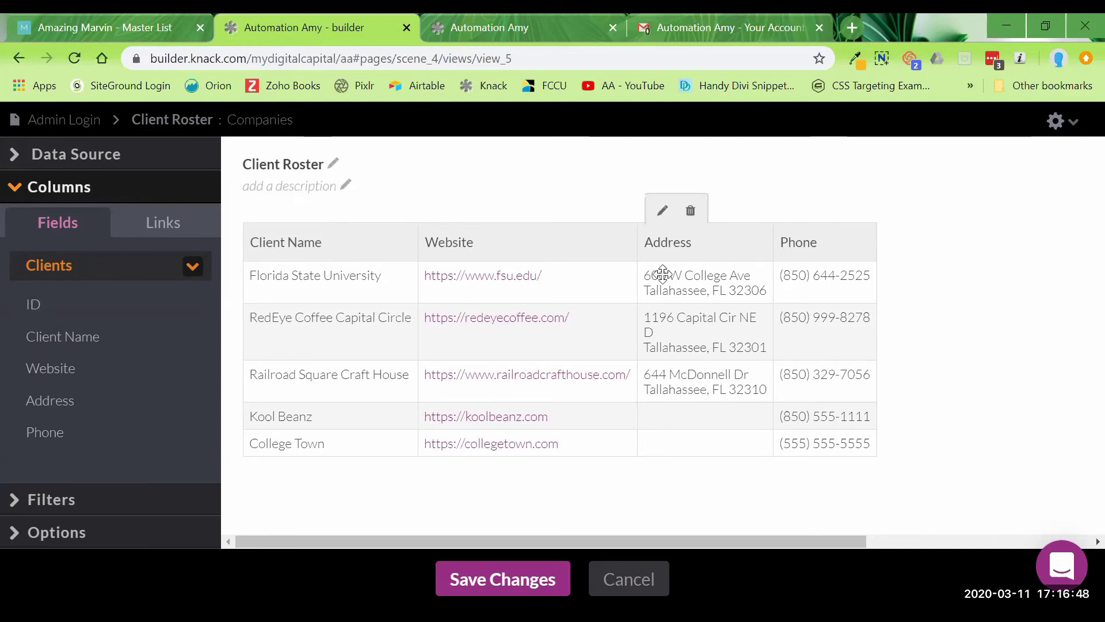
click(690, 223)
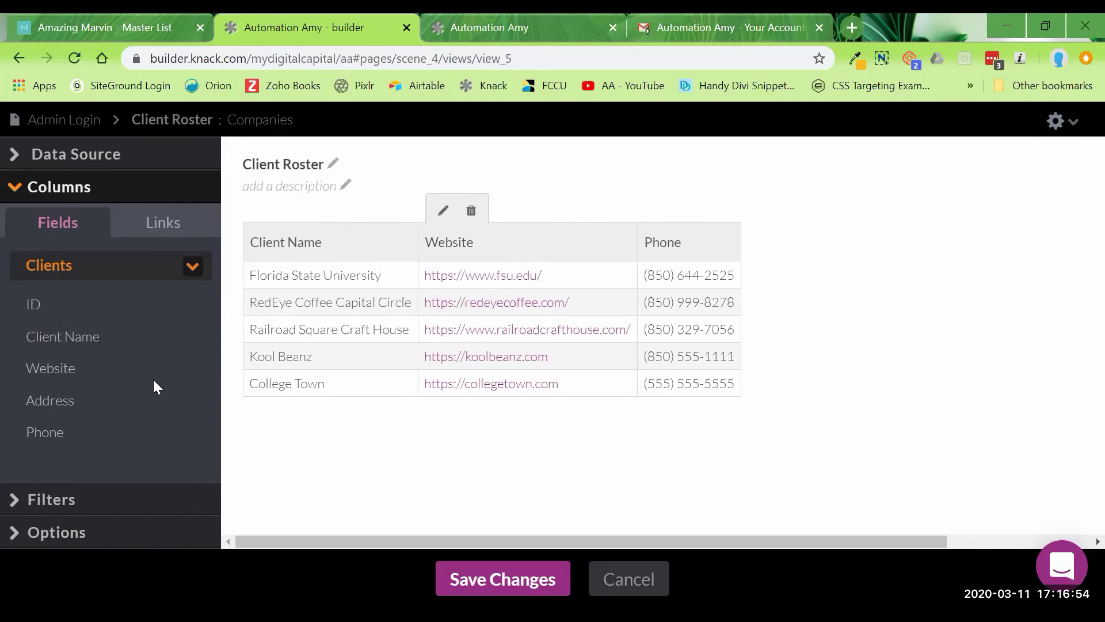
click(501, 580)
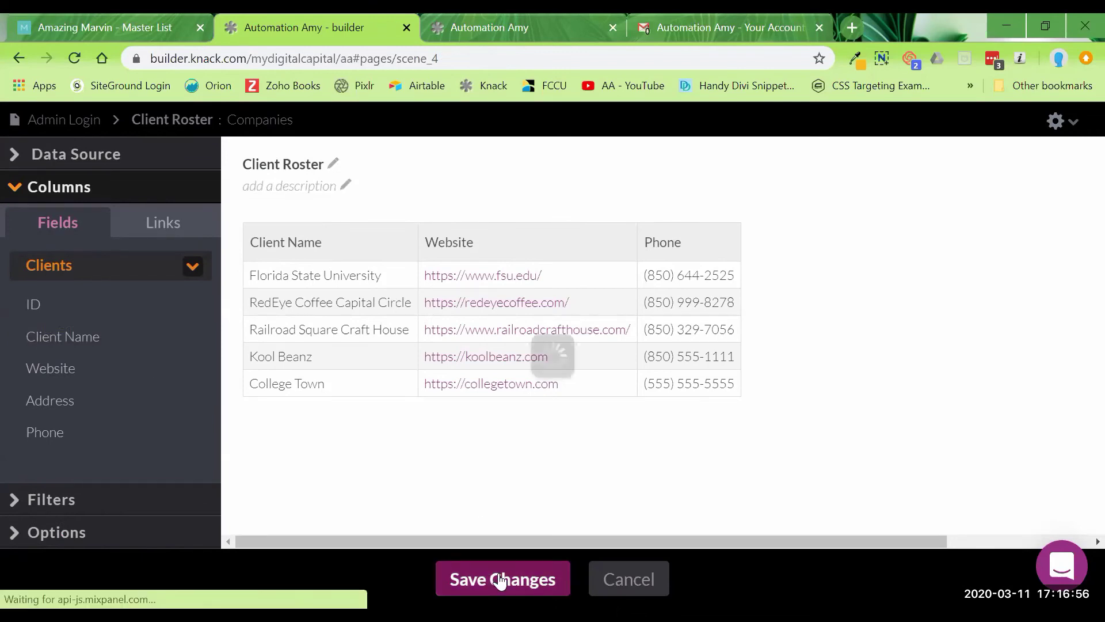
click(489, 27)
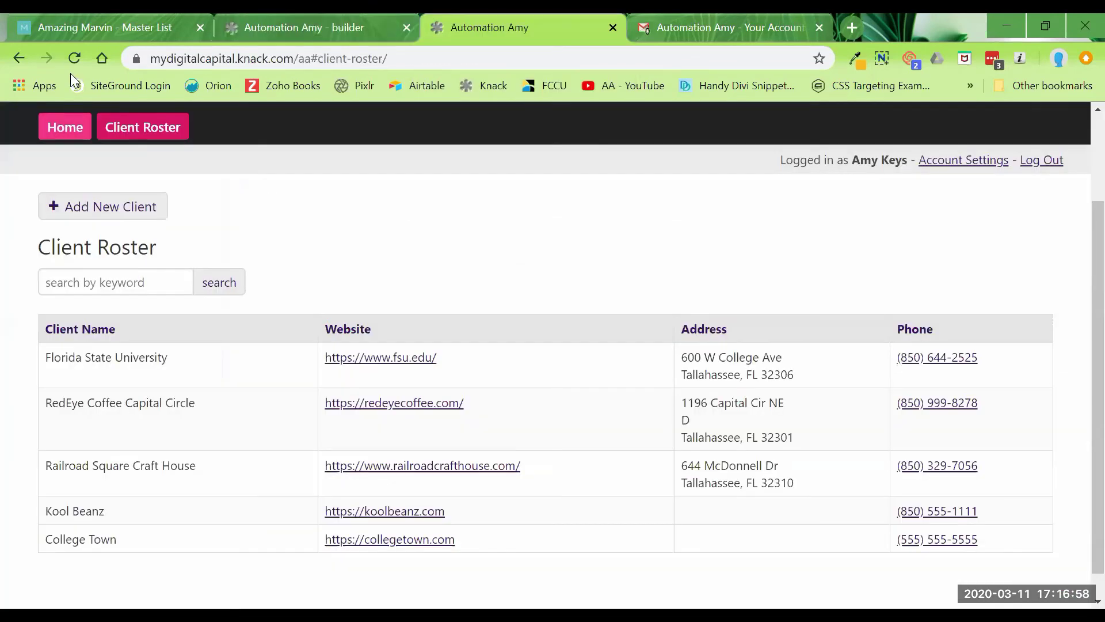
click(72, 57)
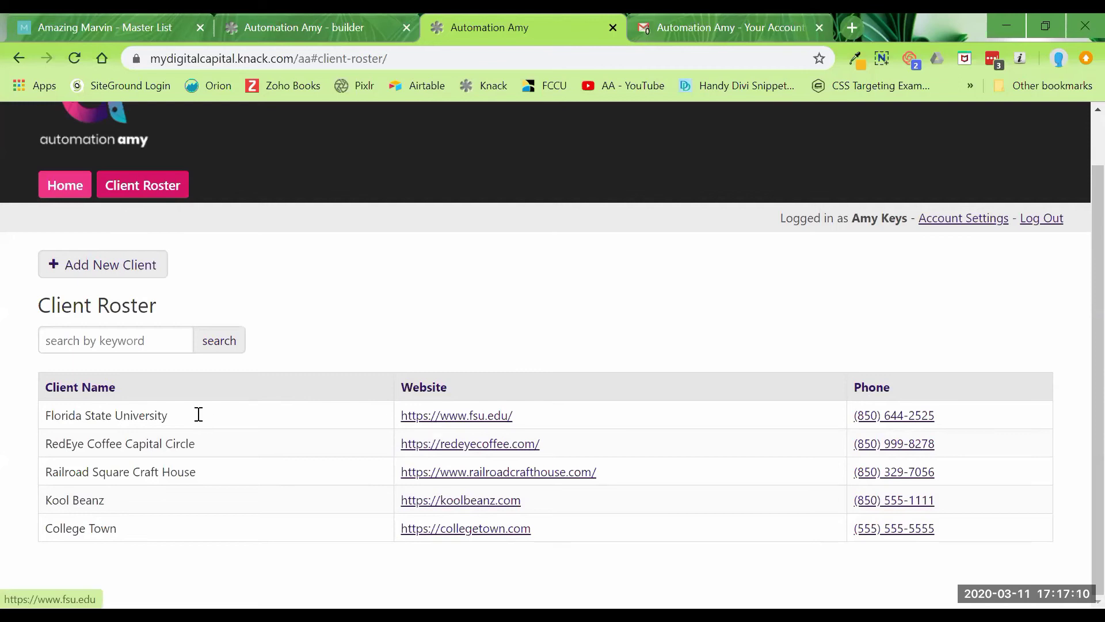
- Open the settings of the roster table's View Client Details link column
click(300, 27)
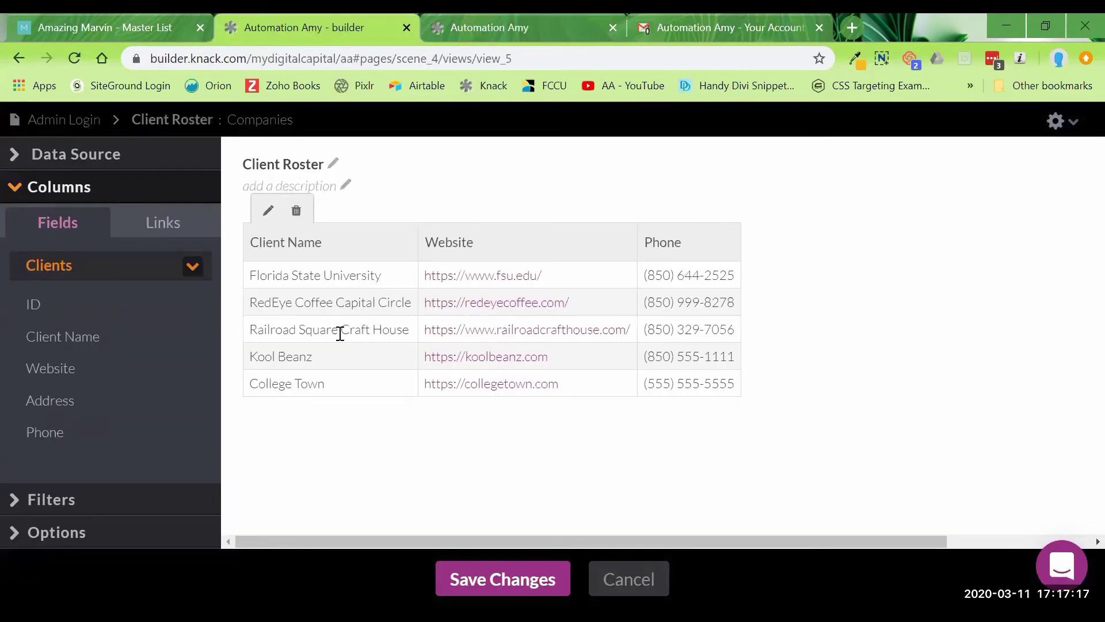
mouse_move(259, 229)
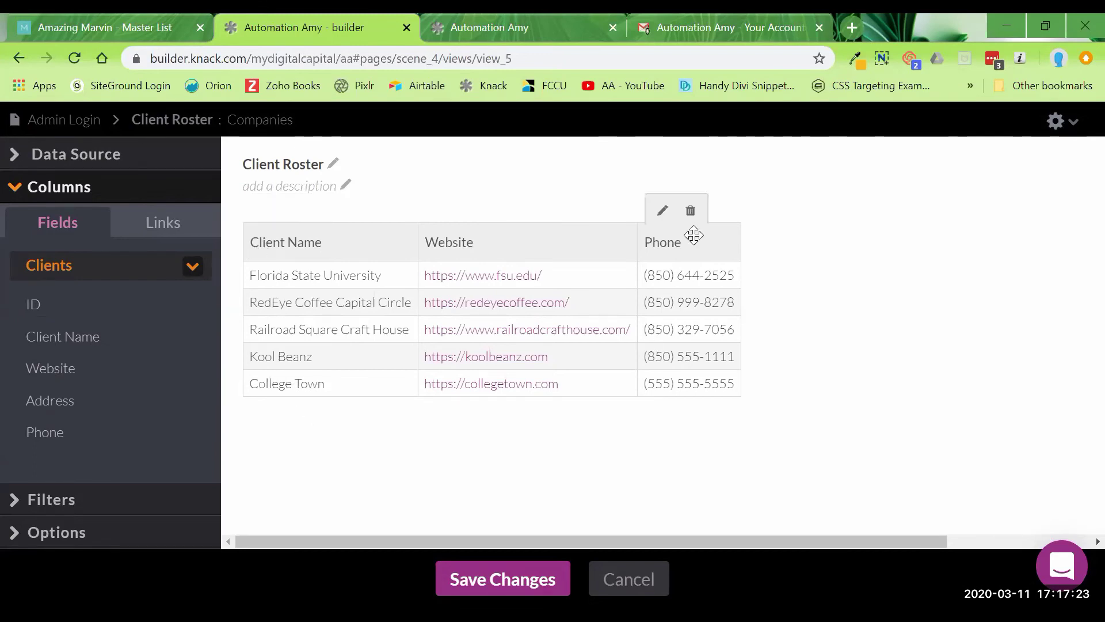
click(164, 227)
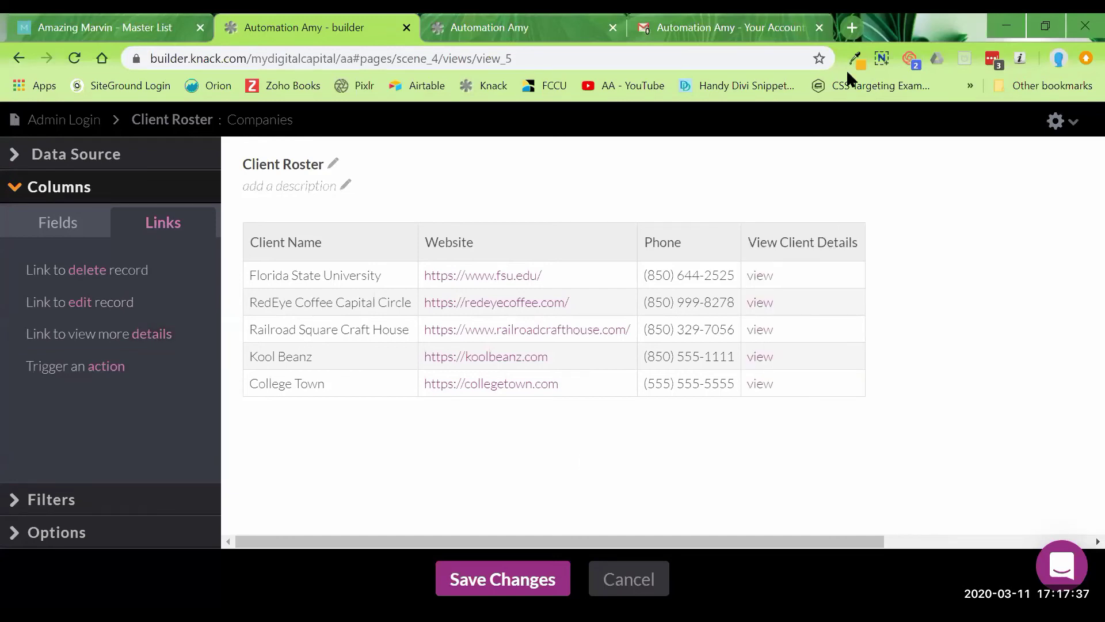
mouse_move(784, 212)
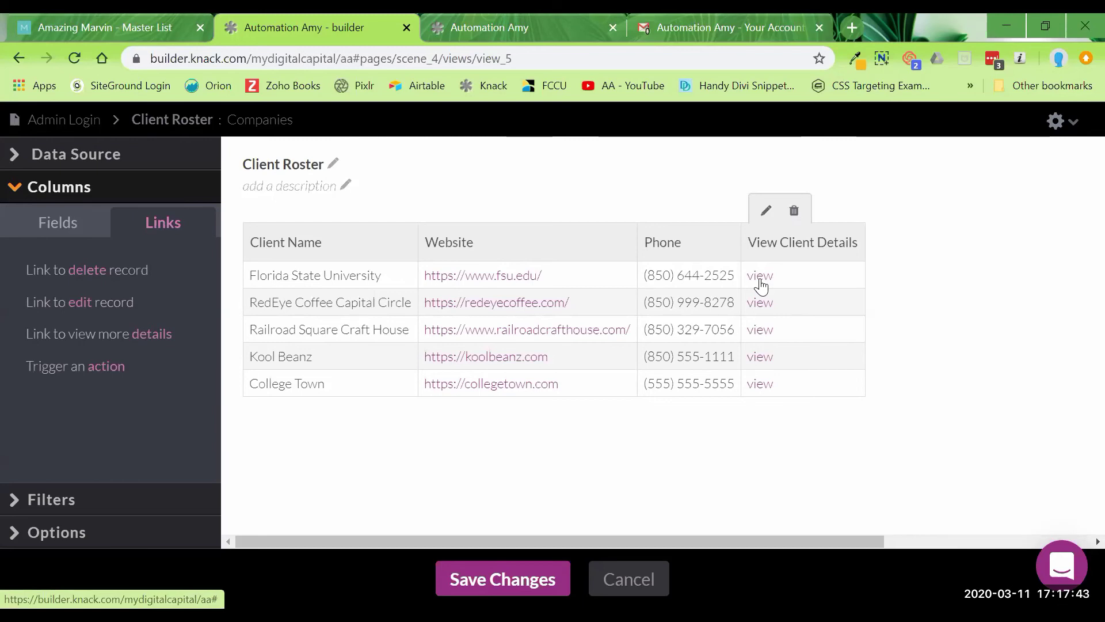
mouse_move(383, 284)
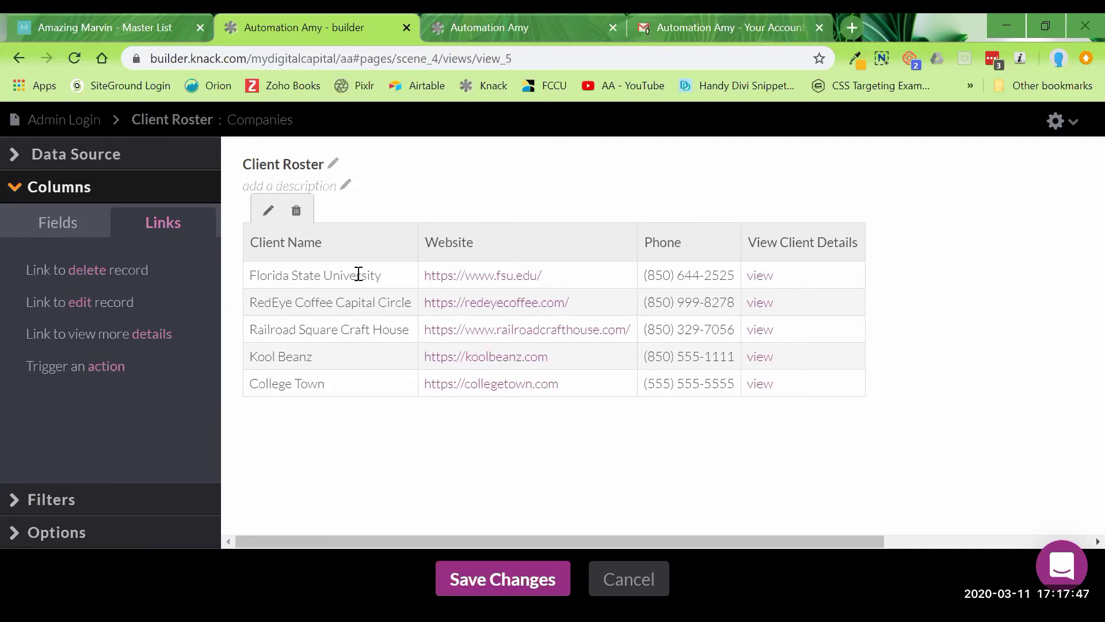
click(765, 213)
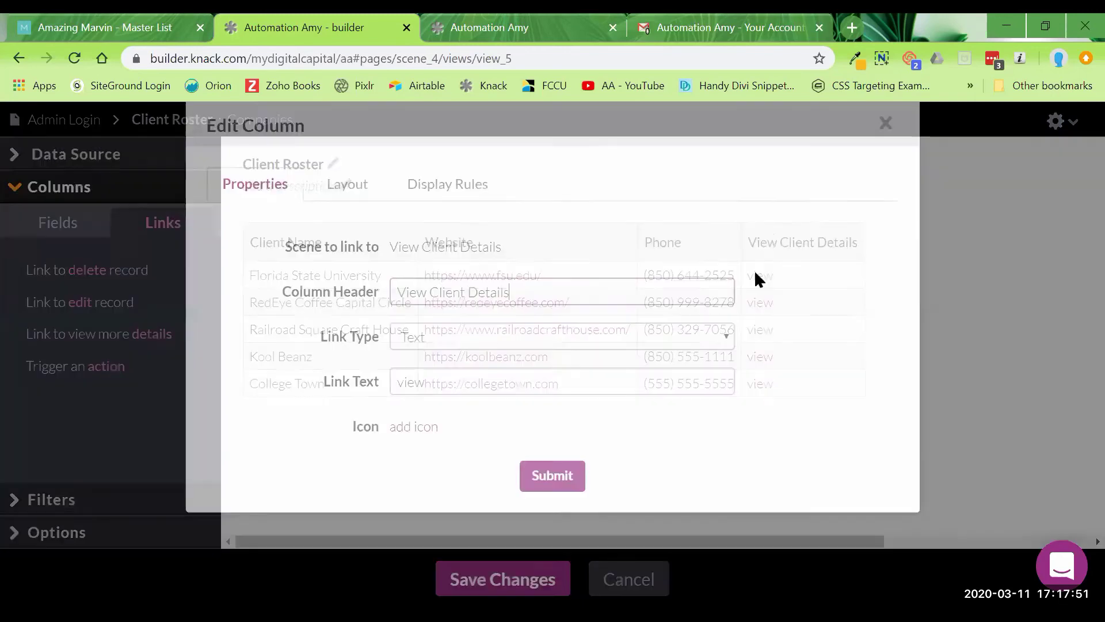
- Set the header to 'More Details', link text to 'more', add the eye icon, and save
triple_click(390, 298)
text(More)
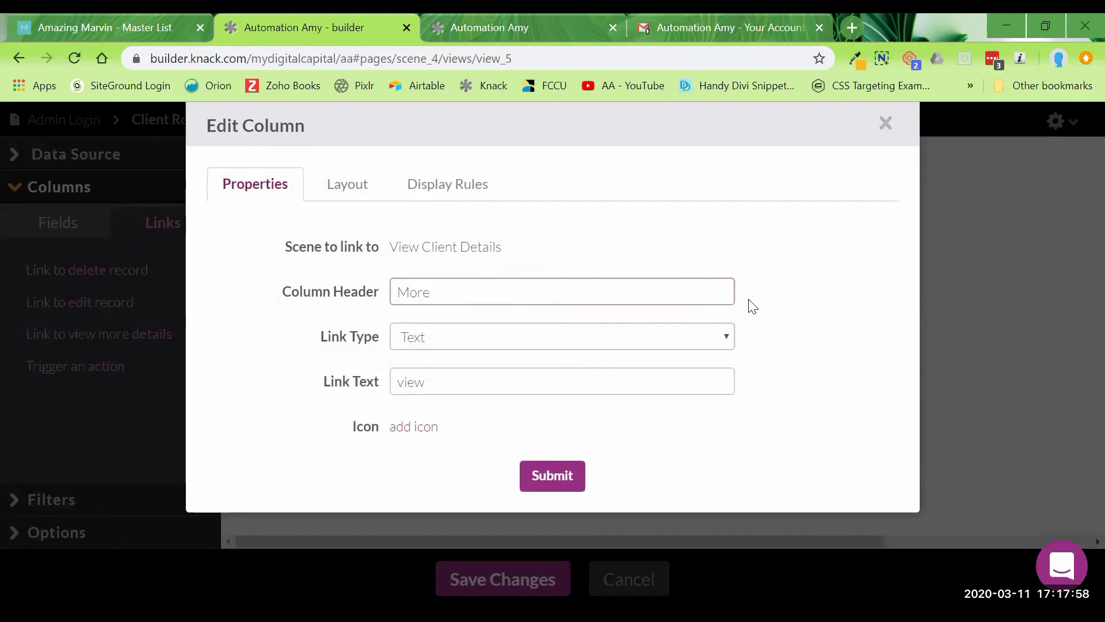
text( Details)
click(452, 380)
text(more)
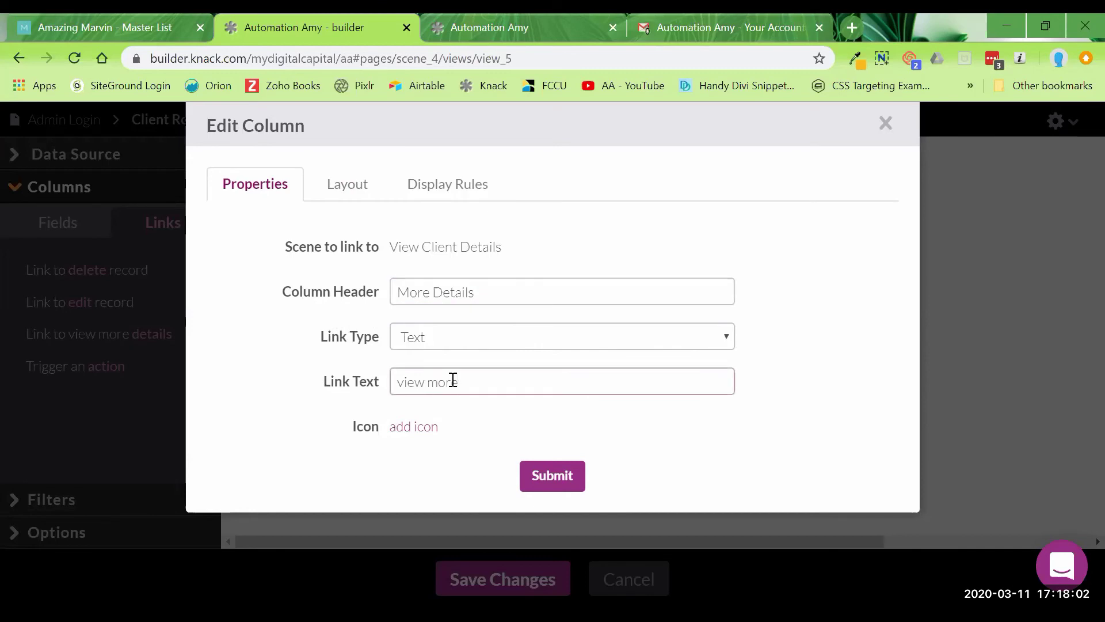
click(424, 429)
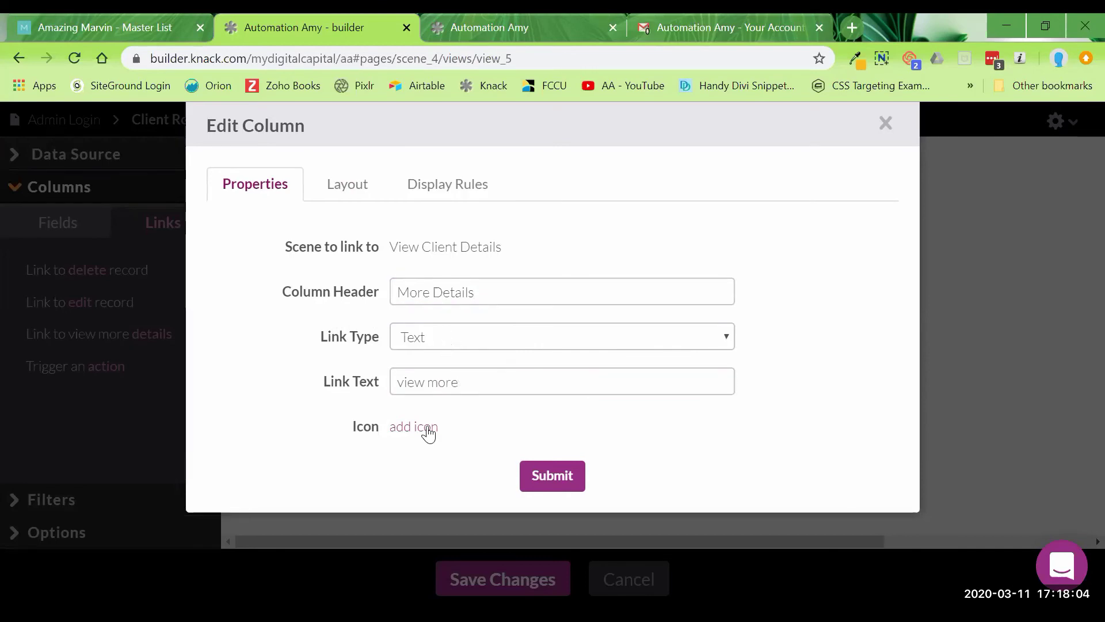
click(427, 191)
text(eye)
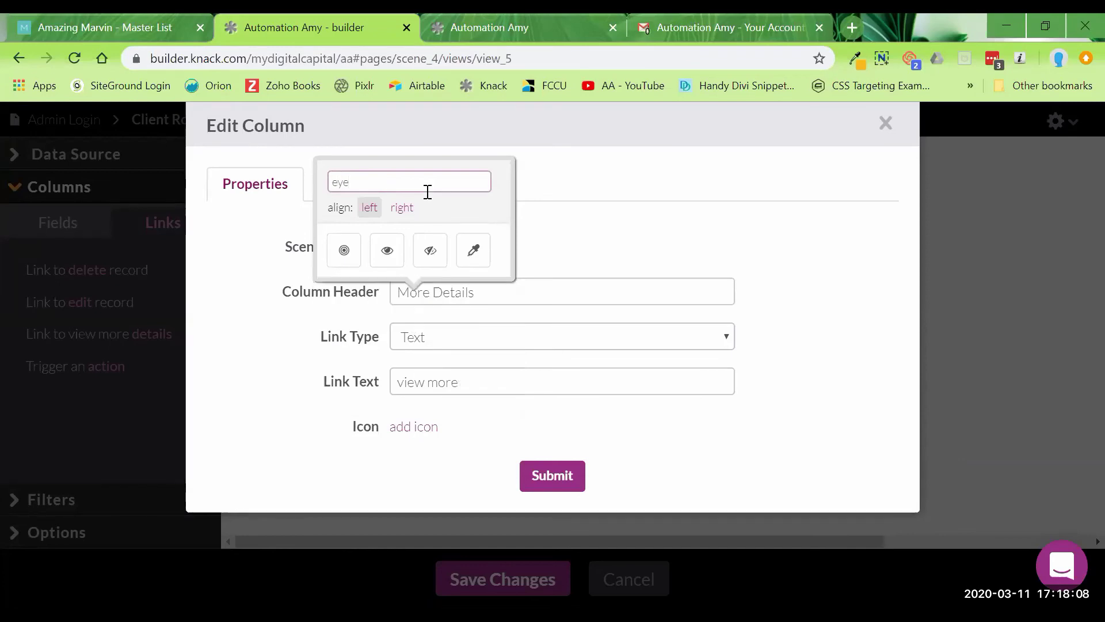
click(387, 250)
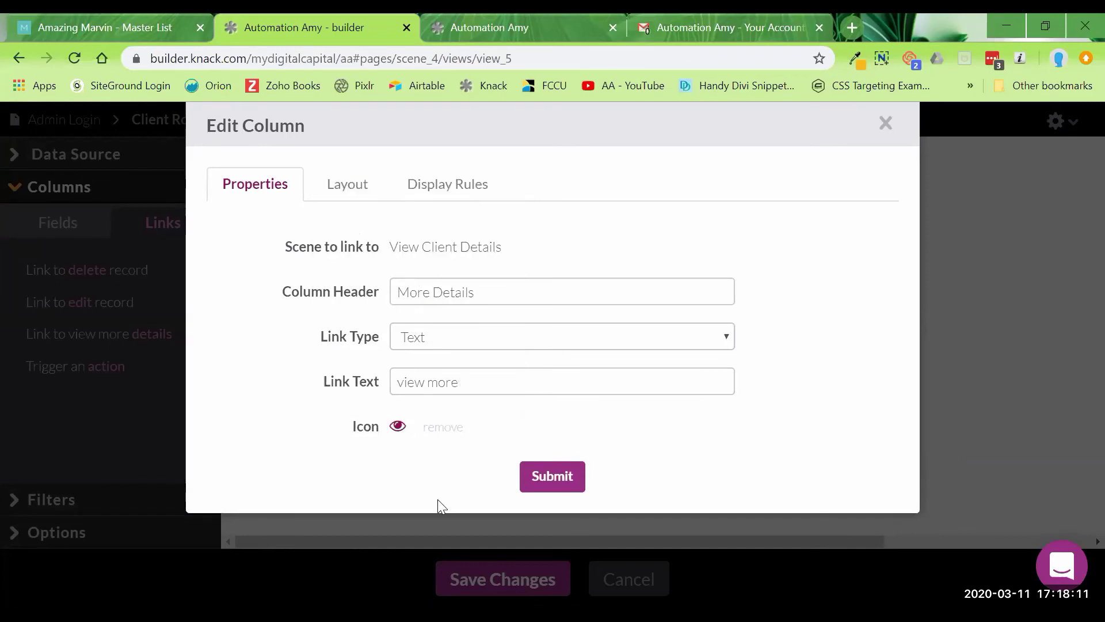
click(550, 477)
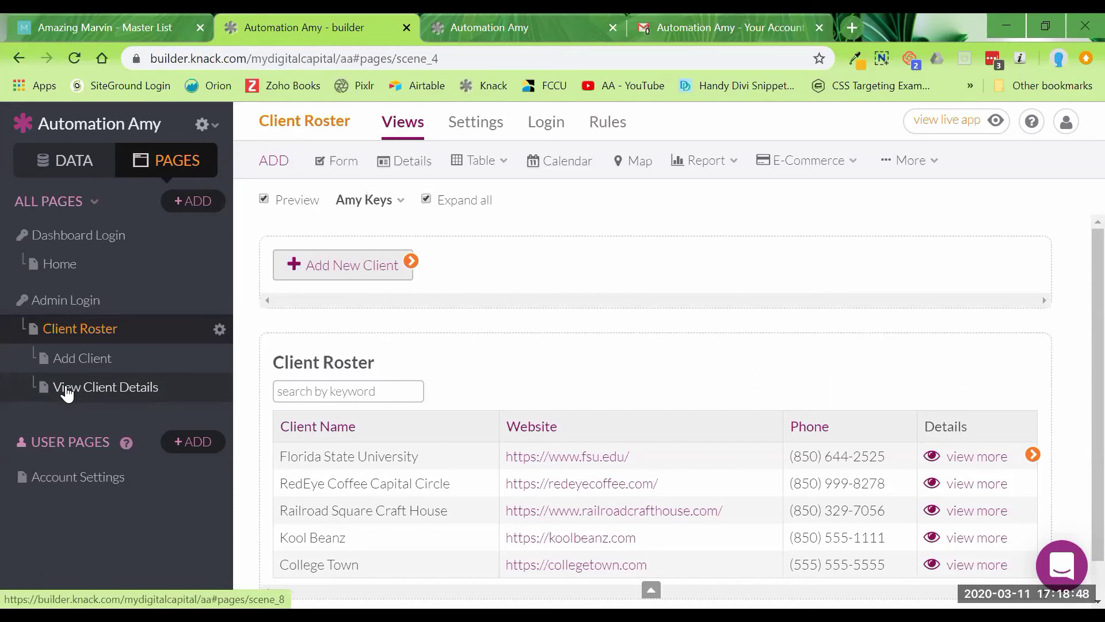
- Set the View Client Details view's Hide Empty Fields option to Yes
click(67, 391)
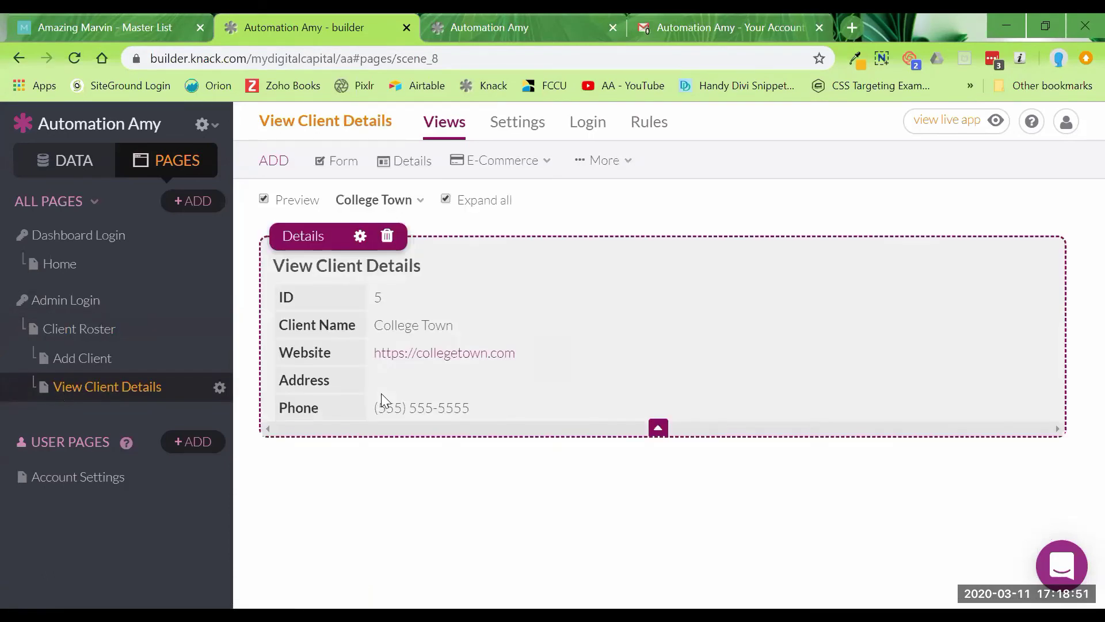
click(293, 377)
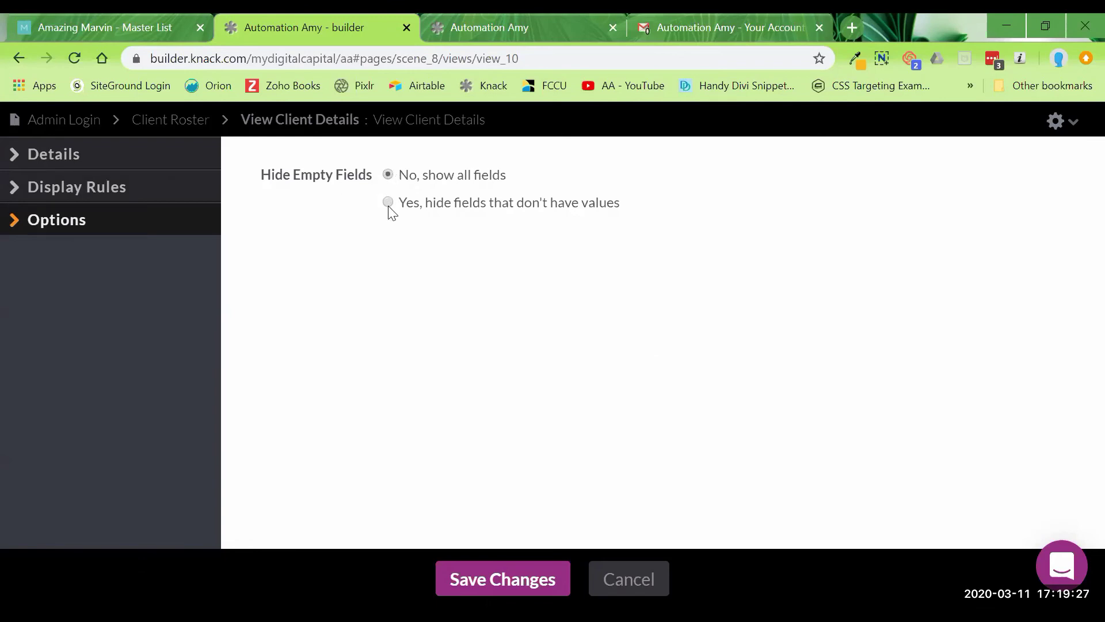
click(135, 165)
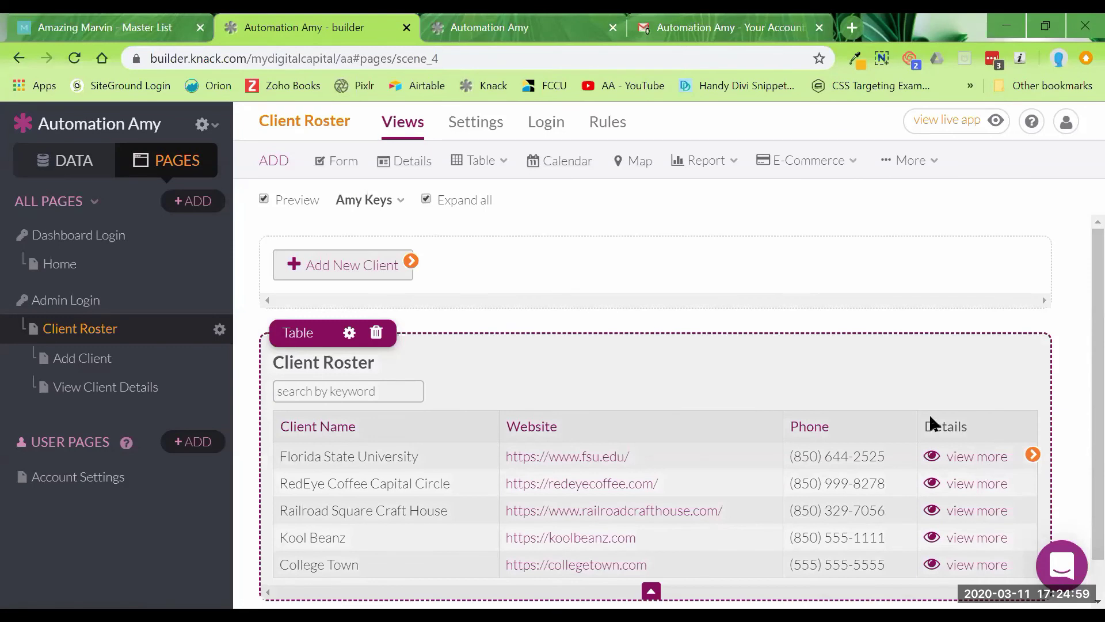
click(141, 387)
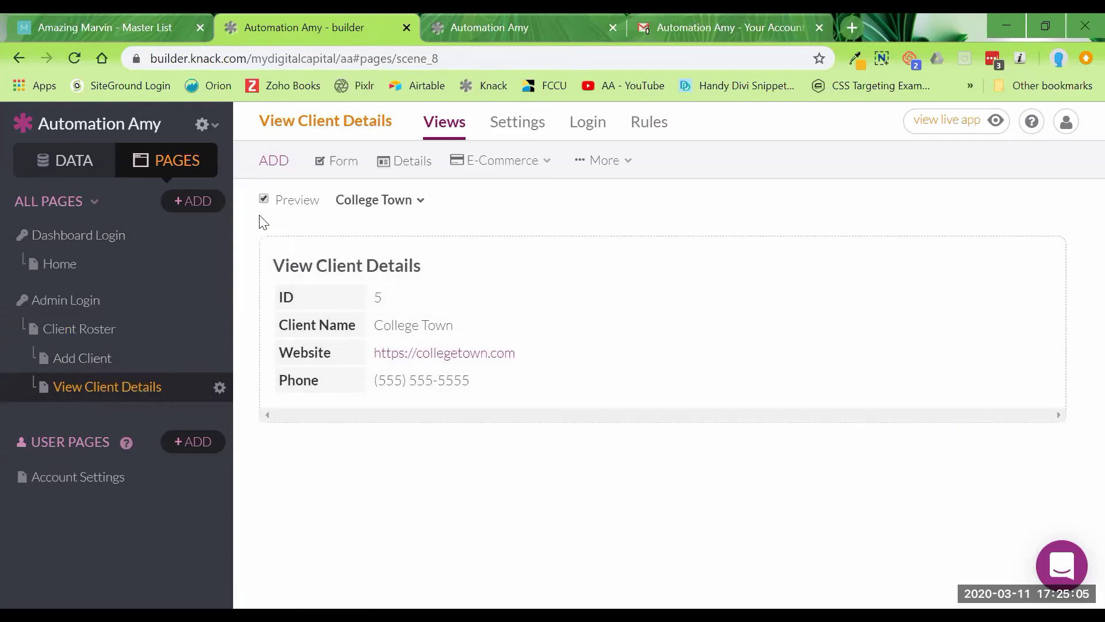
- Preview the client details page with the Florida State University record
click(401, 202)
click(397, 238)
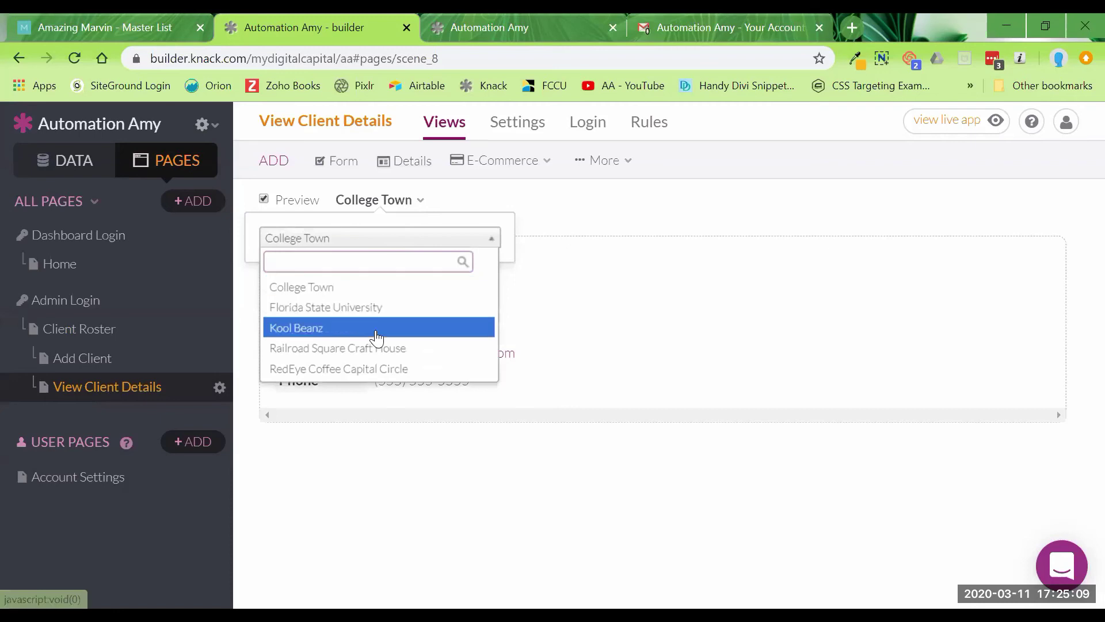
click(380, 311)
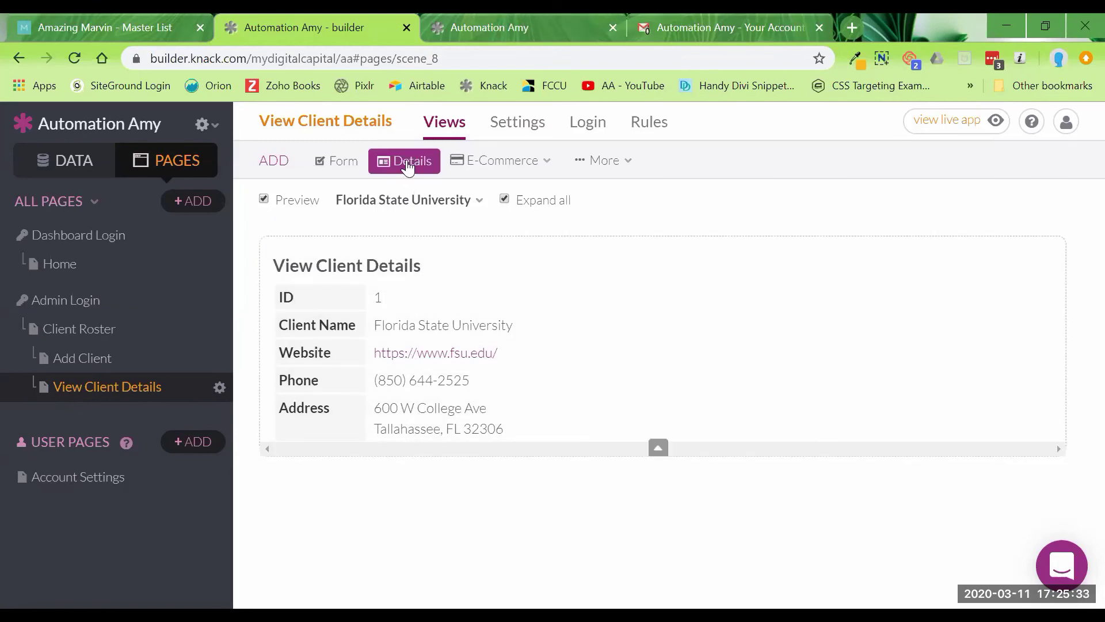
- Add a details view of the client's connected Client Access records and open it for editing
click(407, 165)
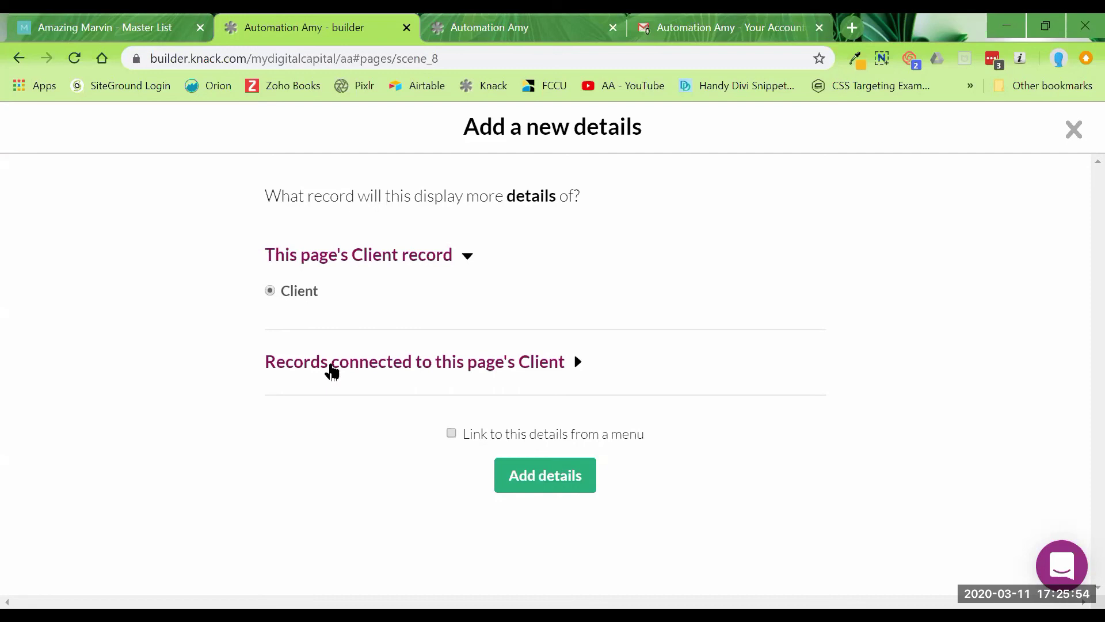
click(295, 366)
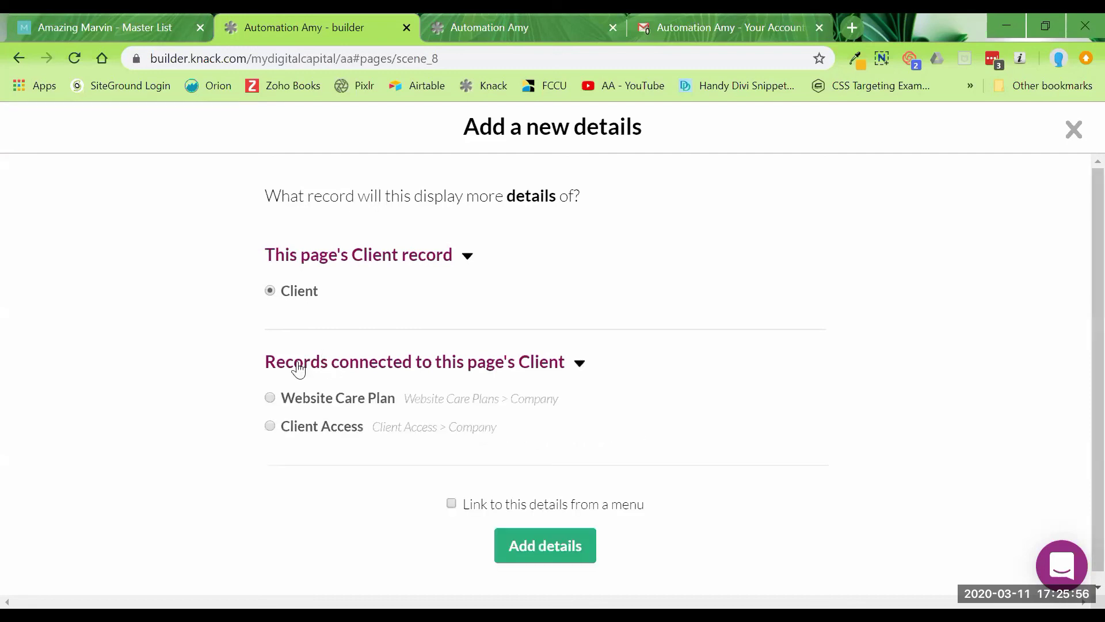
click(270, 425)
click(550, 545)
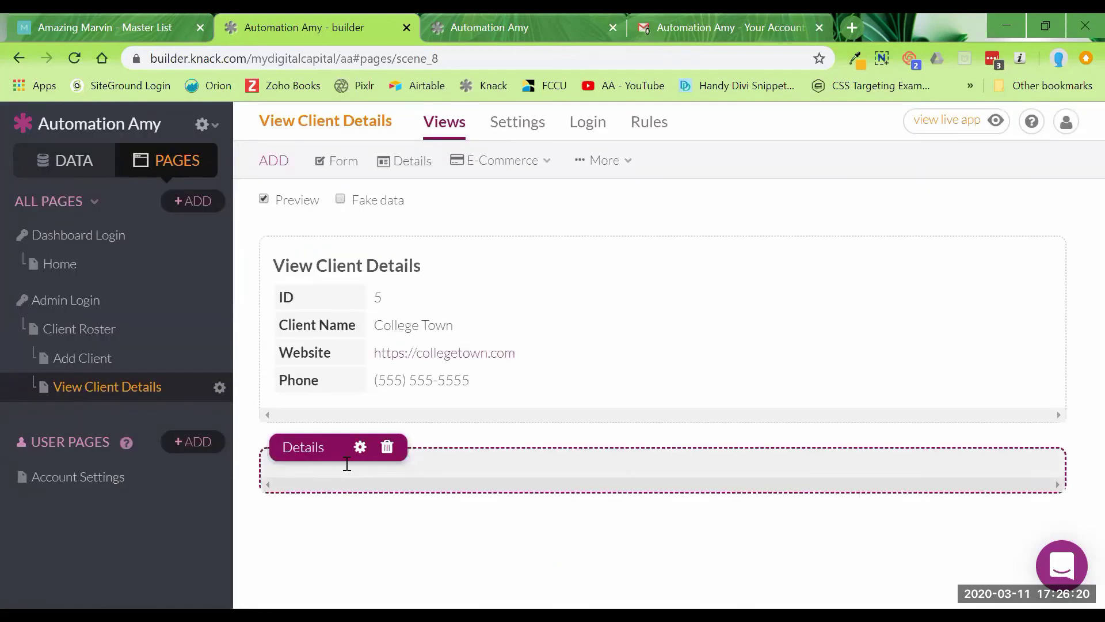
click(360, 450)
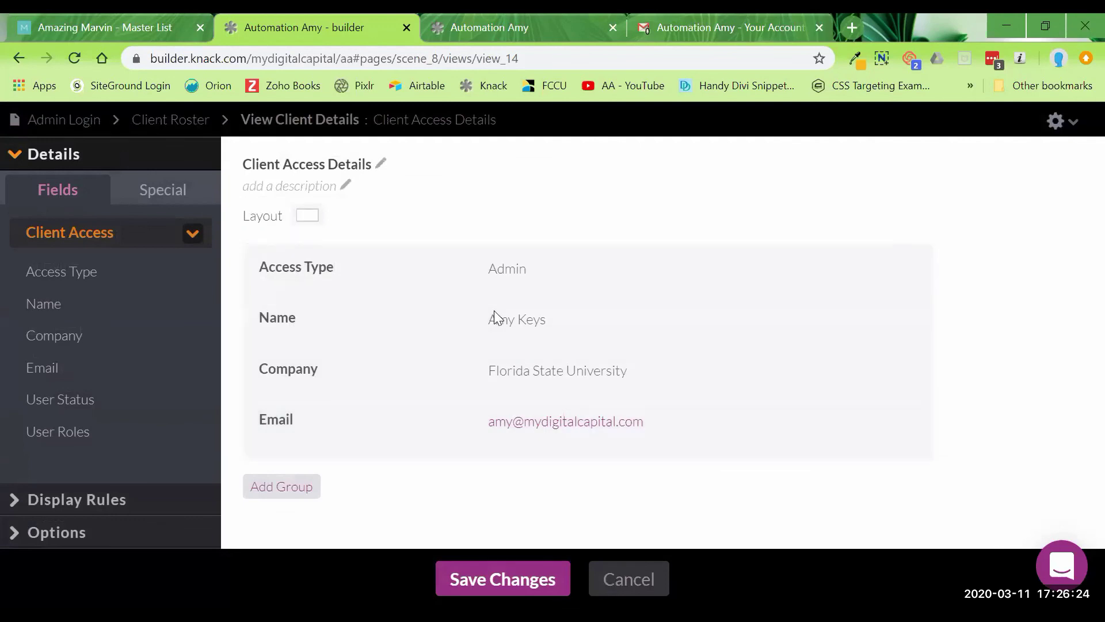
mouse_move(282, 211)
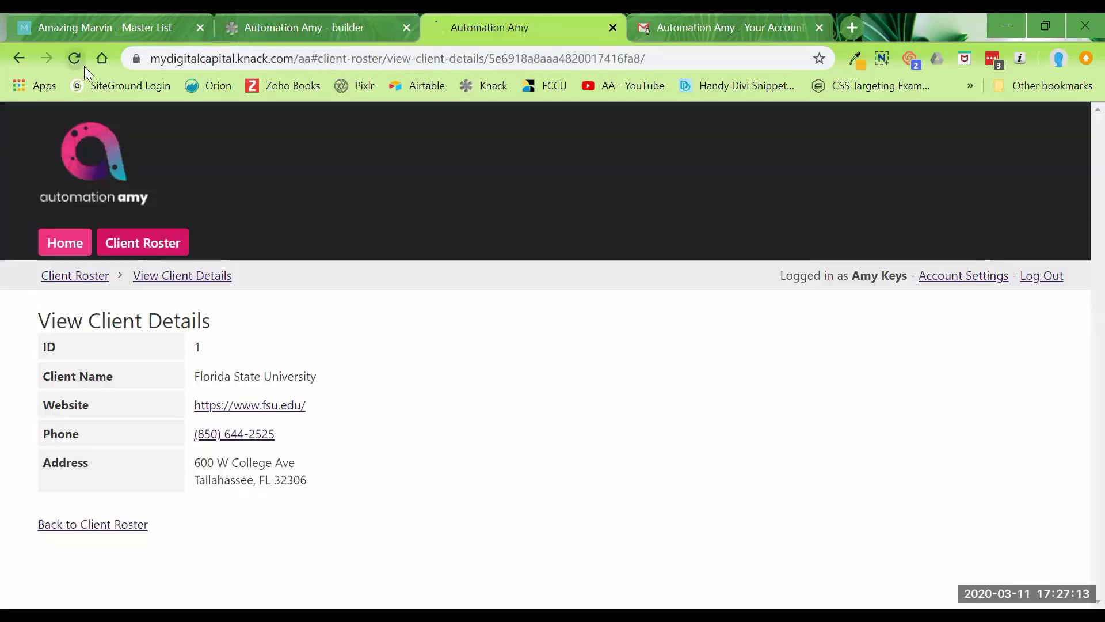
- Set the client details group to 2 columns
key(F5)
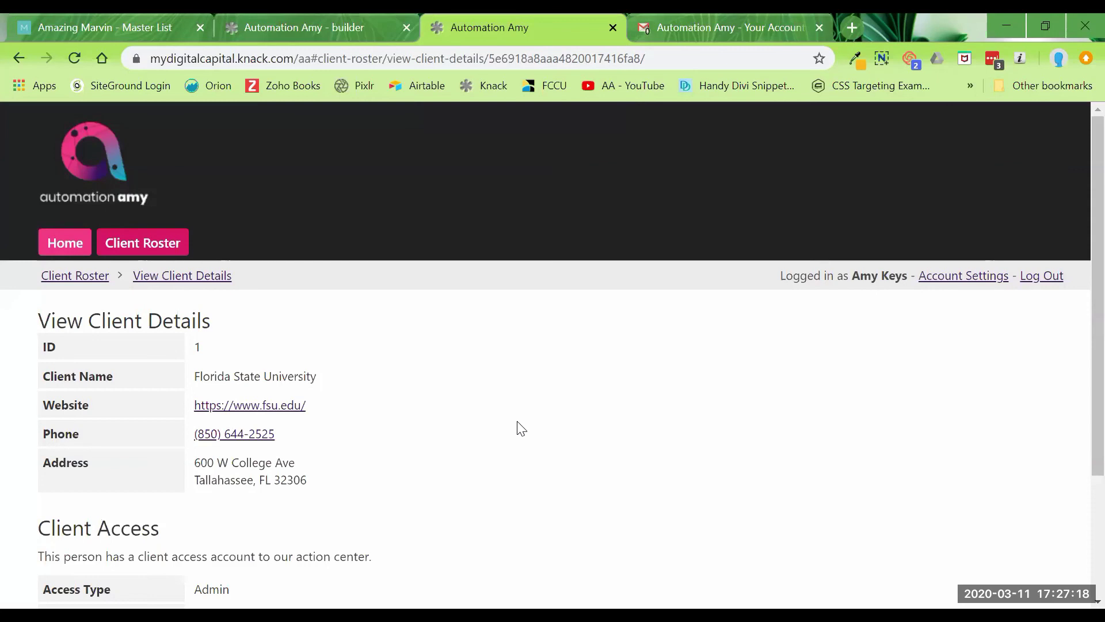
scroll(521, 429, down, 3)
scroll(523, 441, up, 3)
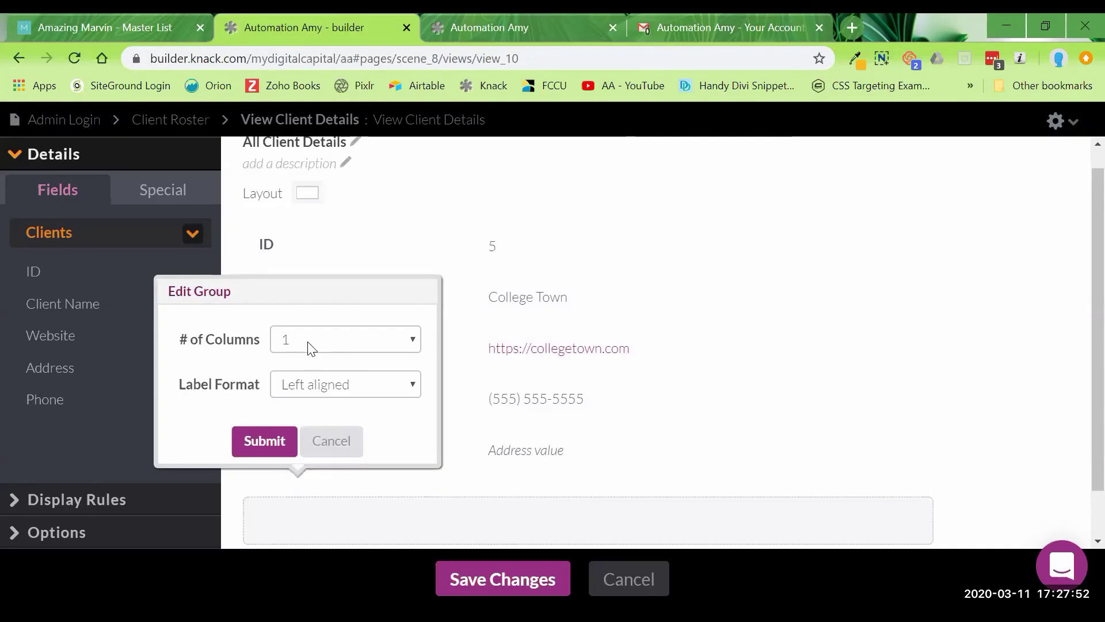
click(308, 341)
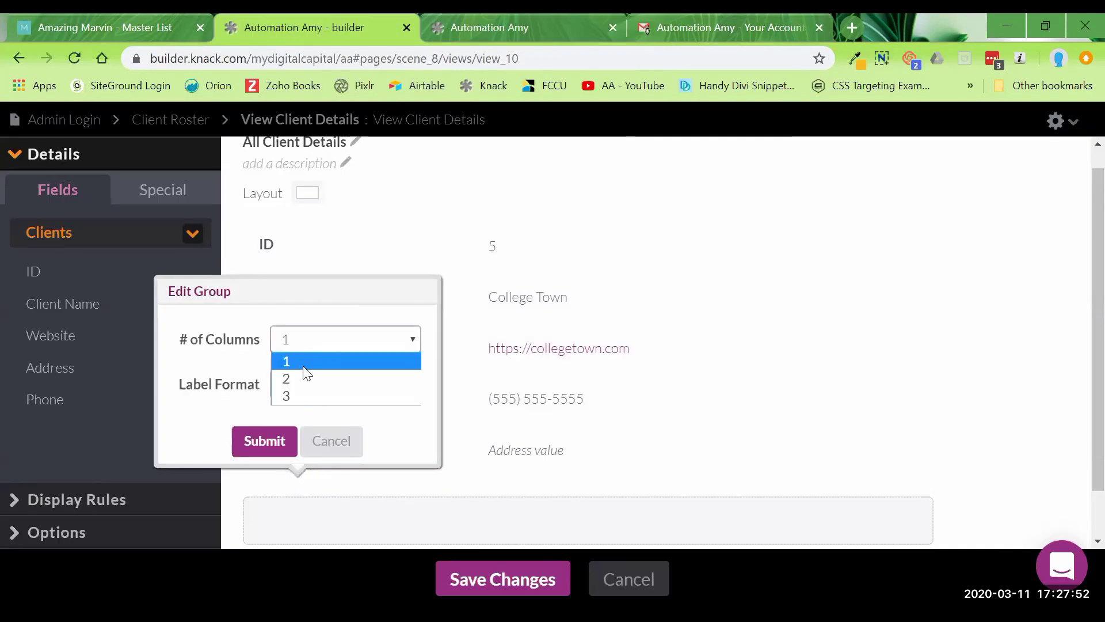
click(296, 379)
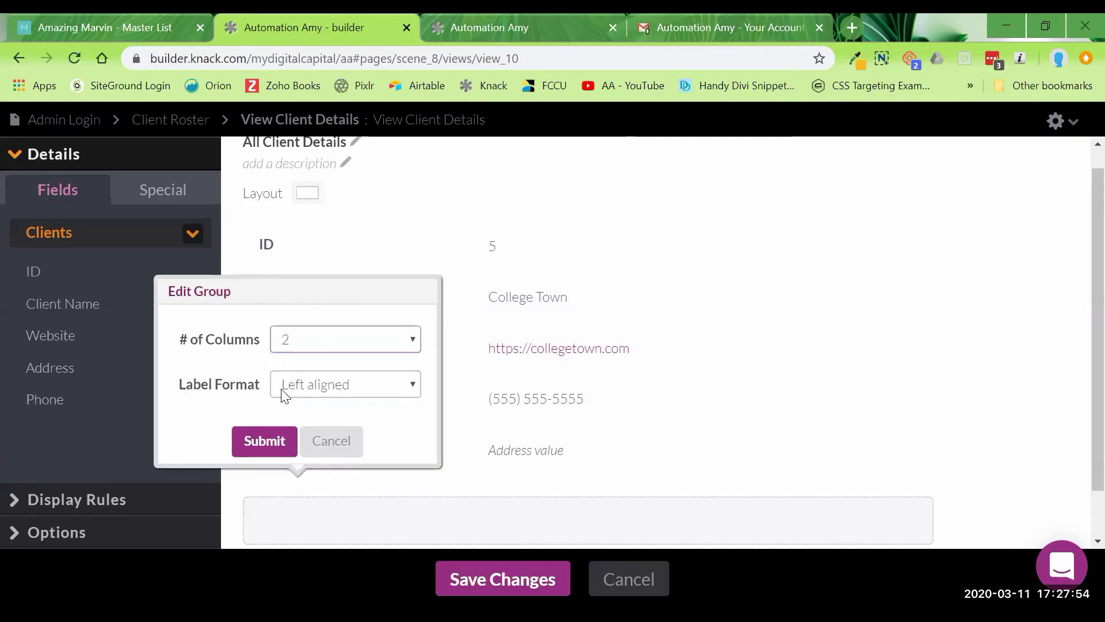
click(268, 440)
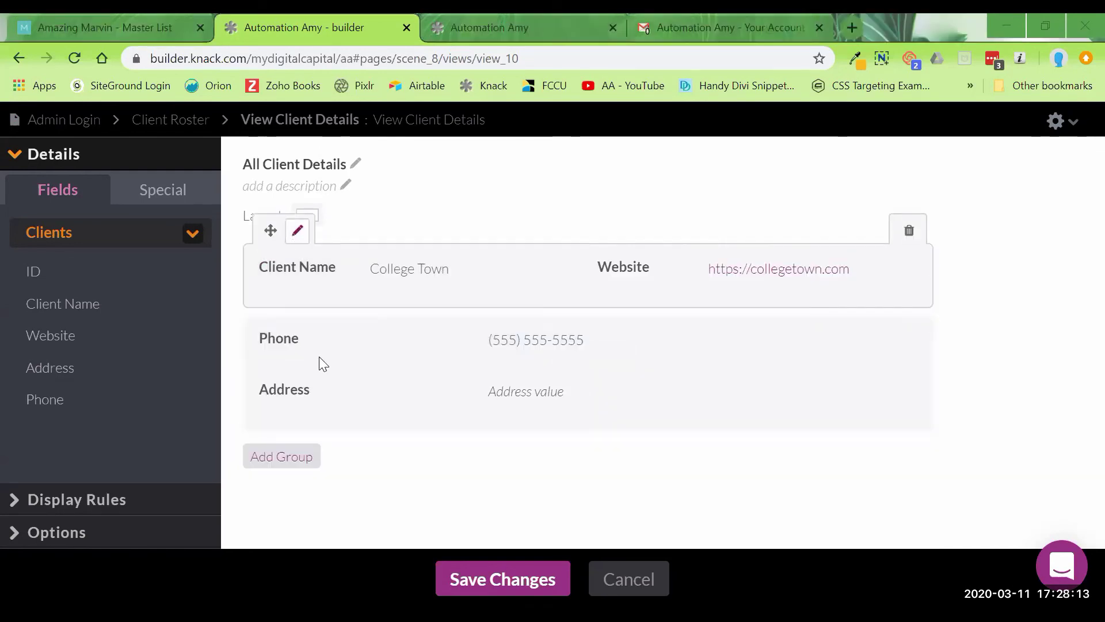
- Change the details group's Label Format to 'Top- above the values'
click(298, 229)
click(319, 357)
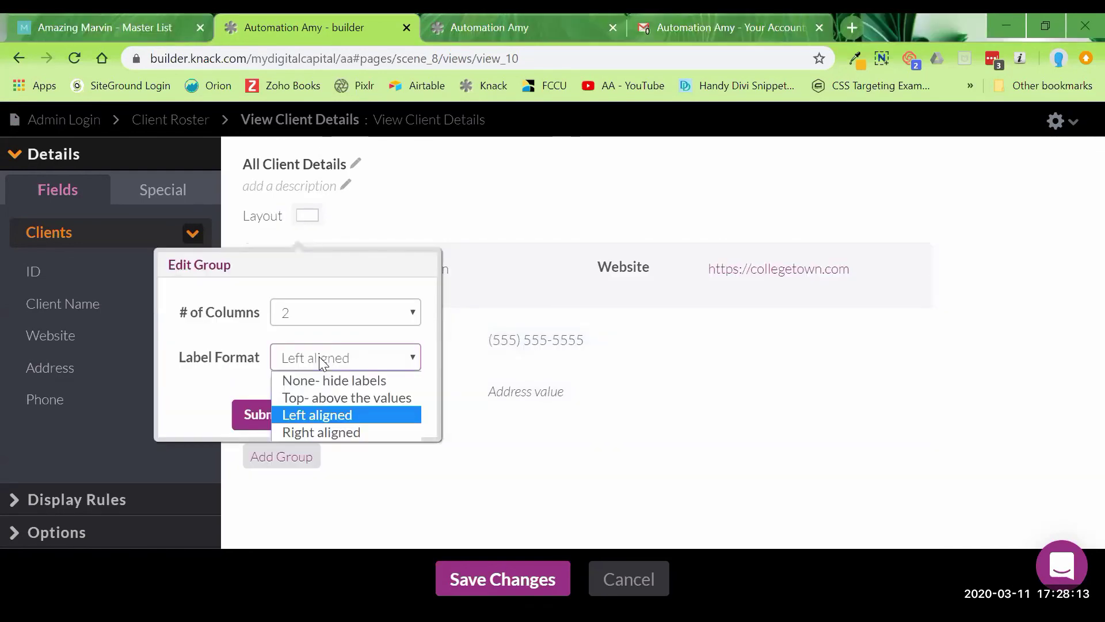
click(318, 397)
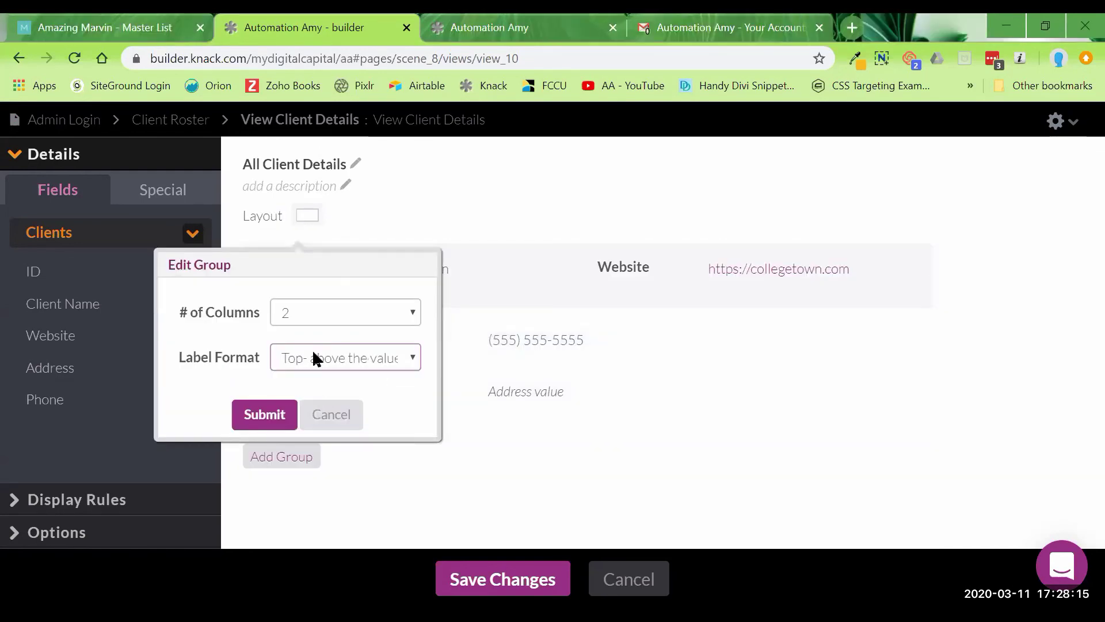
click(251, 413)
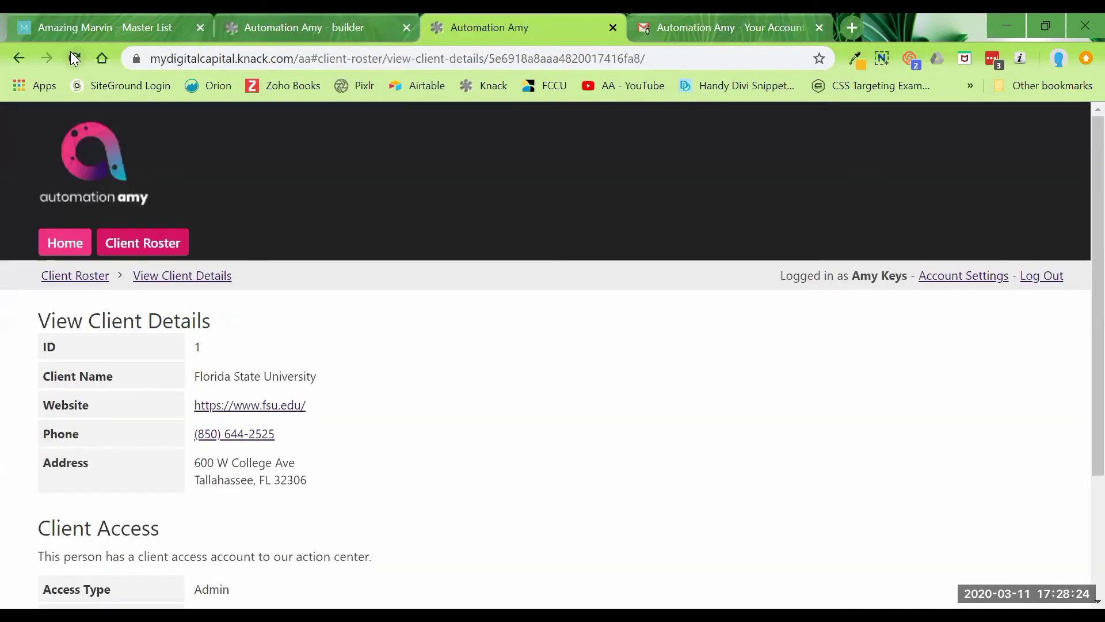
- Reload the live client details page and scroll through the updated Client Access section
click(74, 57)
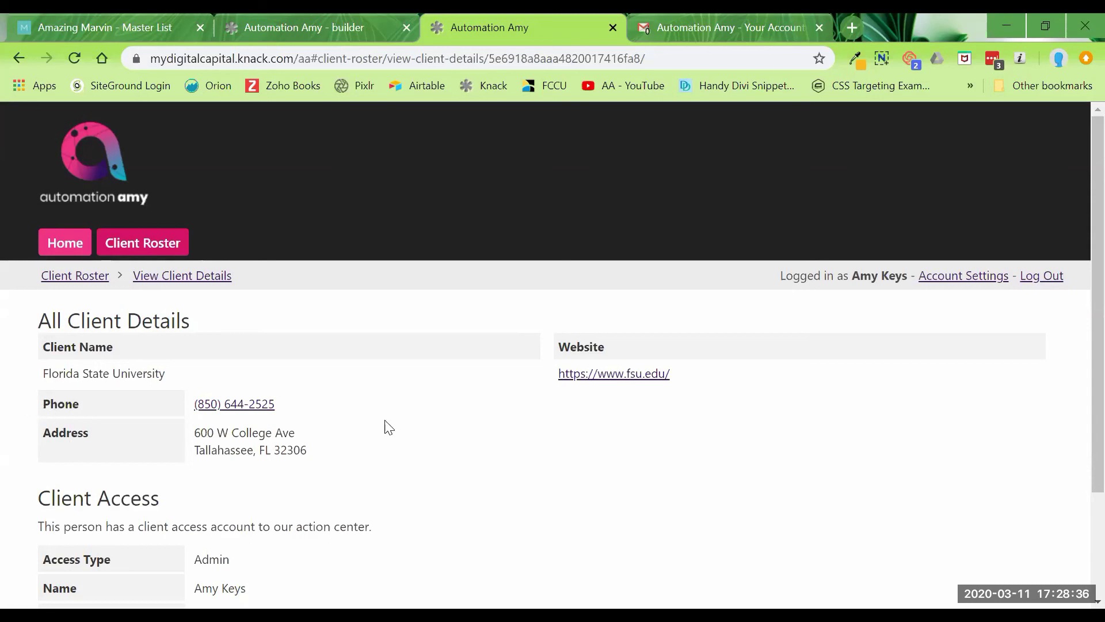
scroll(501, 420, down, 1)
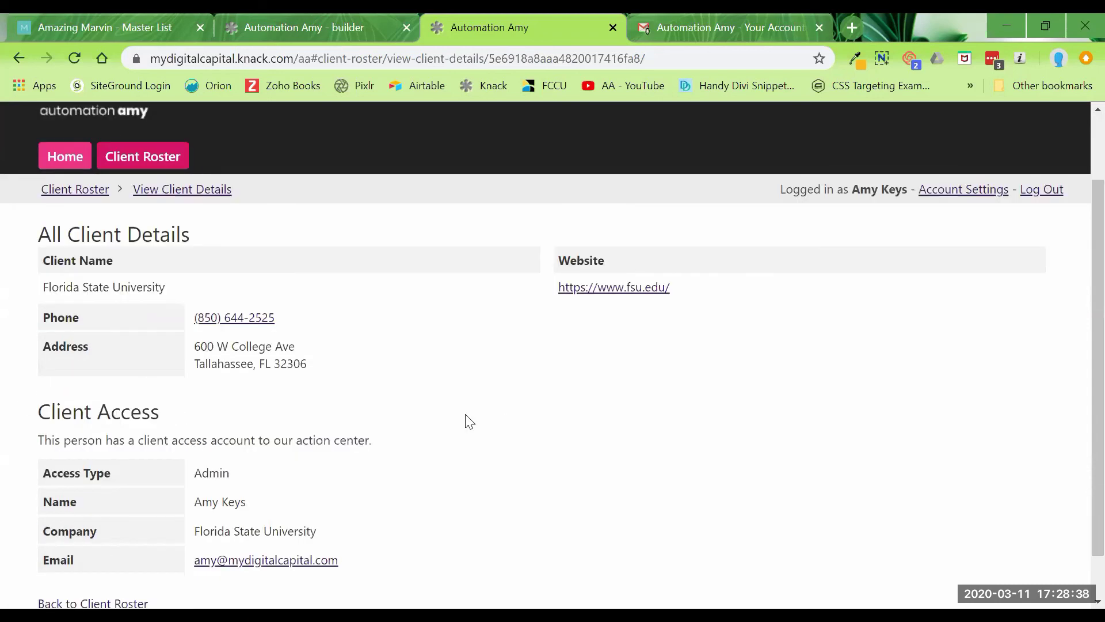
scroll(382, 486, down, 1)
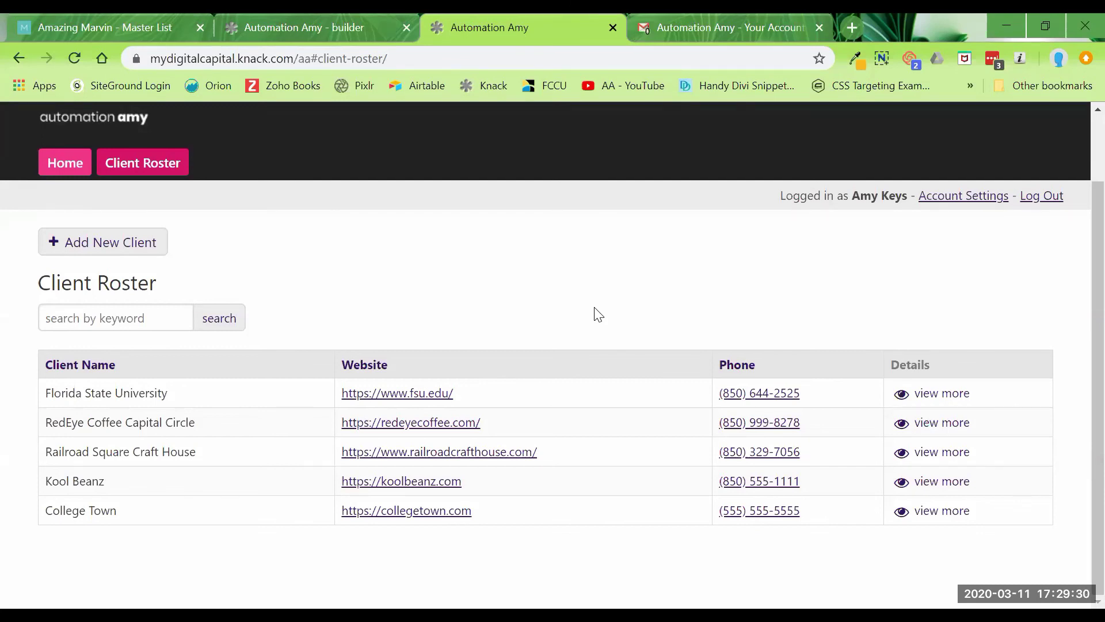
scroll(551, 287, up, 2)
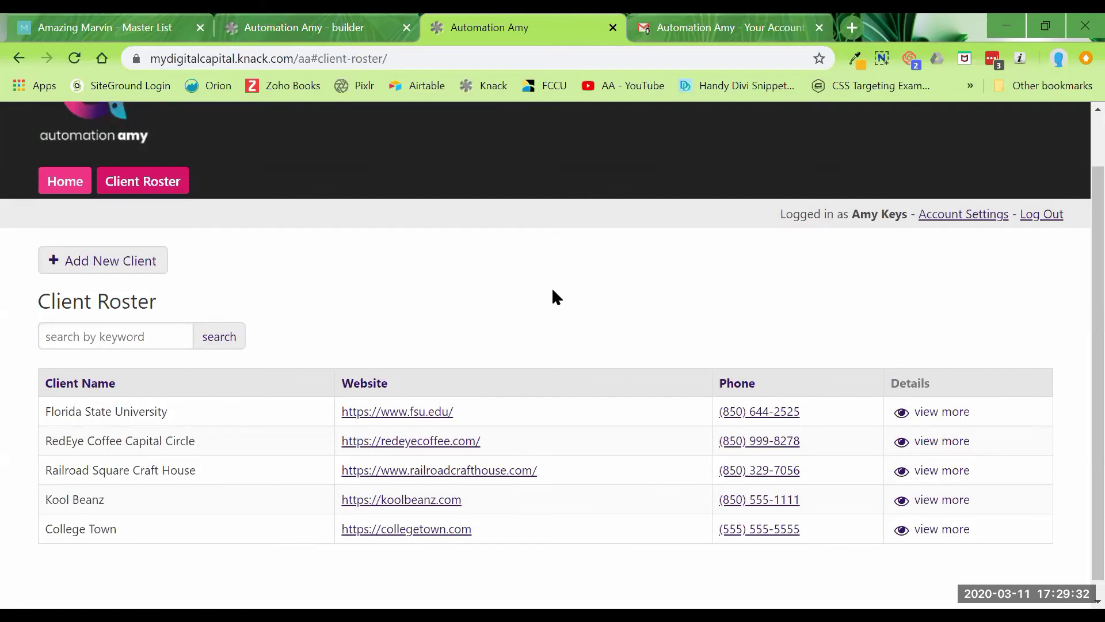